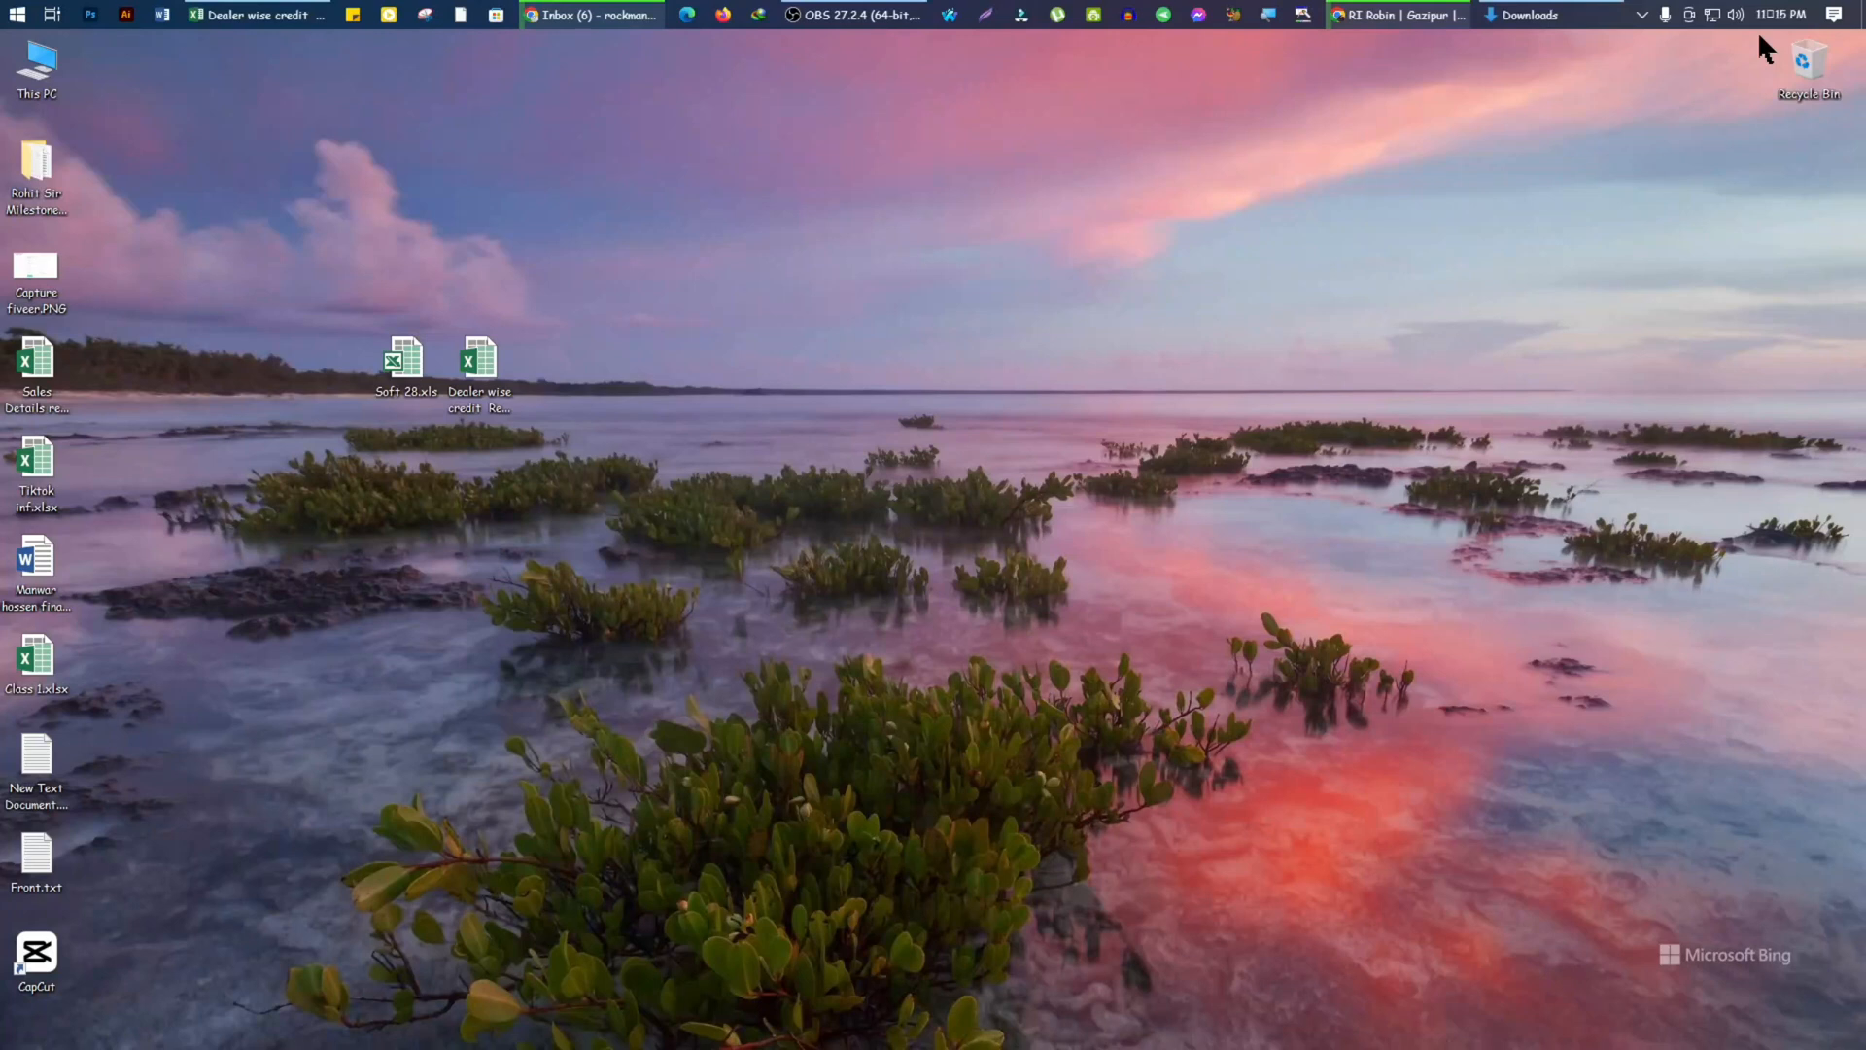
right_click(799, 405)
click(834, 471)
right_click(817, 461)
click(856, 521)
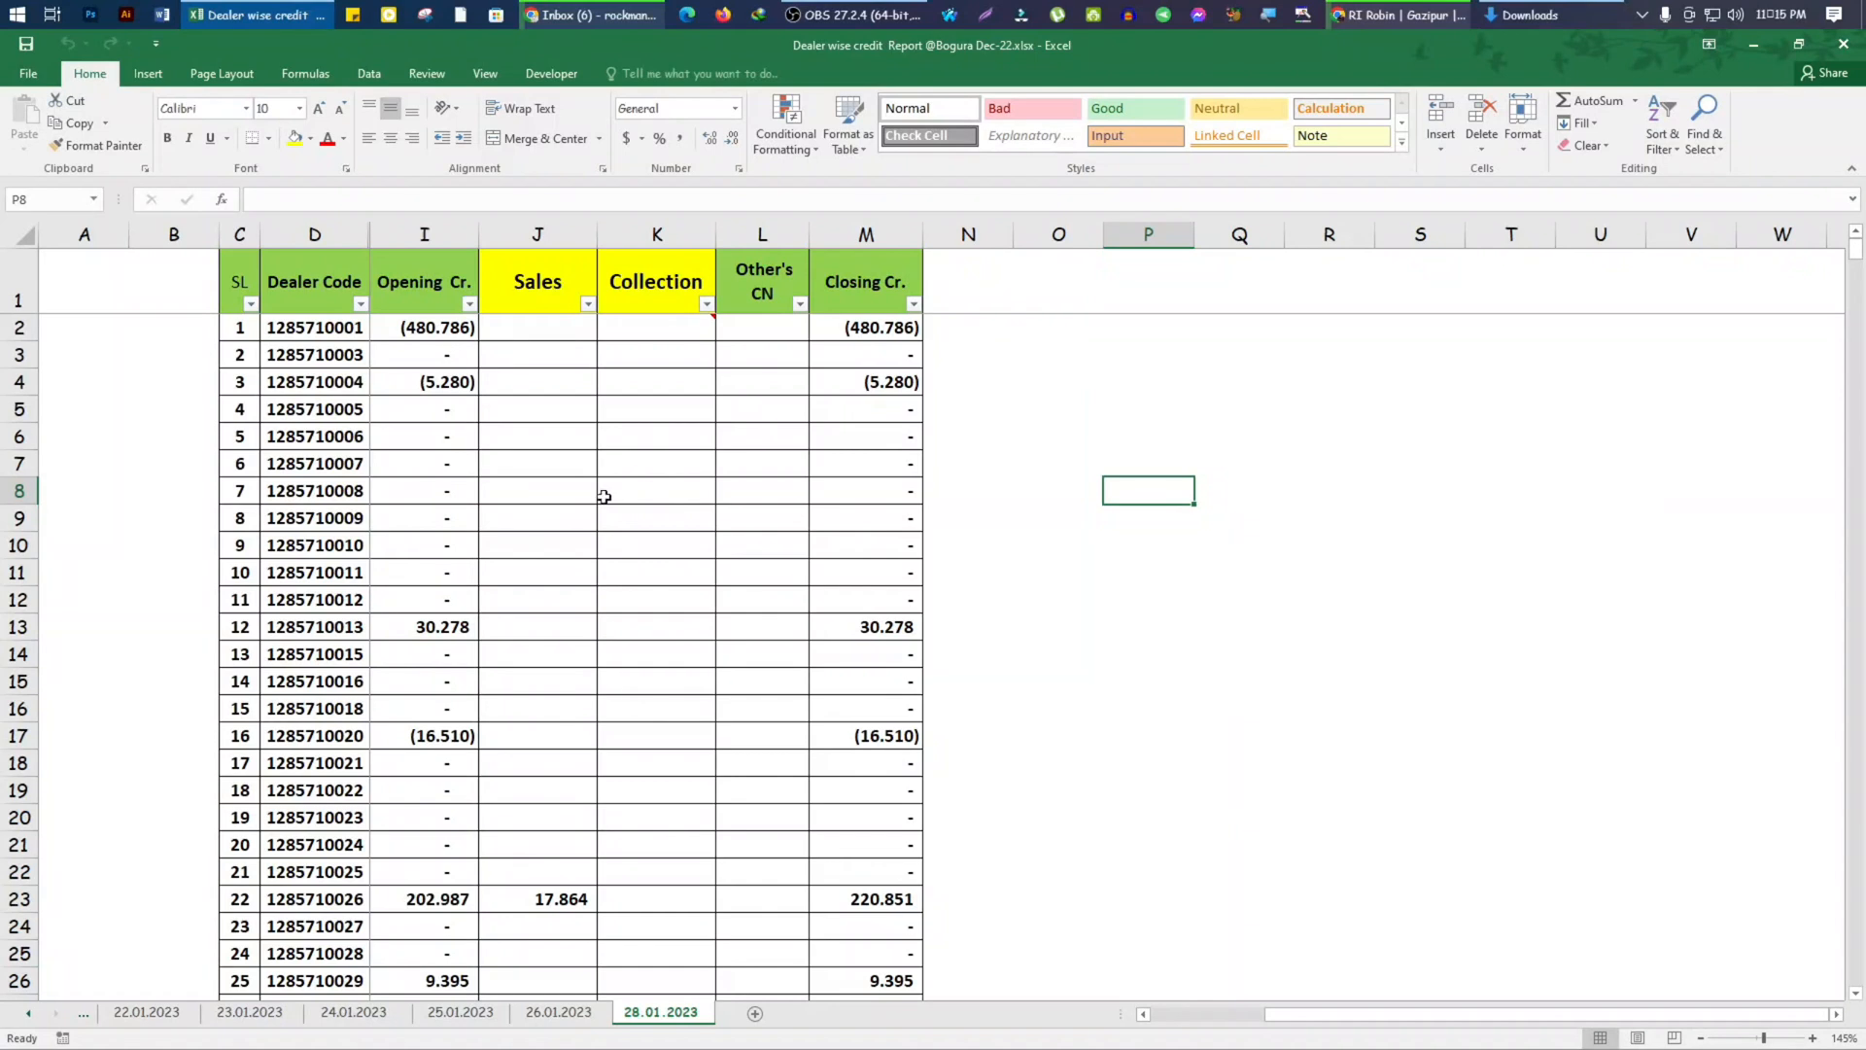
Look over the opening, sales, collection, other's CN and closing credit columns on the 28.01.2023 sheet
scroll(603, 497, down, 7)
scroll(612, 572, up, 7)
drag(542, 329, 706, 421)
click(709, 454)
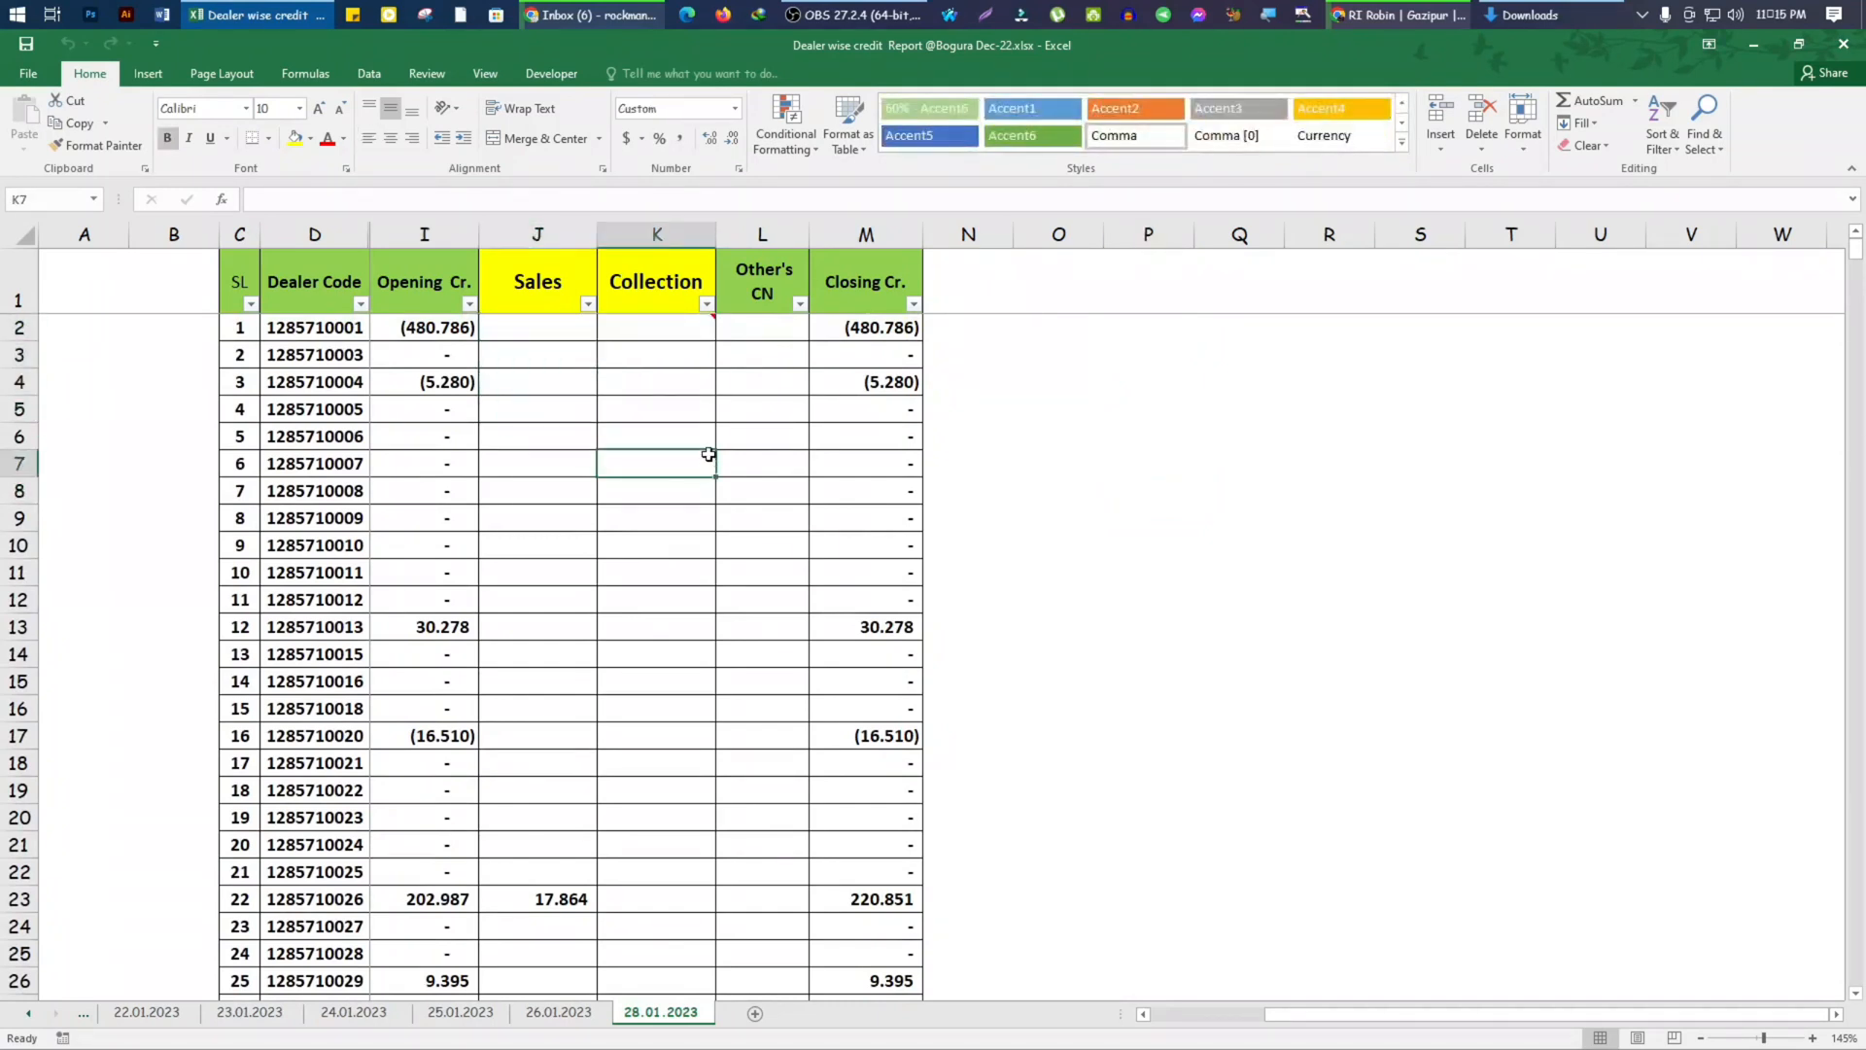
click(750, 322)
click(744, 409)
click(546, 331)
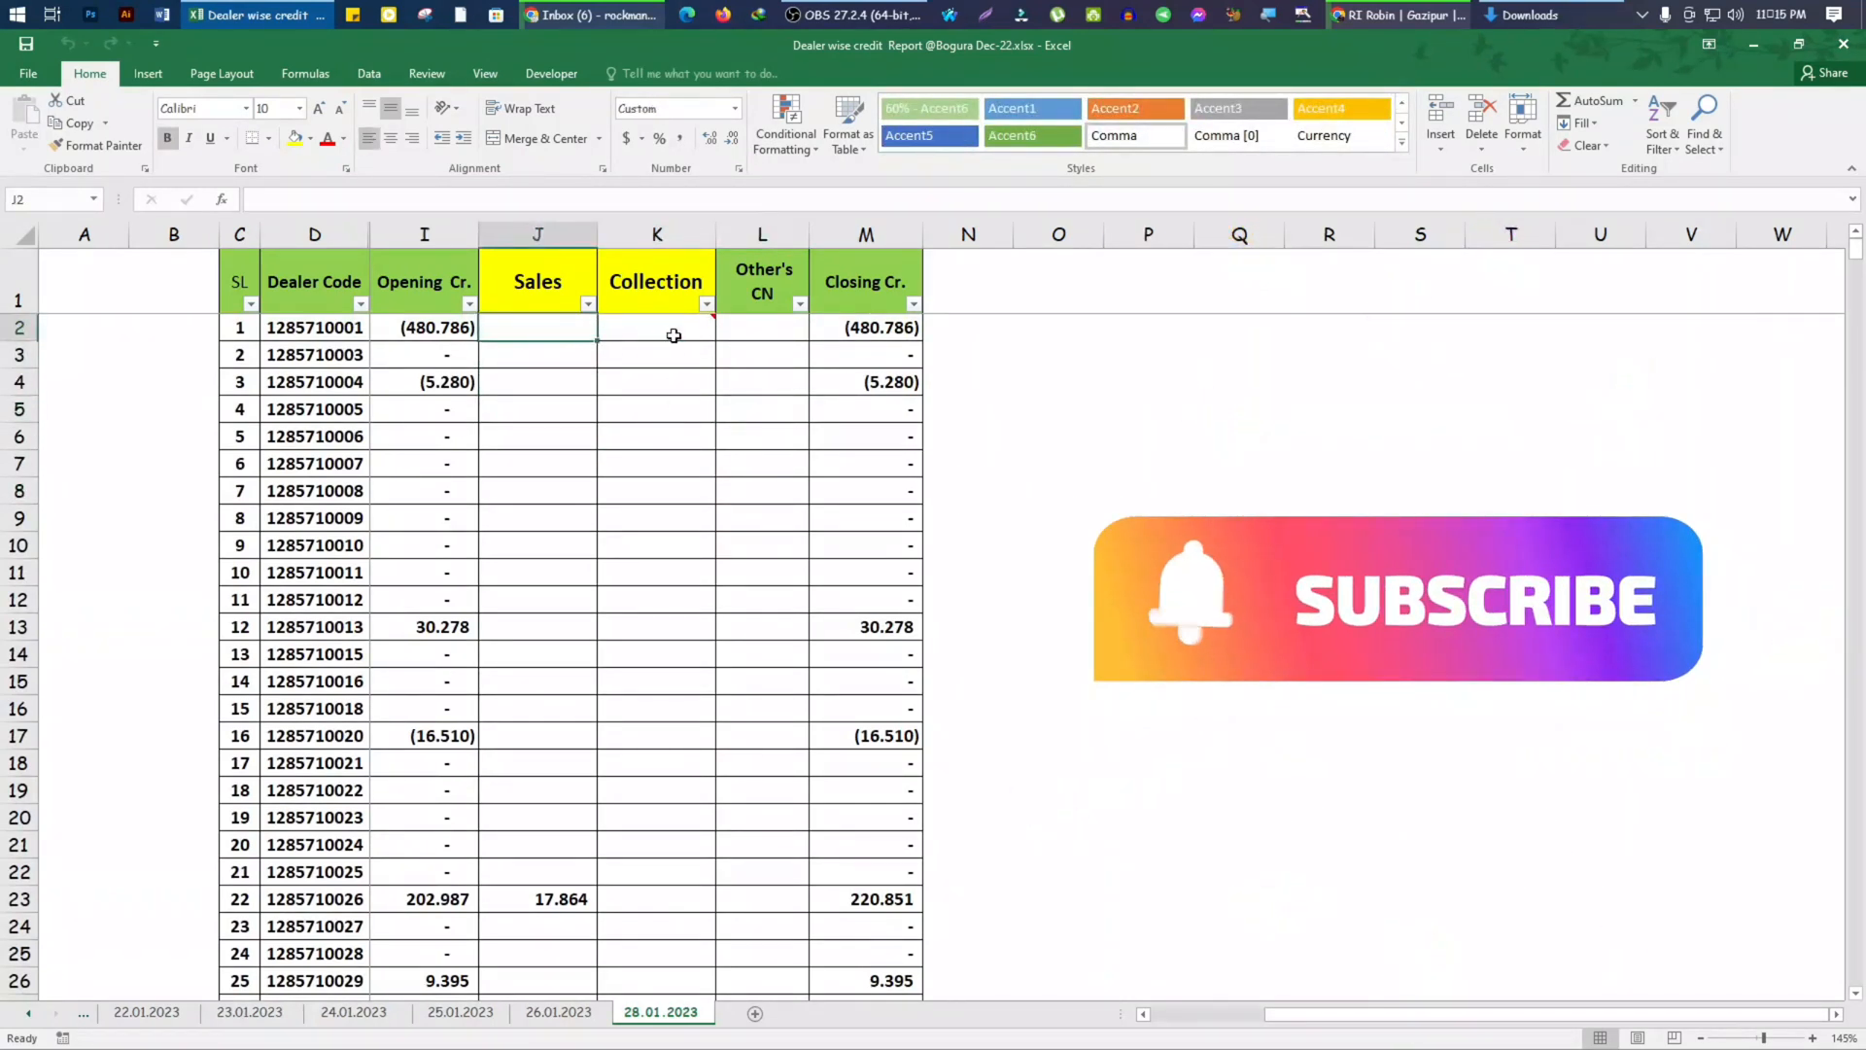
click(748, 329)
click(742, 409)
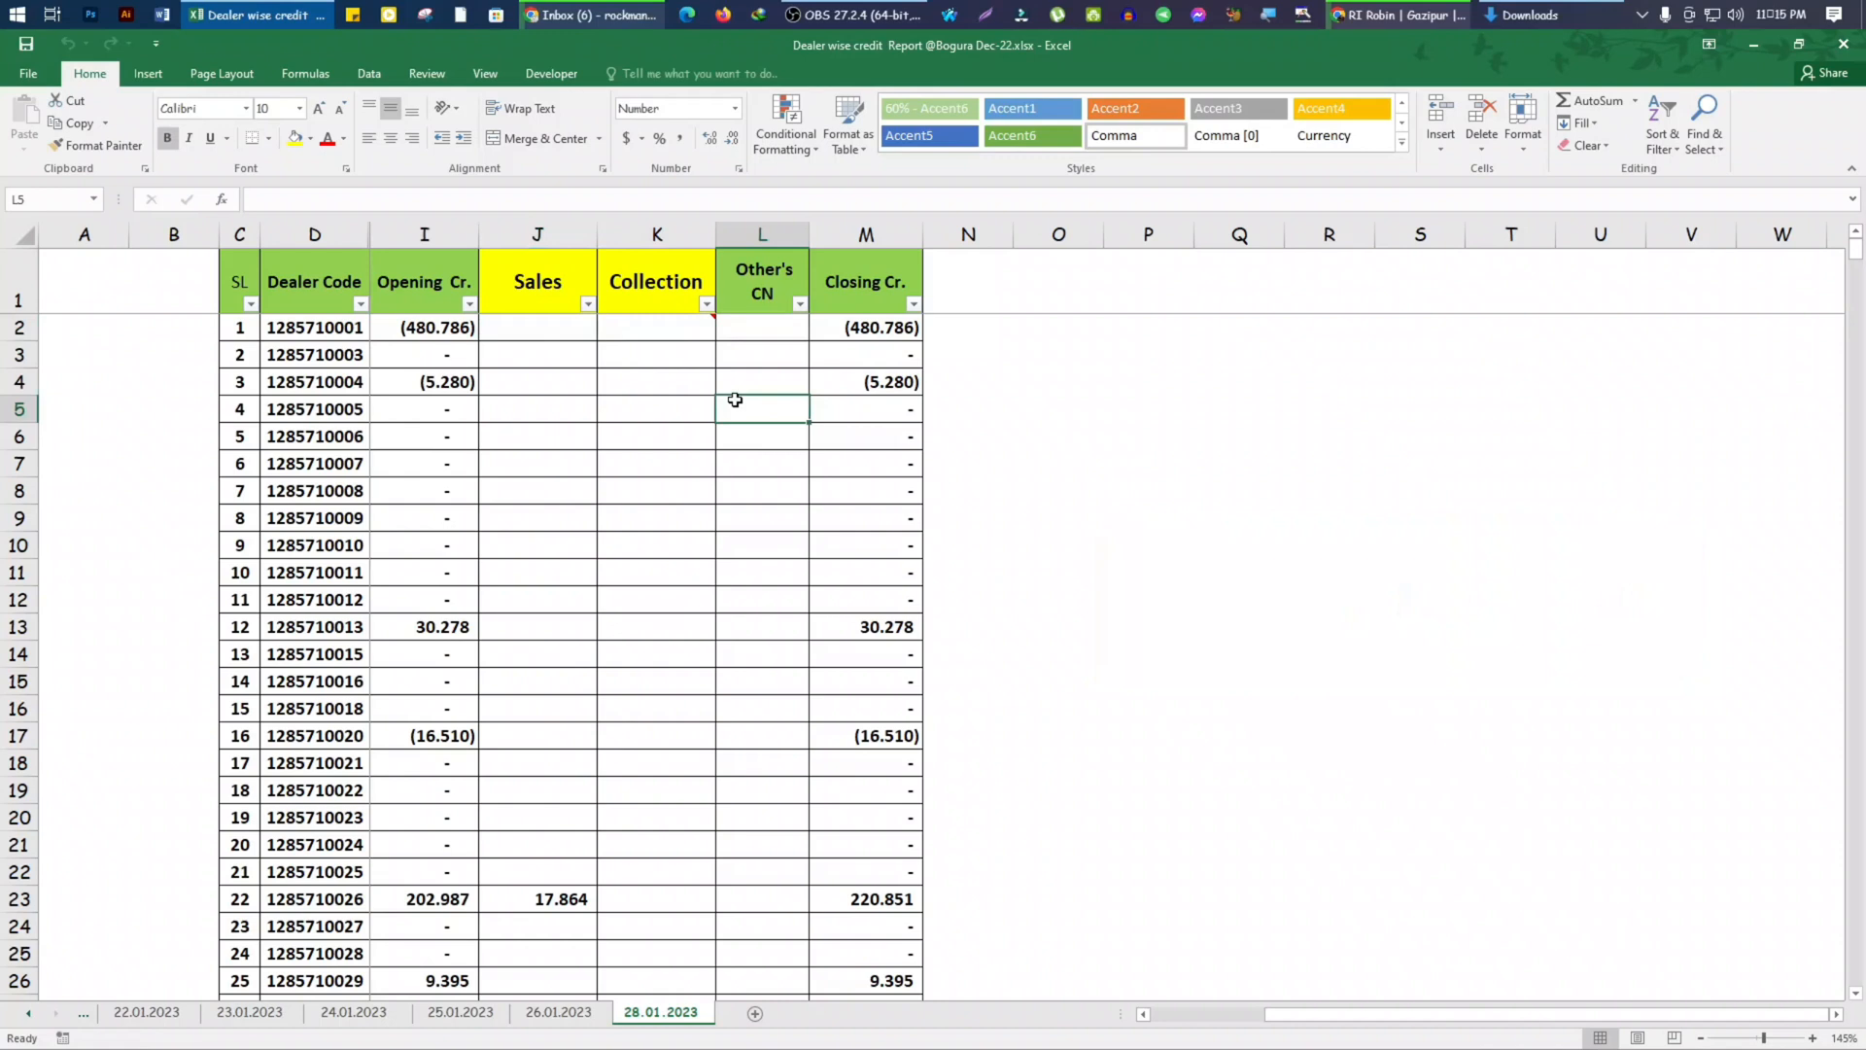
scroll(488, 450, down, 4)
scroll(488, 450, up, 4)
Return to the desktop and move the Soft 28.xls file away from the dealer wise credit report
click(1756, 45)
right_click(799, 382)
click(812, 439)
drag(408, 358, 334, 258)
right_click(558, 227)
click(613, 282)
right_click(615, 284)
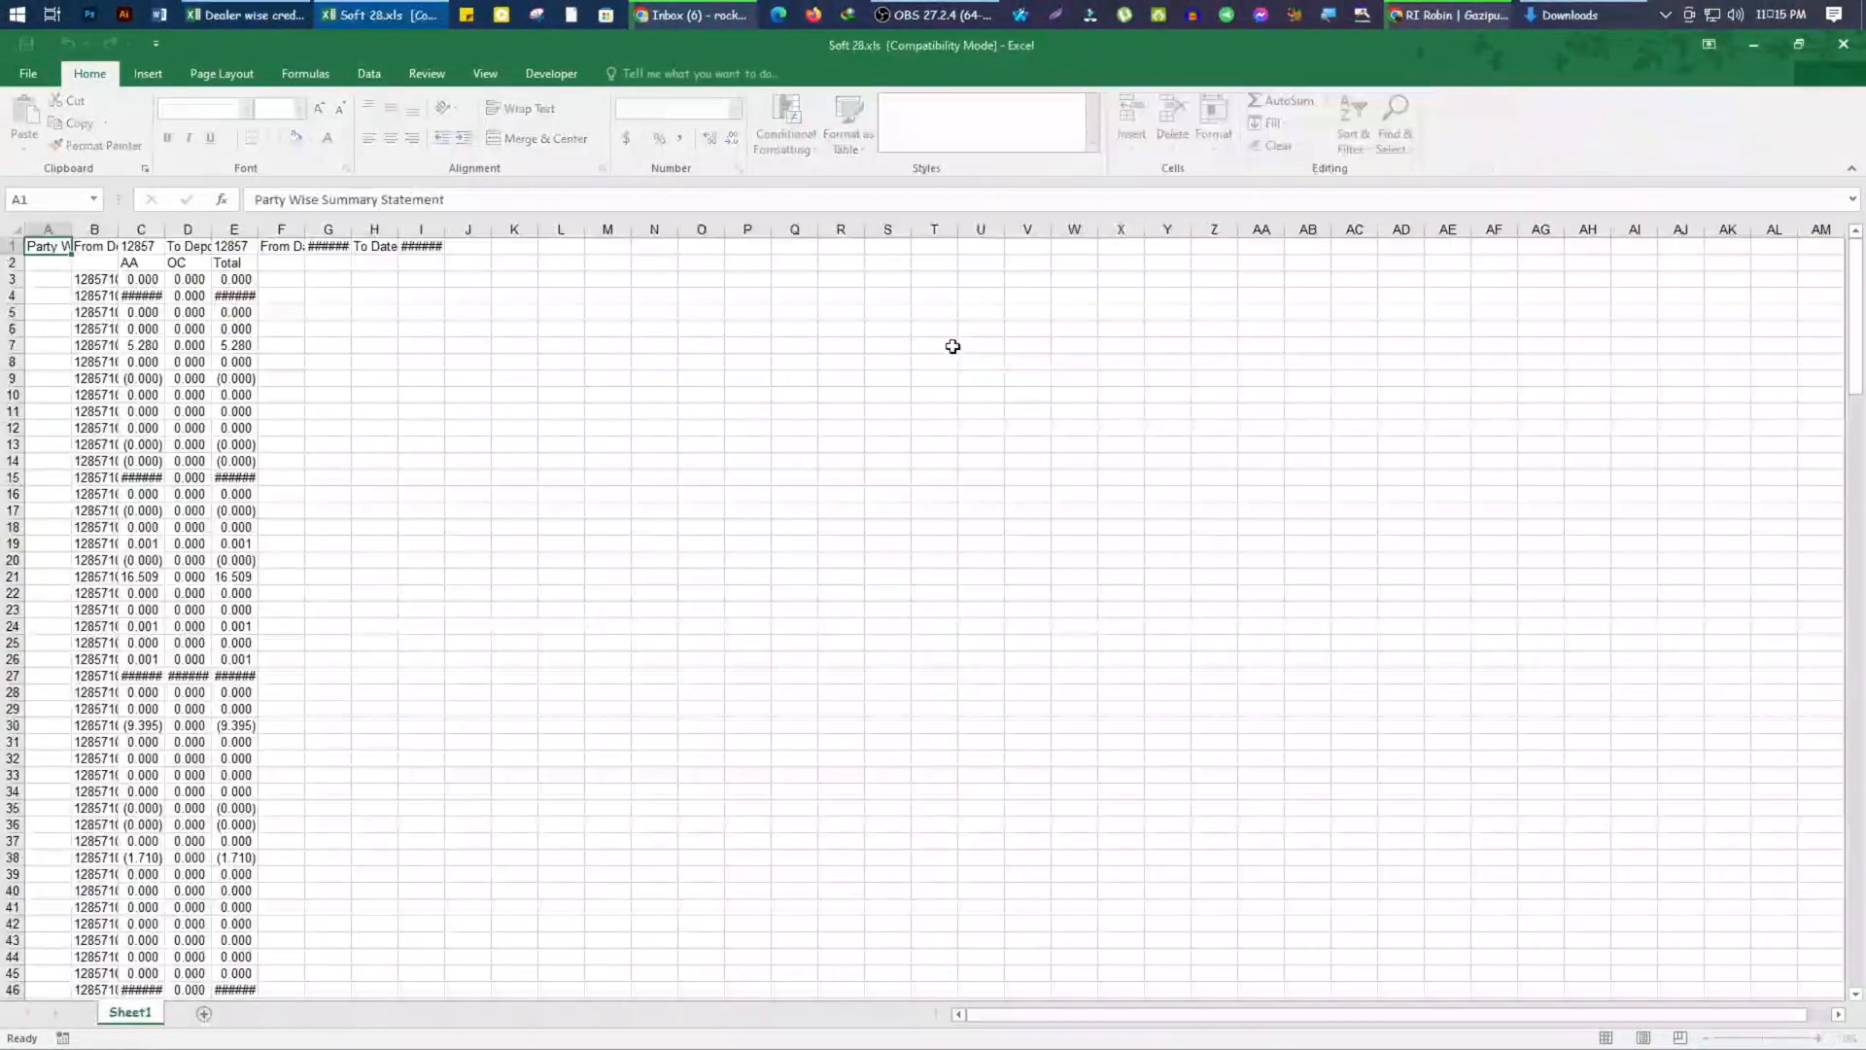
Look over the party wise summary statement in Soft 28.xls and close the workbook
ctrl+scroll(561, 603, up, 10)
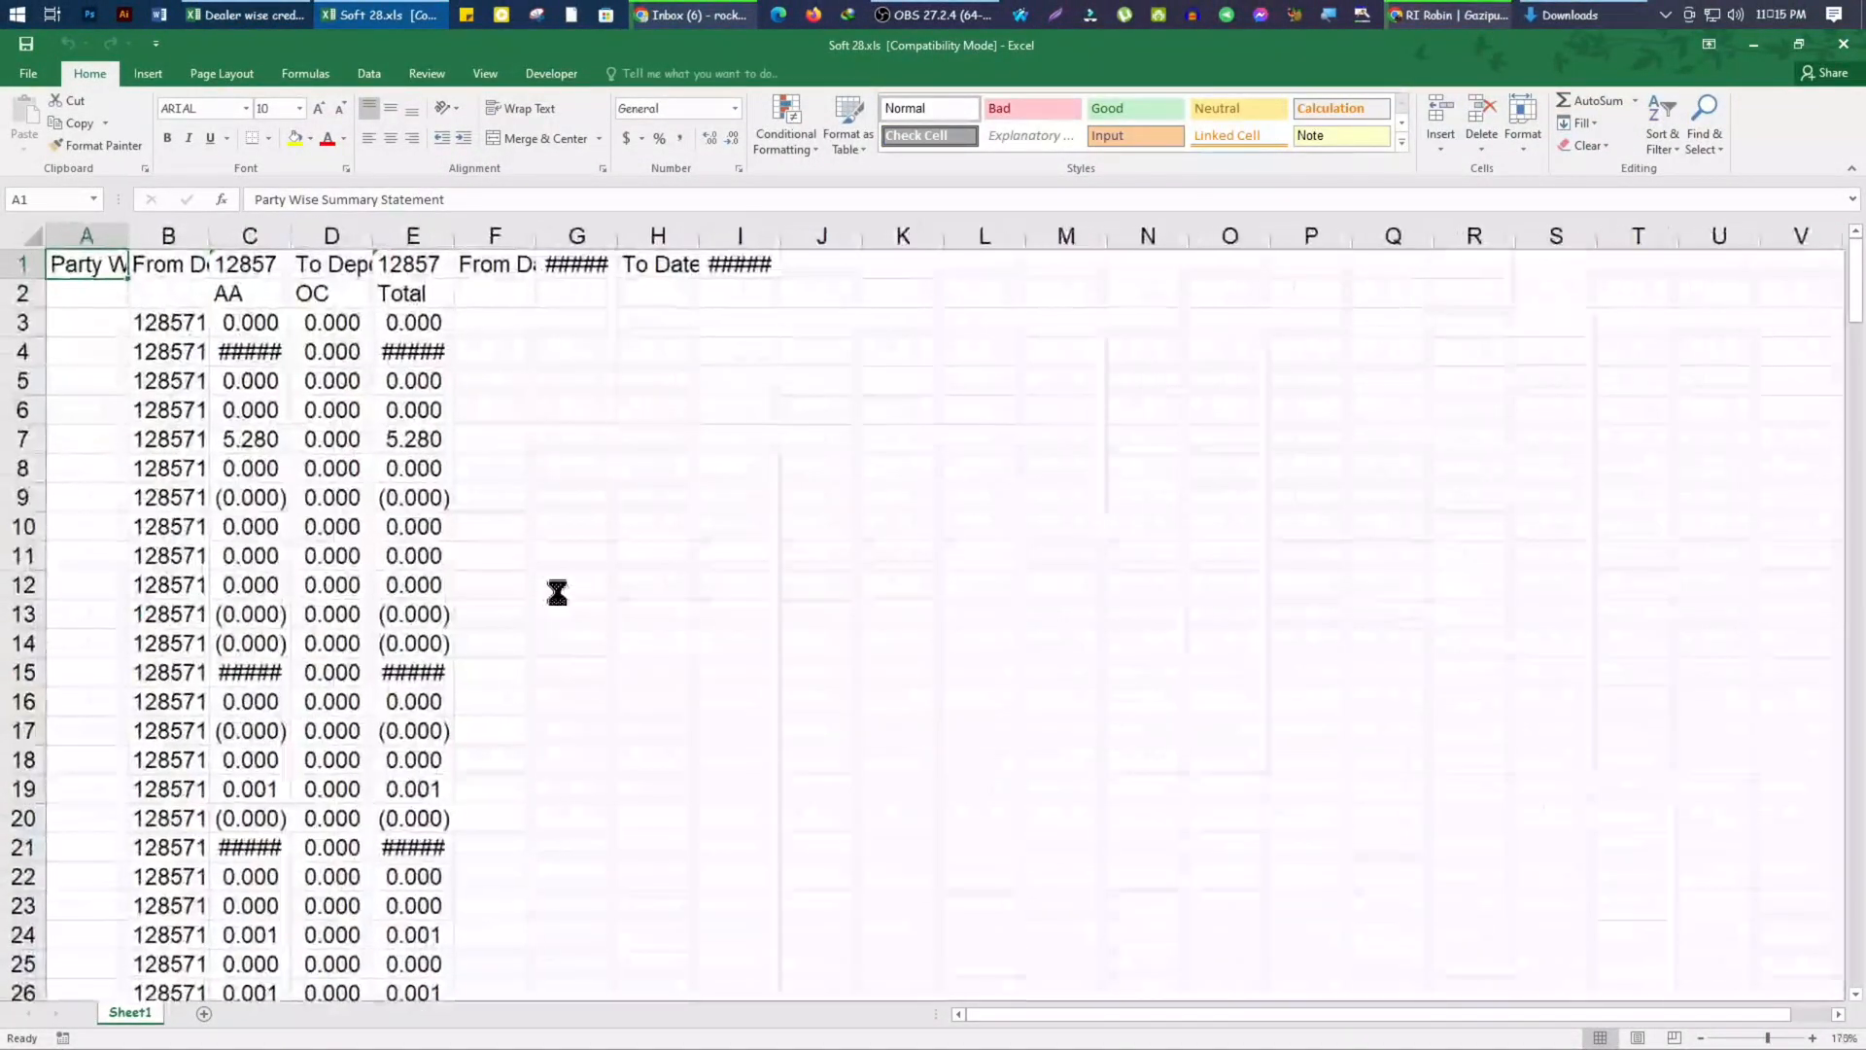
scroll(637, 603, down, 2)
scroll(642, 603, up, 2)
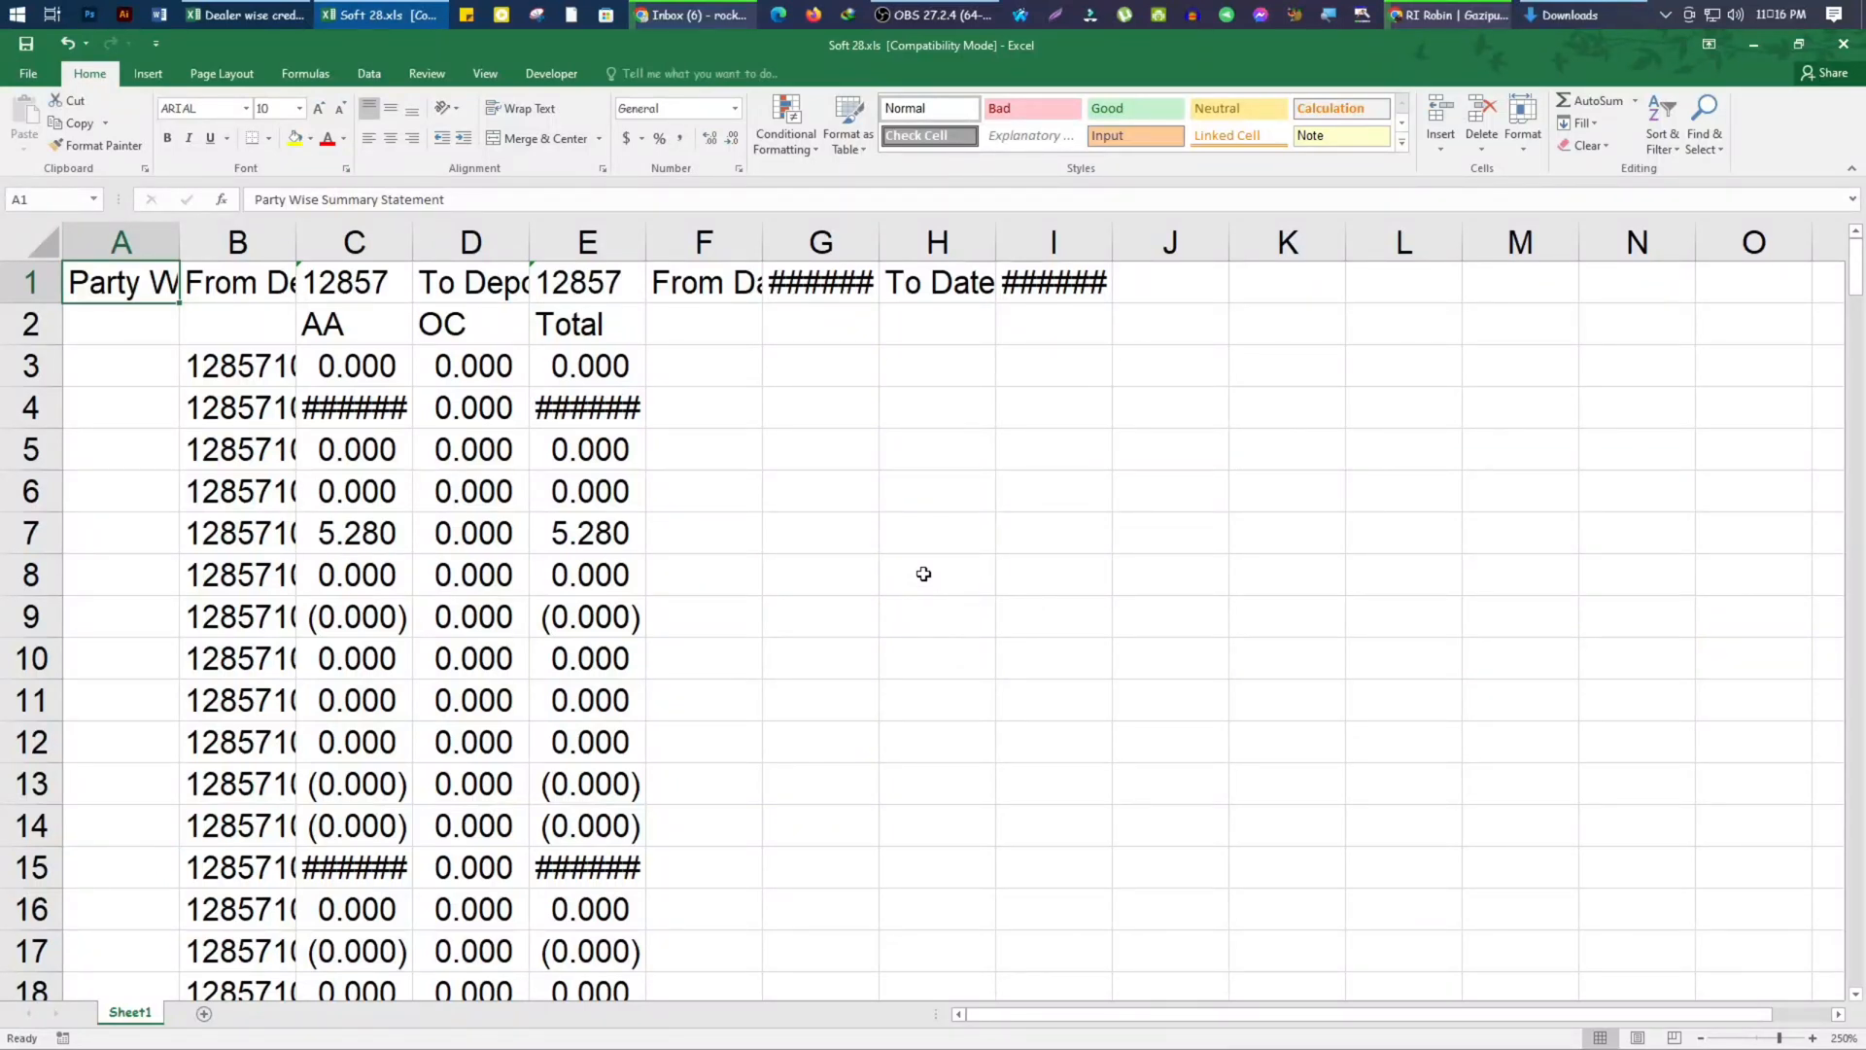
click(1843, 47)
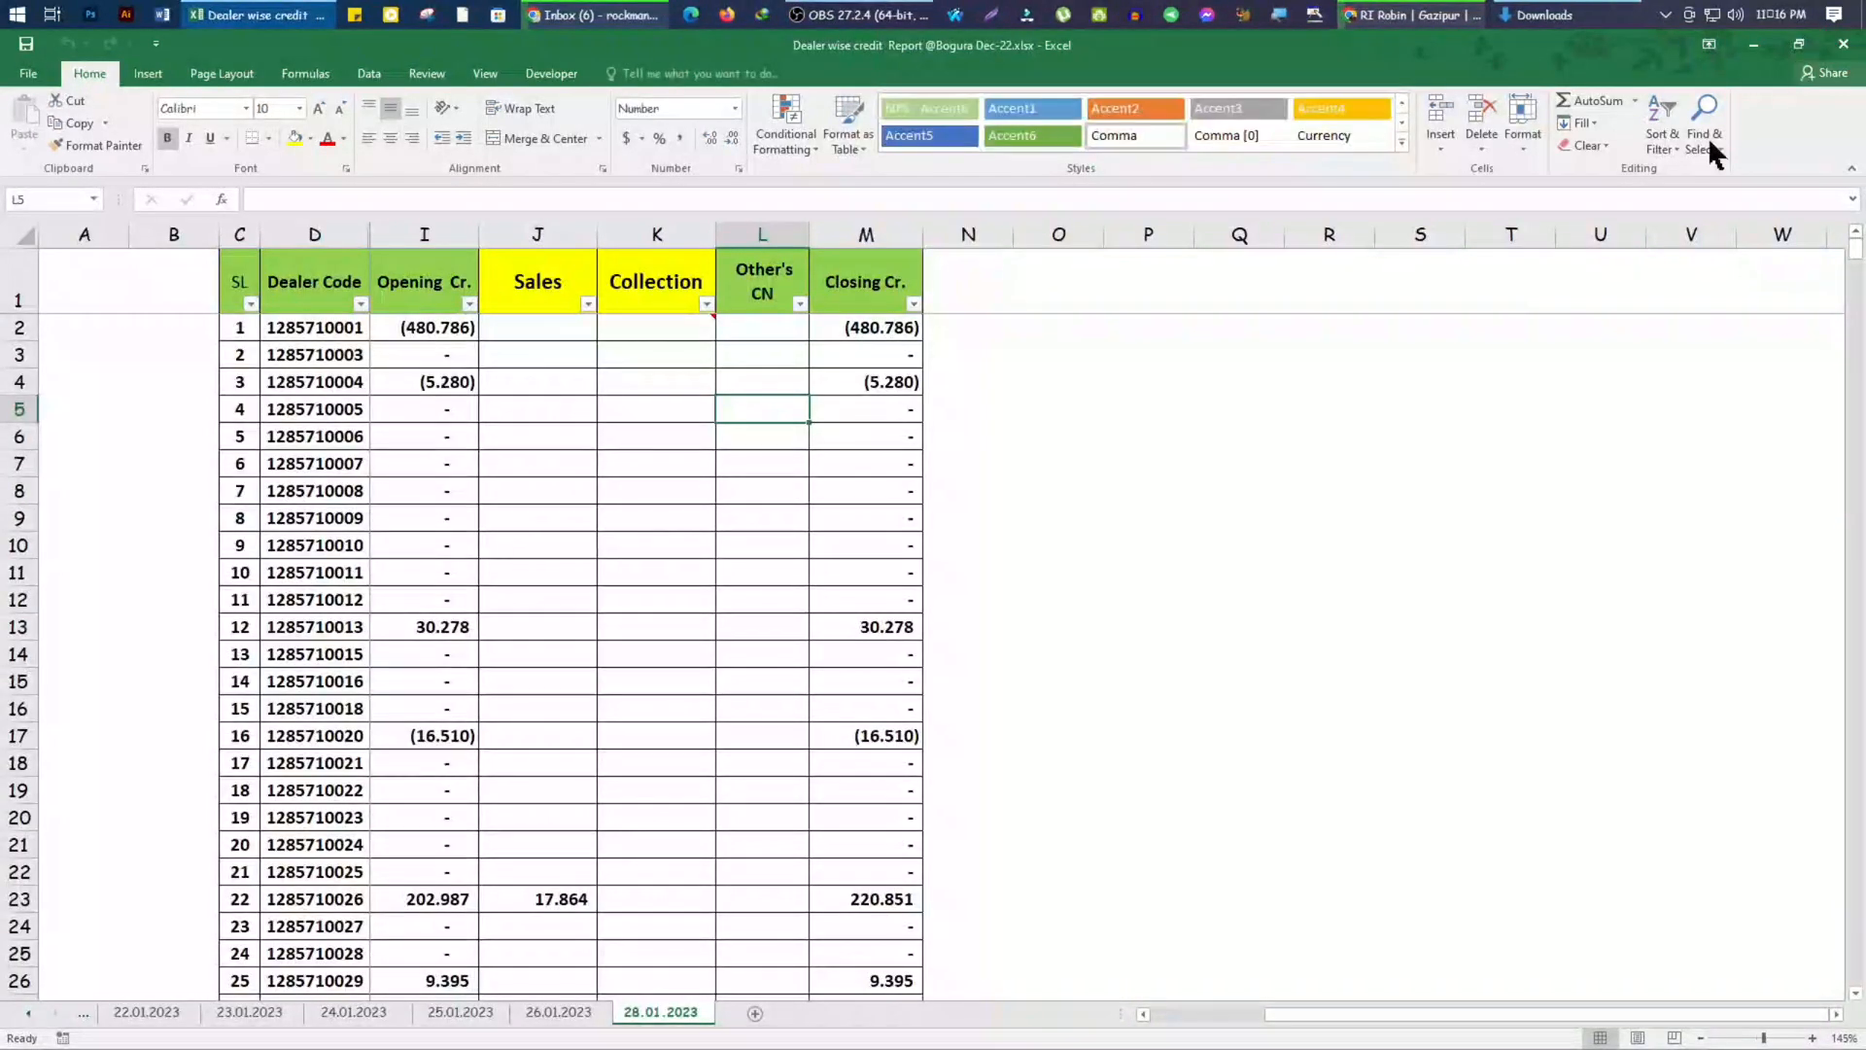
Look through the Dealer Code column of the dealer wise credit report
scroll(437, 409, down, 1)
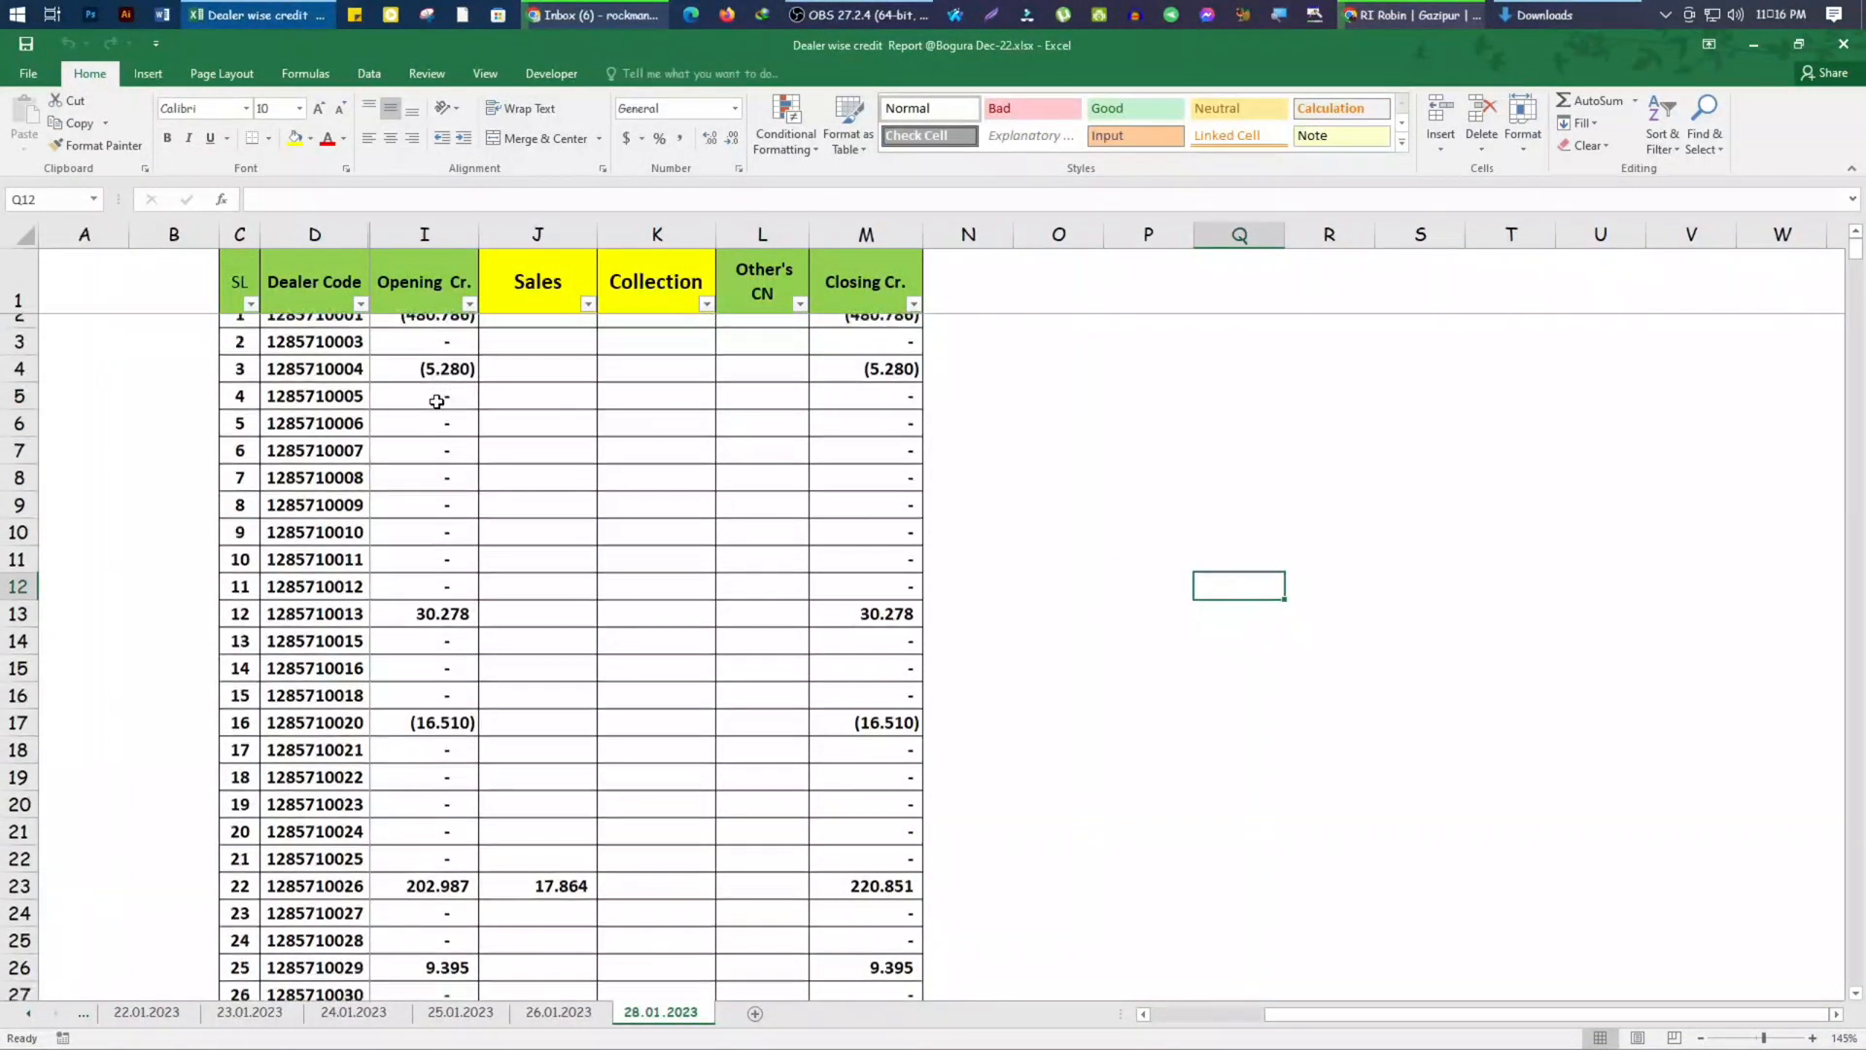
scroll(409, 385, up, 1)
click(308, 302)
key(Down)
key(Down)
key(Down)
key(Down)
key(Down)
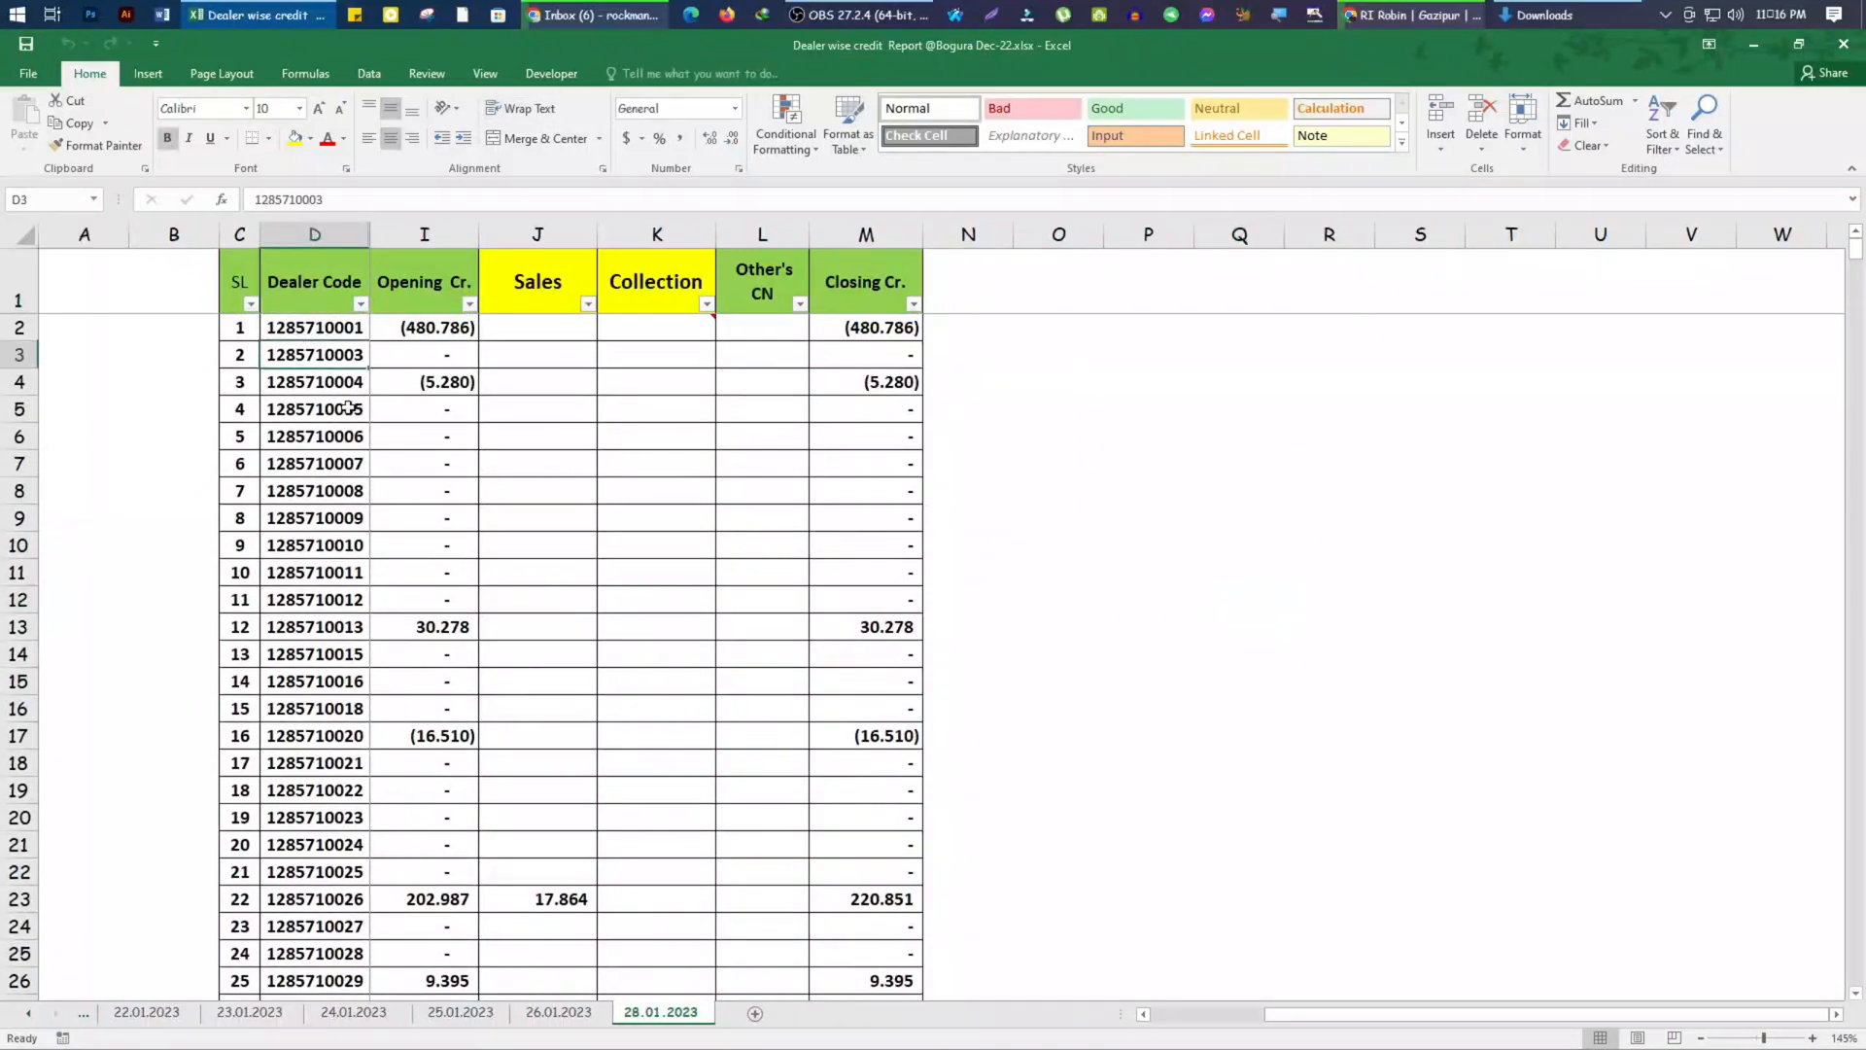
Examine the Closing Cr. column and the empty columns beside it on the 28.01.2023 sheet
click(852, 290)
click(864, 326)
click(1058, 408)
click(878, 283)
click(1082, 360)
click(862, 283)
click(1050, 411)
click(965, 294)
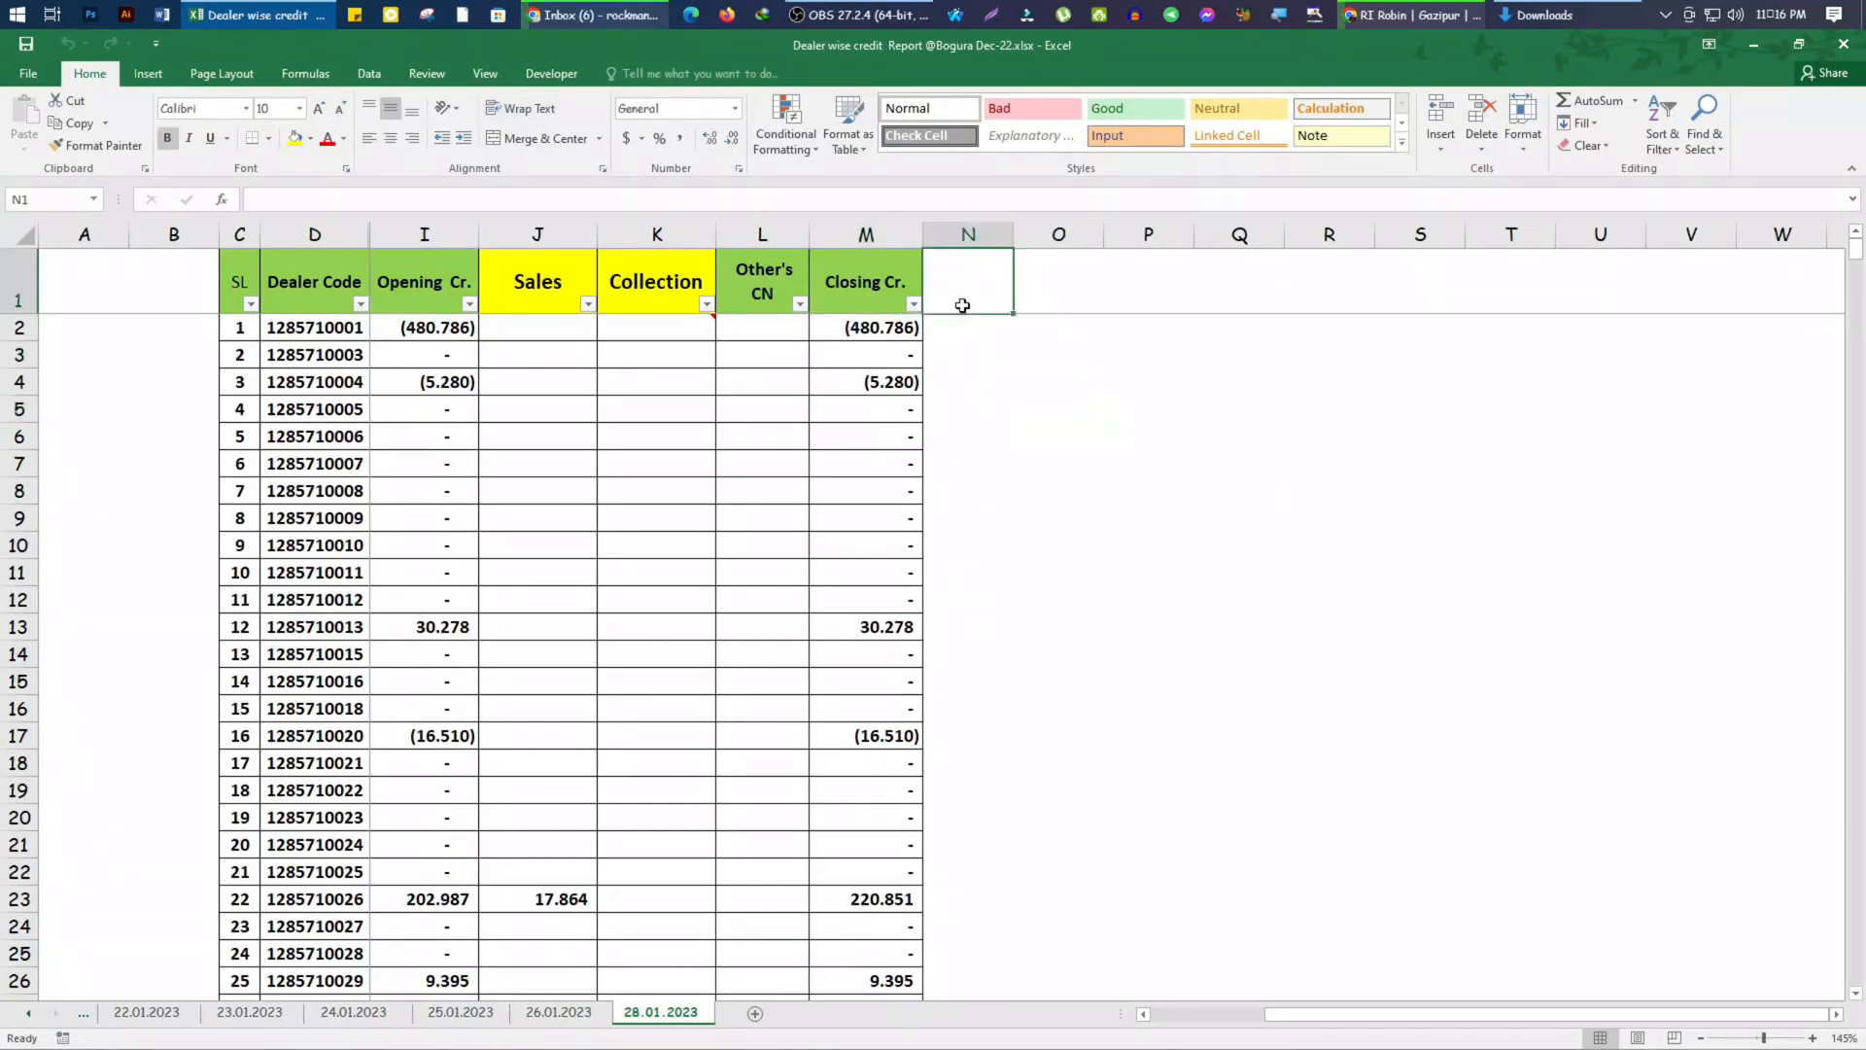
click(1019, 507)
click(866, 236)
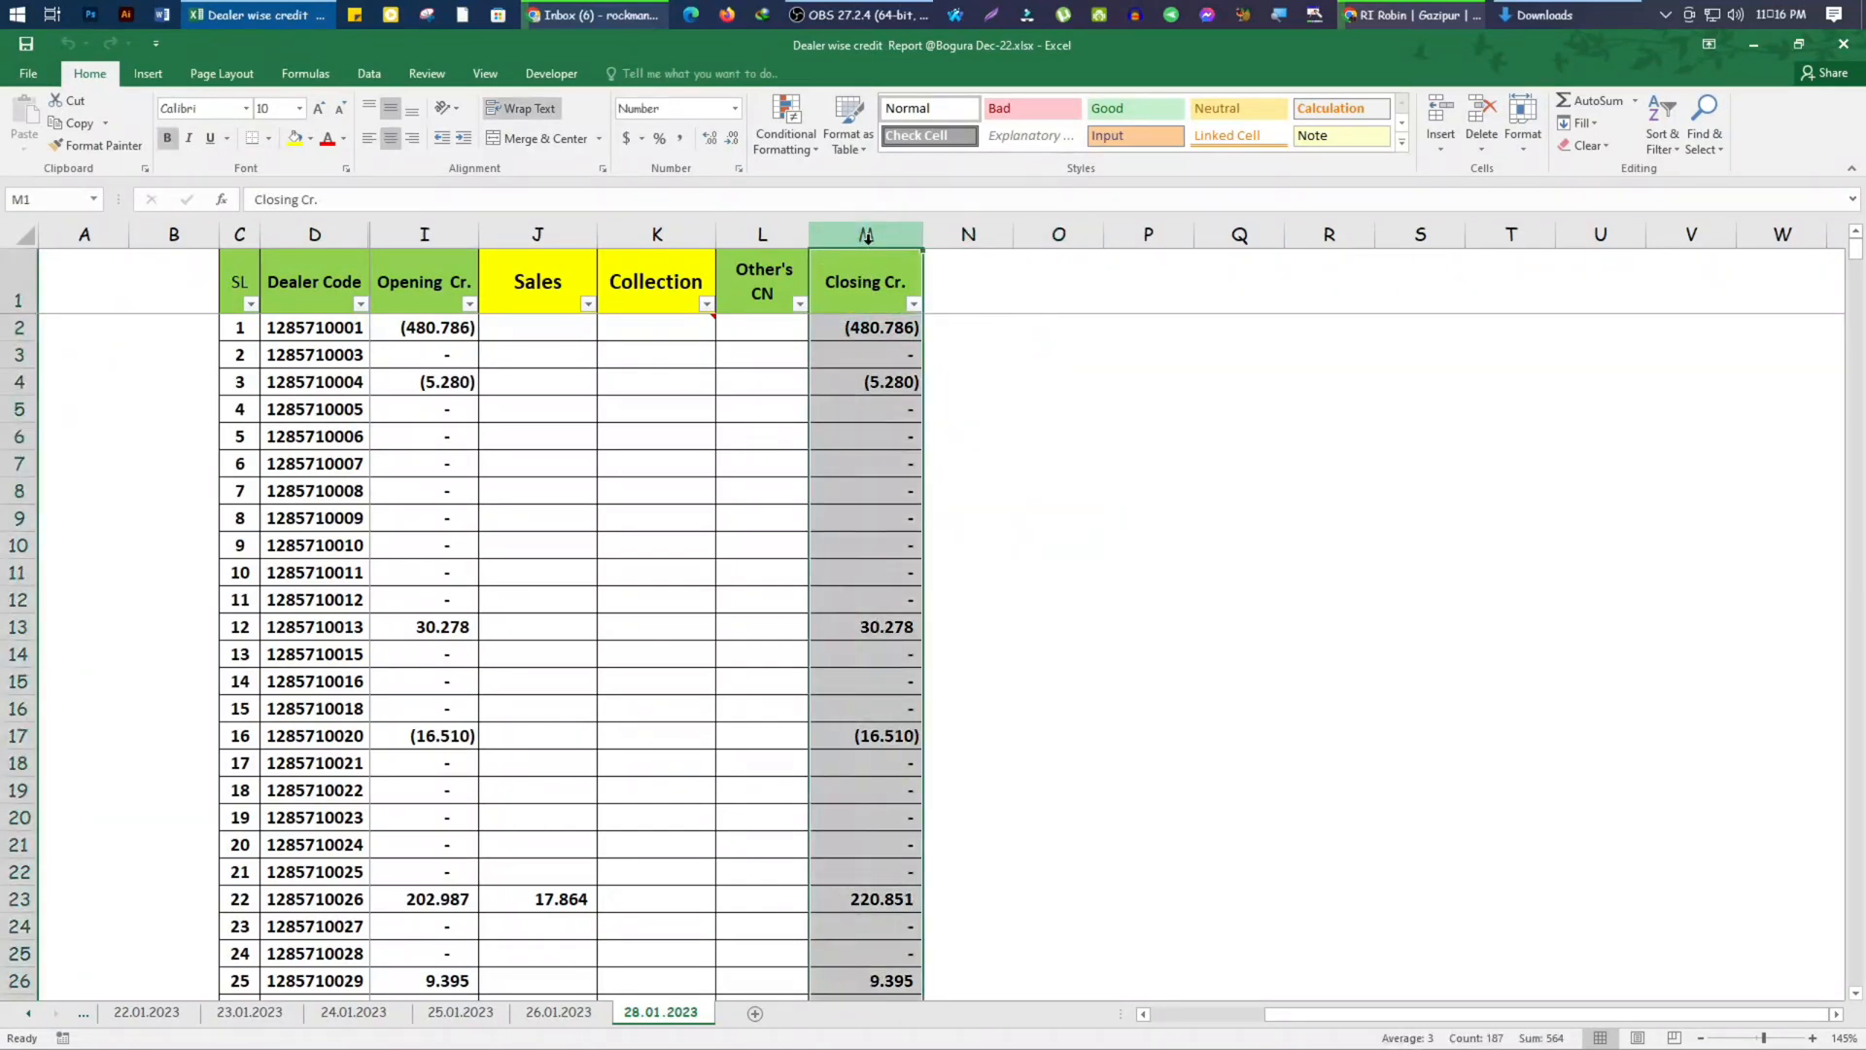
click(1003, 449)
click(880, 238)
Open Soft 28.xls from the desktop and return to the dealer wise credit report
click(1750, 40)
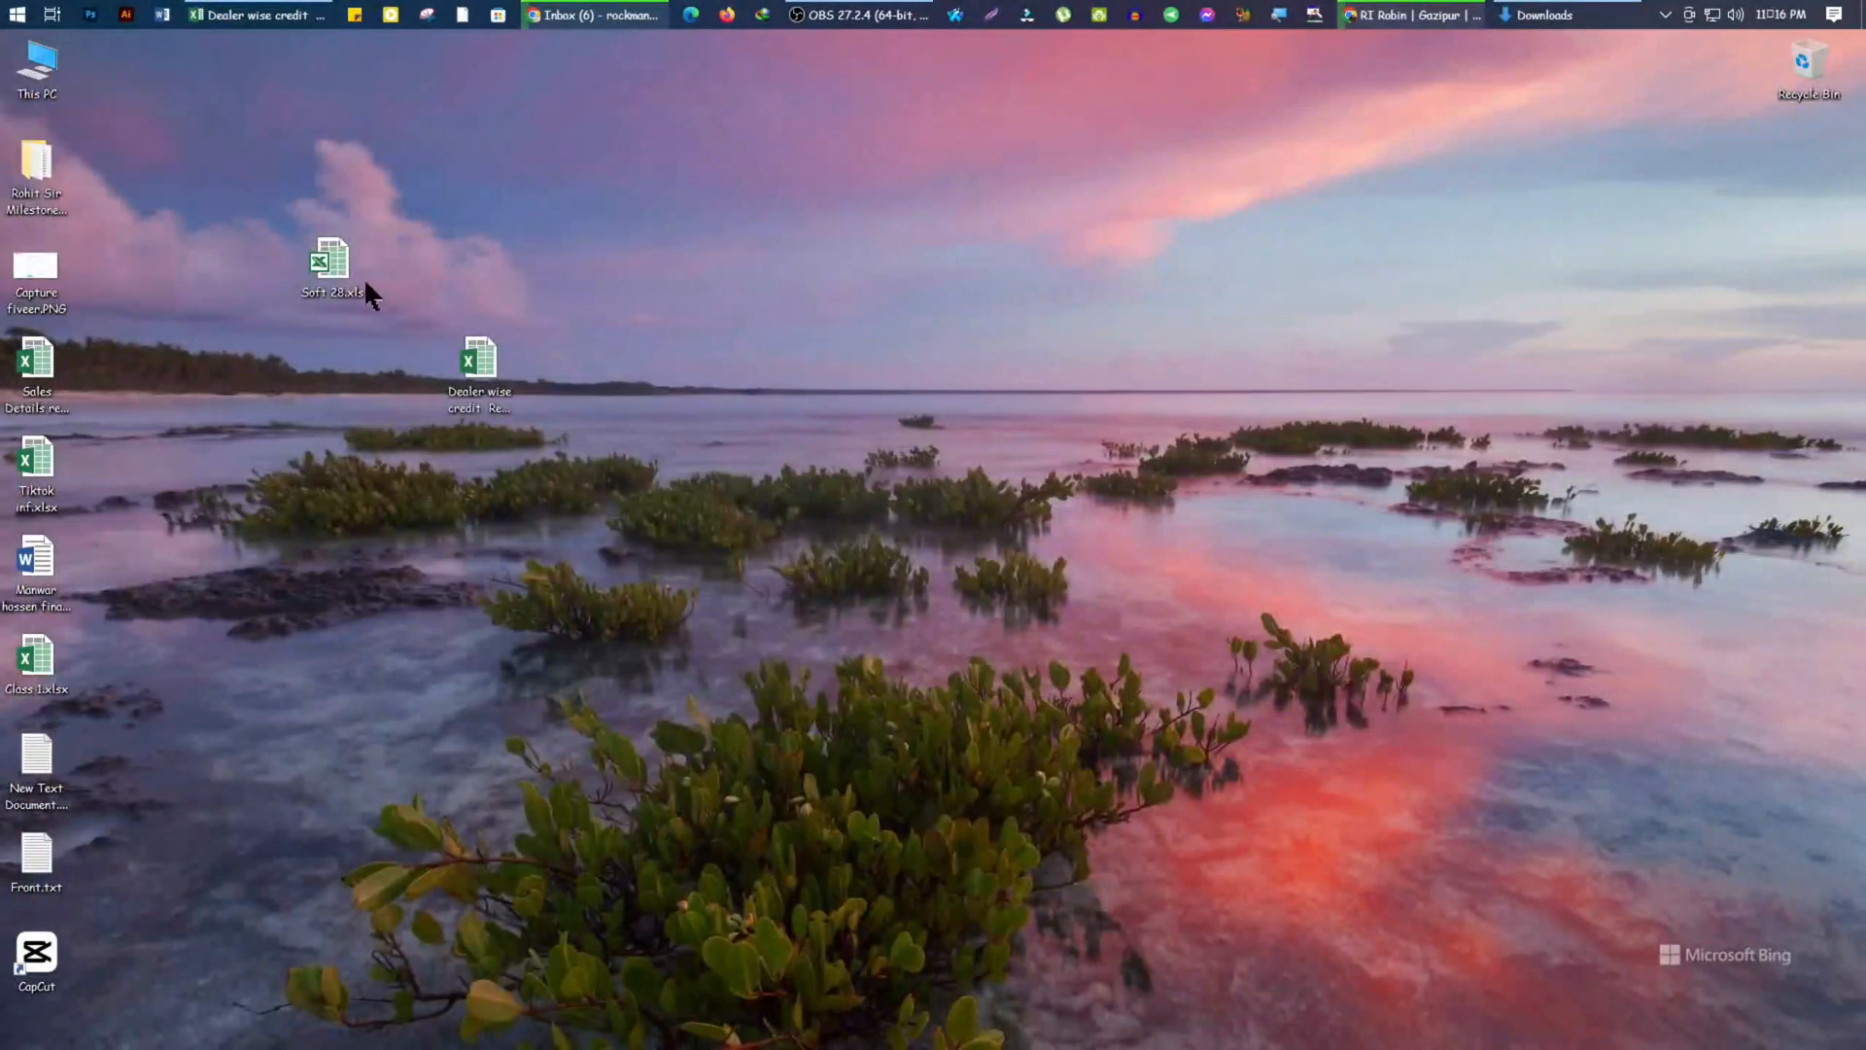
double_click(336, 260)
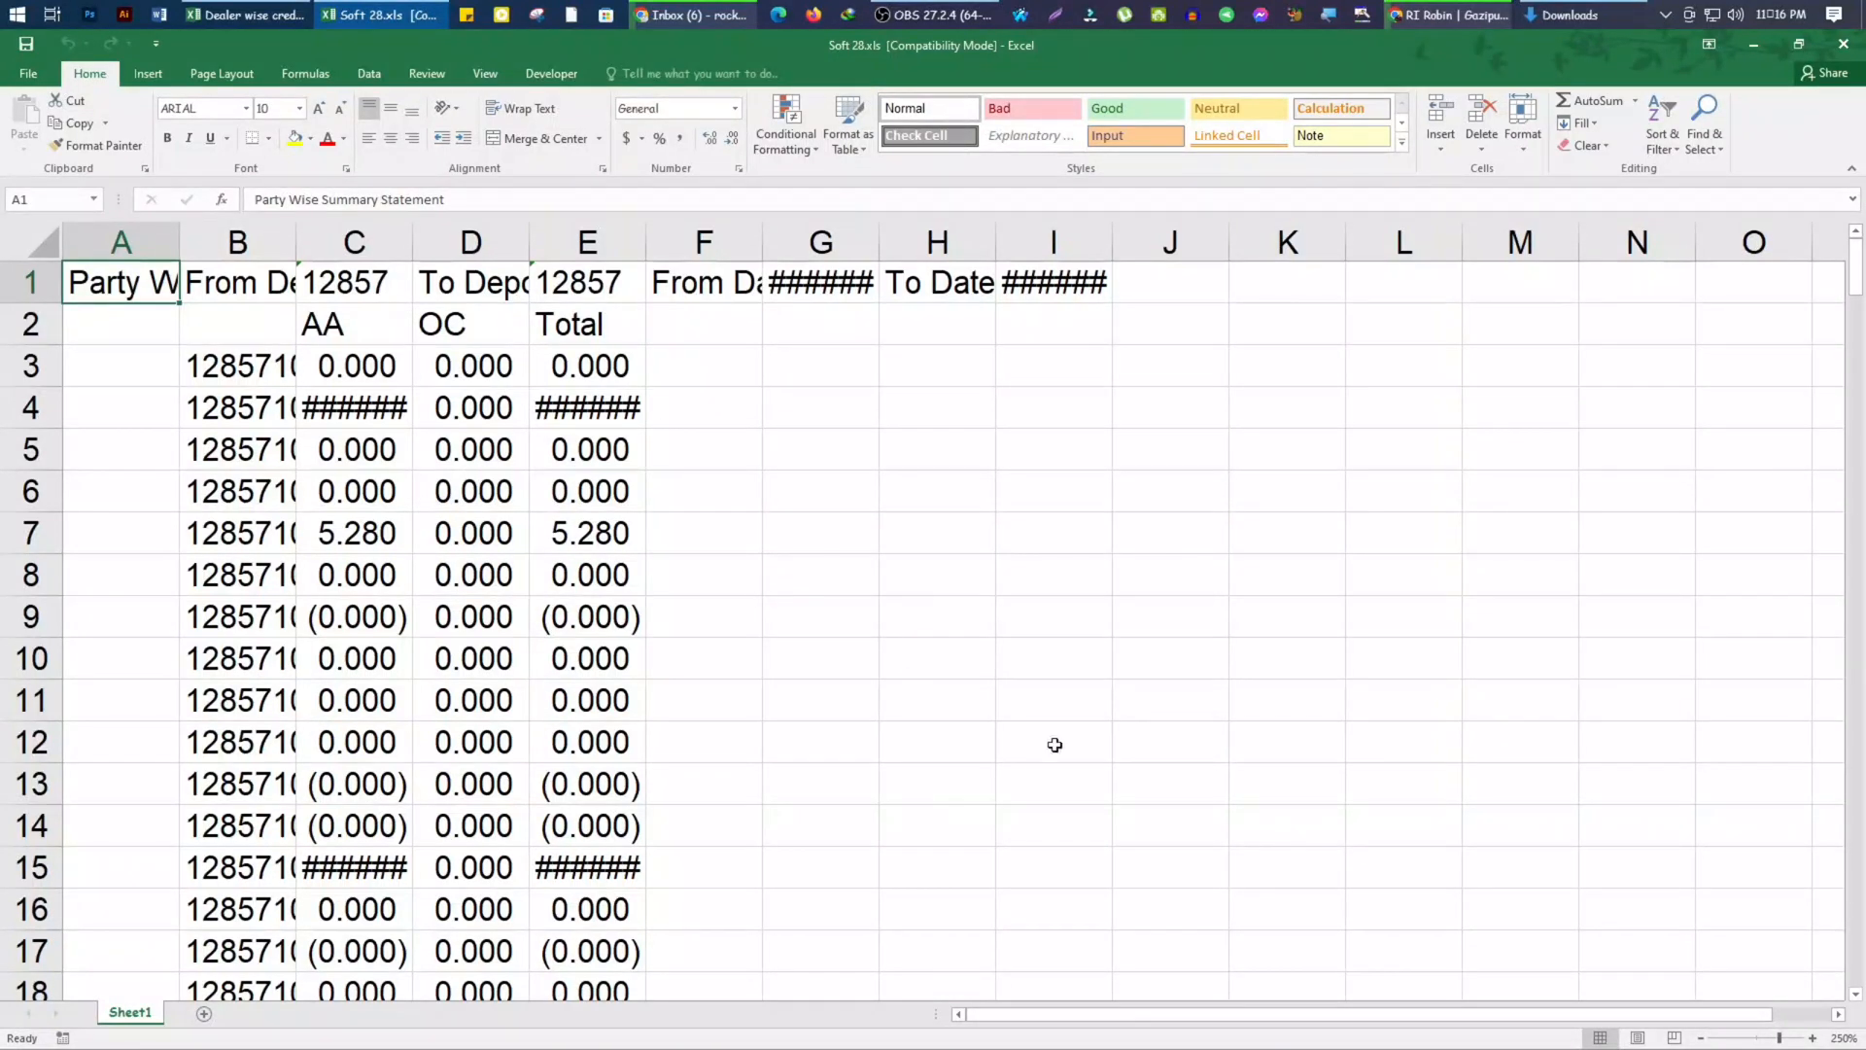
click(1754, 44)
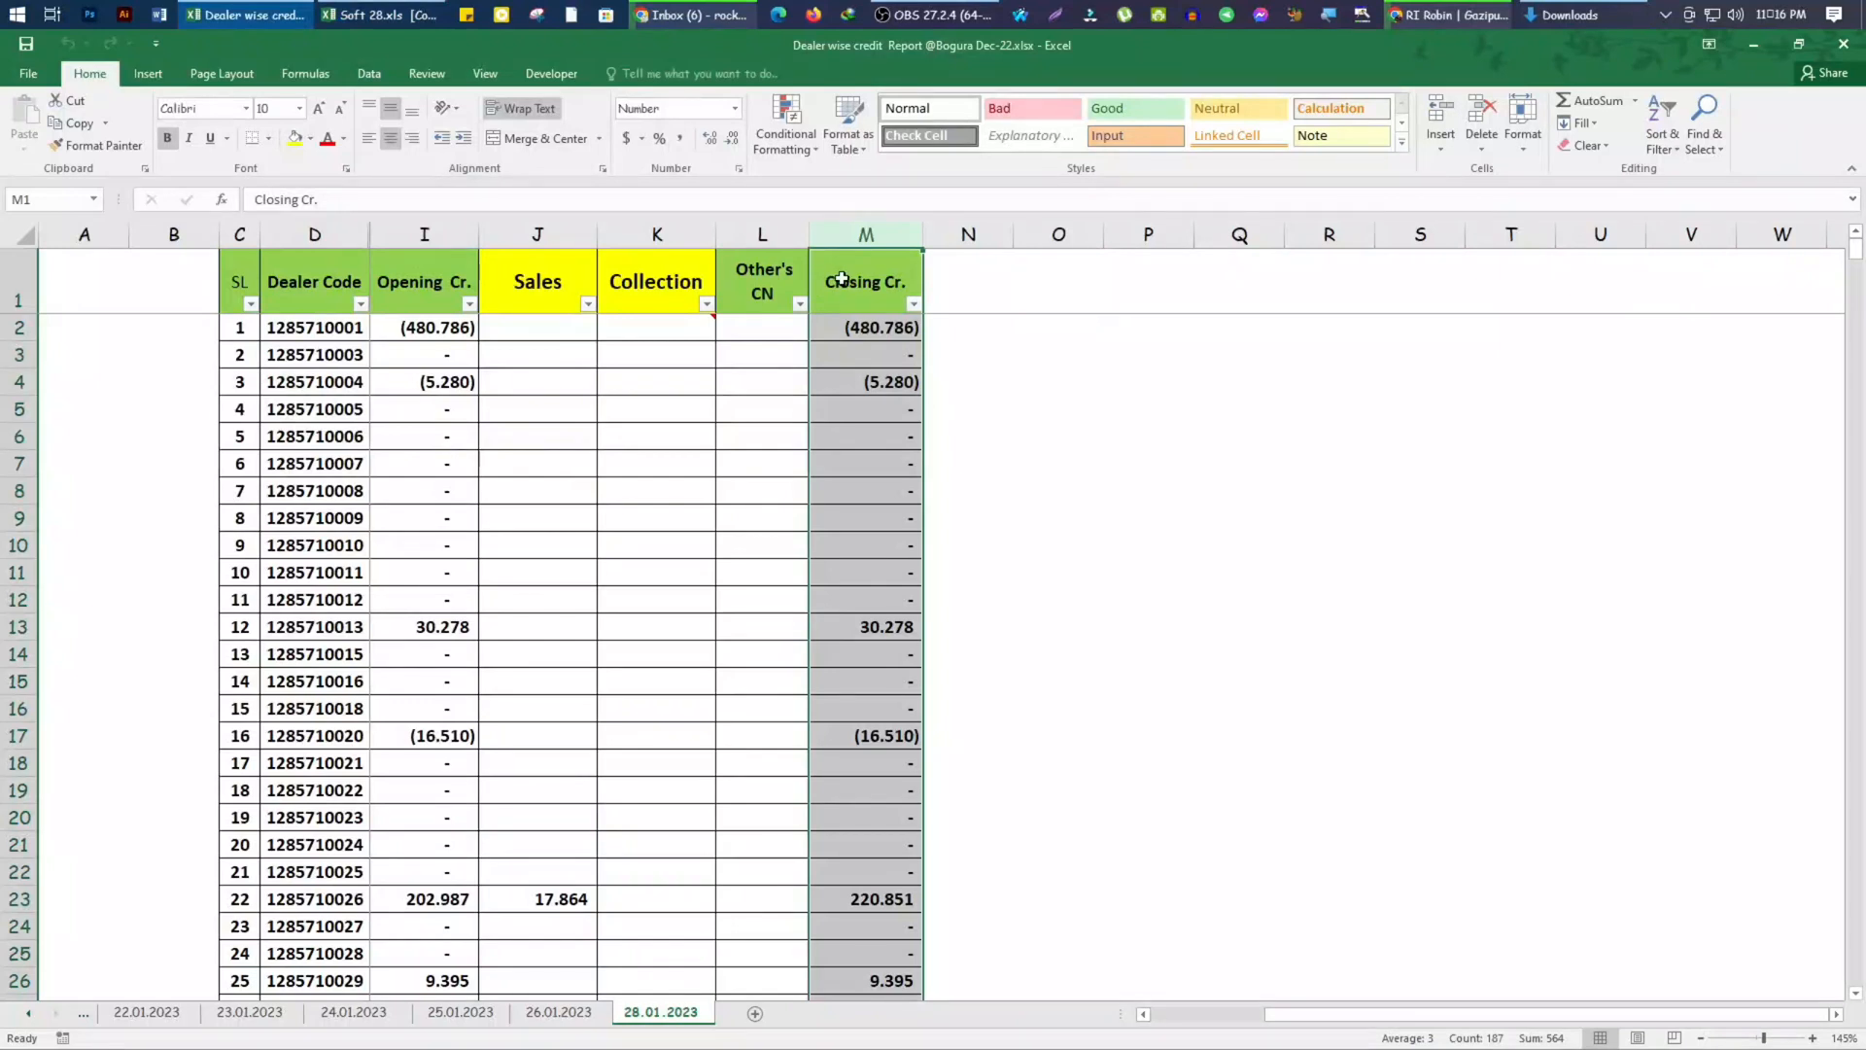
Change the closing credit header in M1 to "Closing Cr. Man"
click(881, 287)
double_click(906, 288)
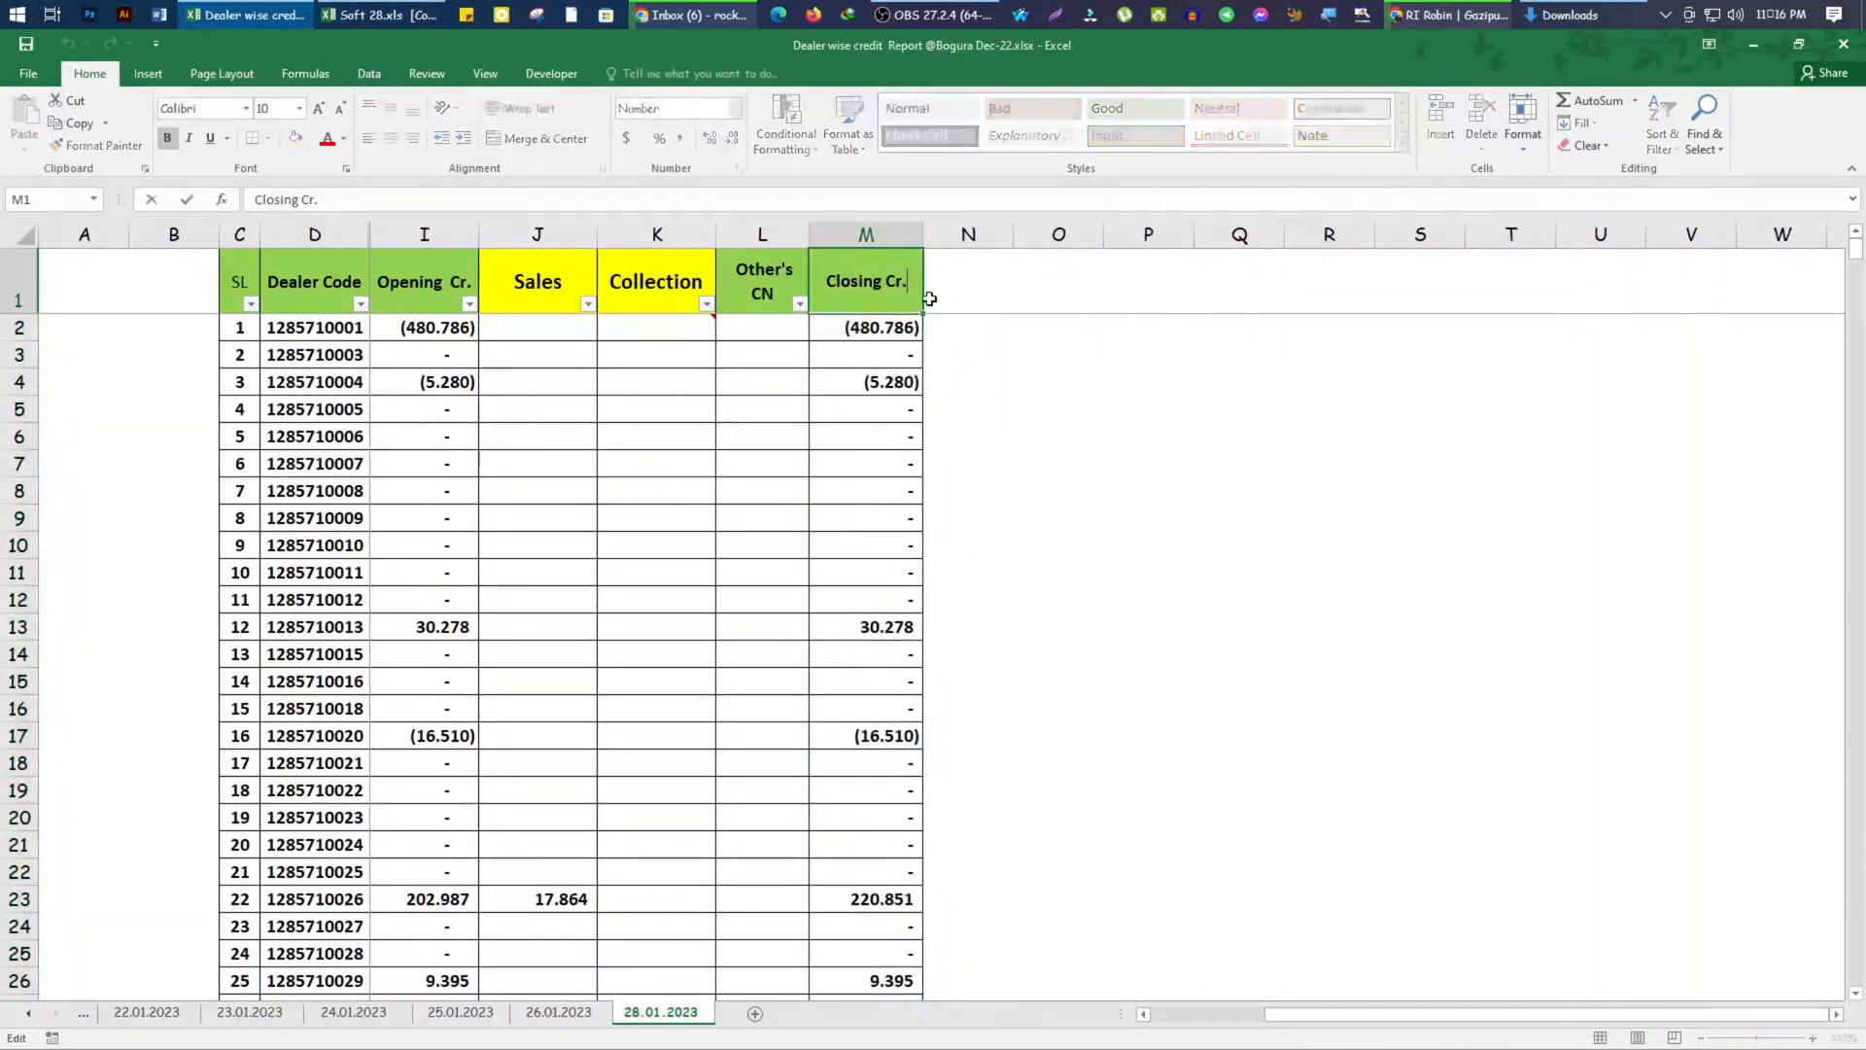
text(MAn)
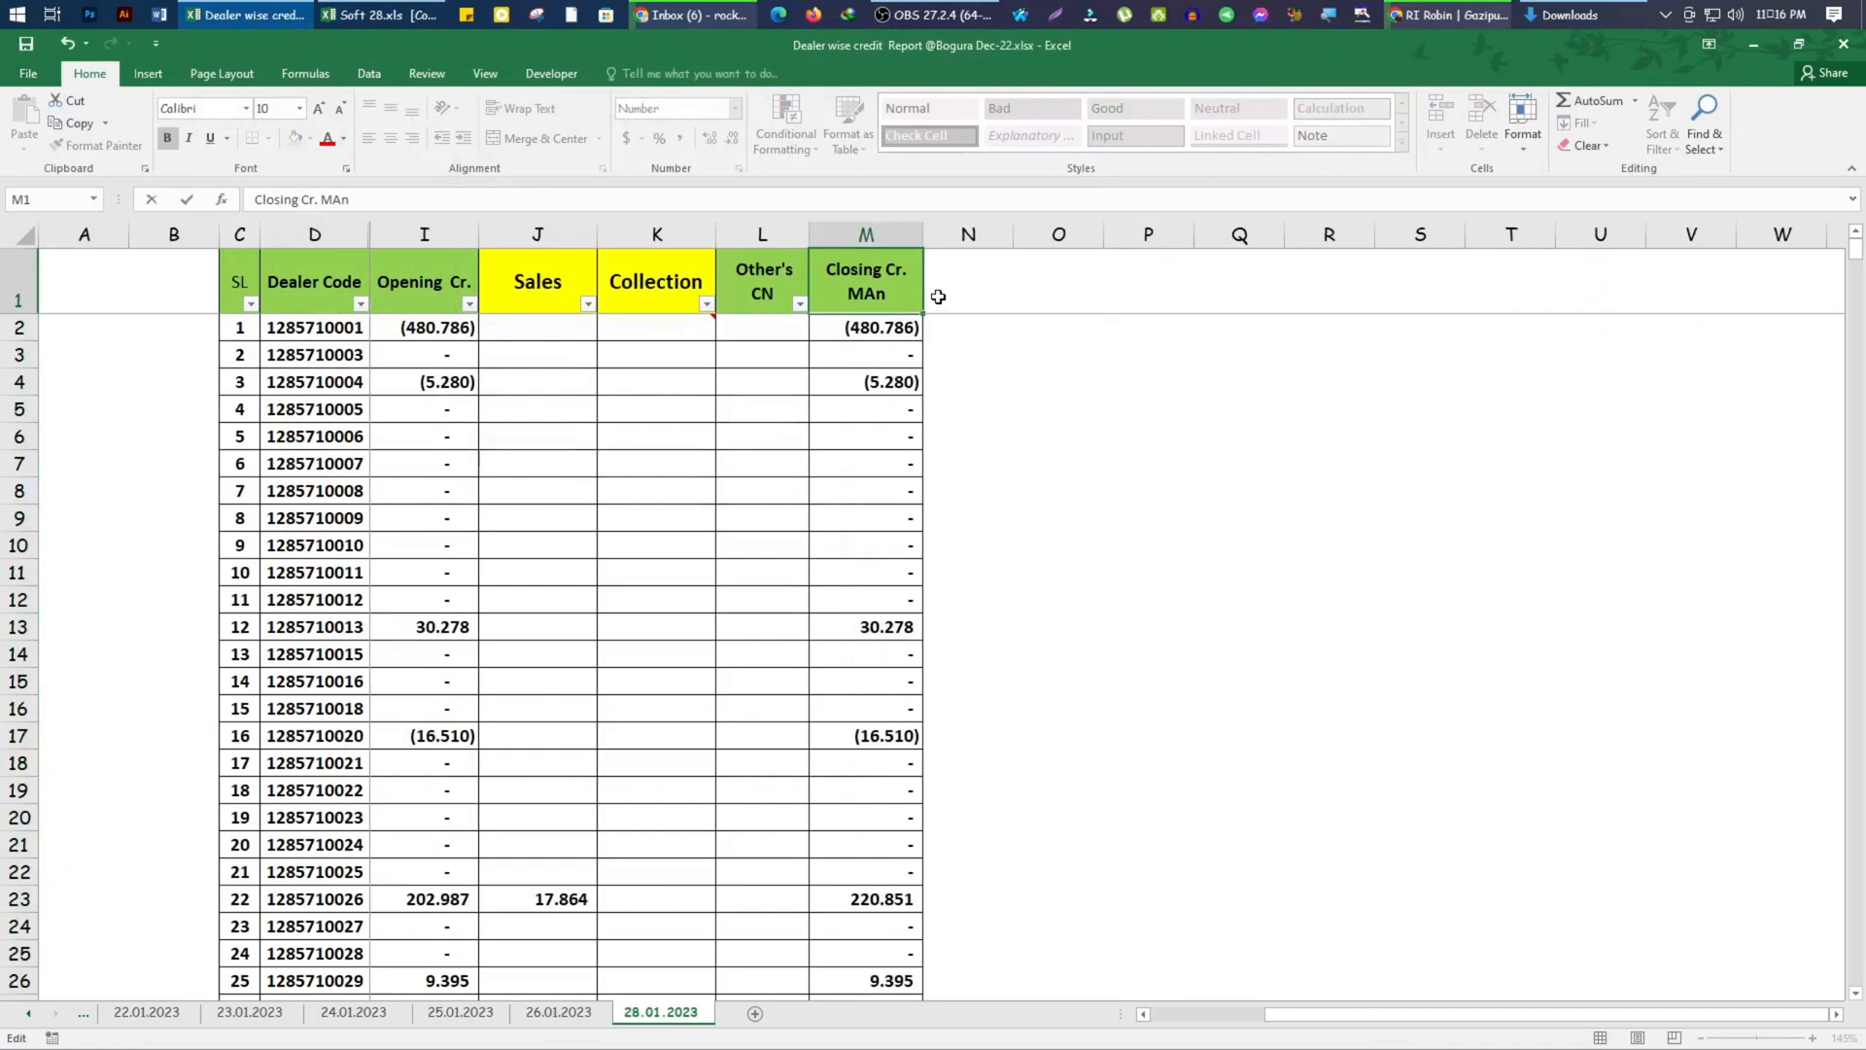
click(948, 296)
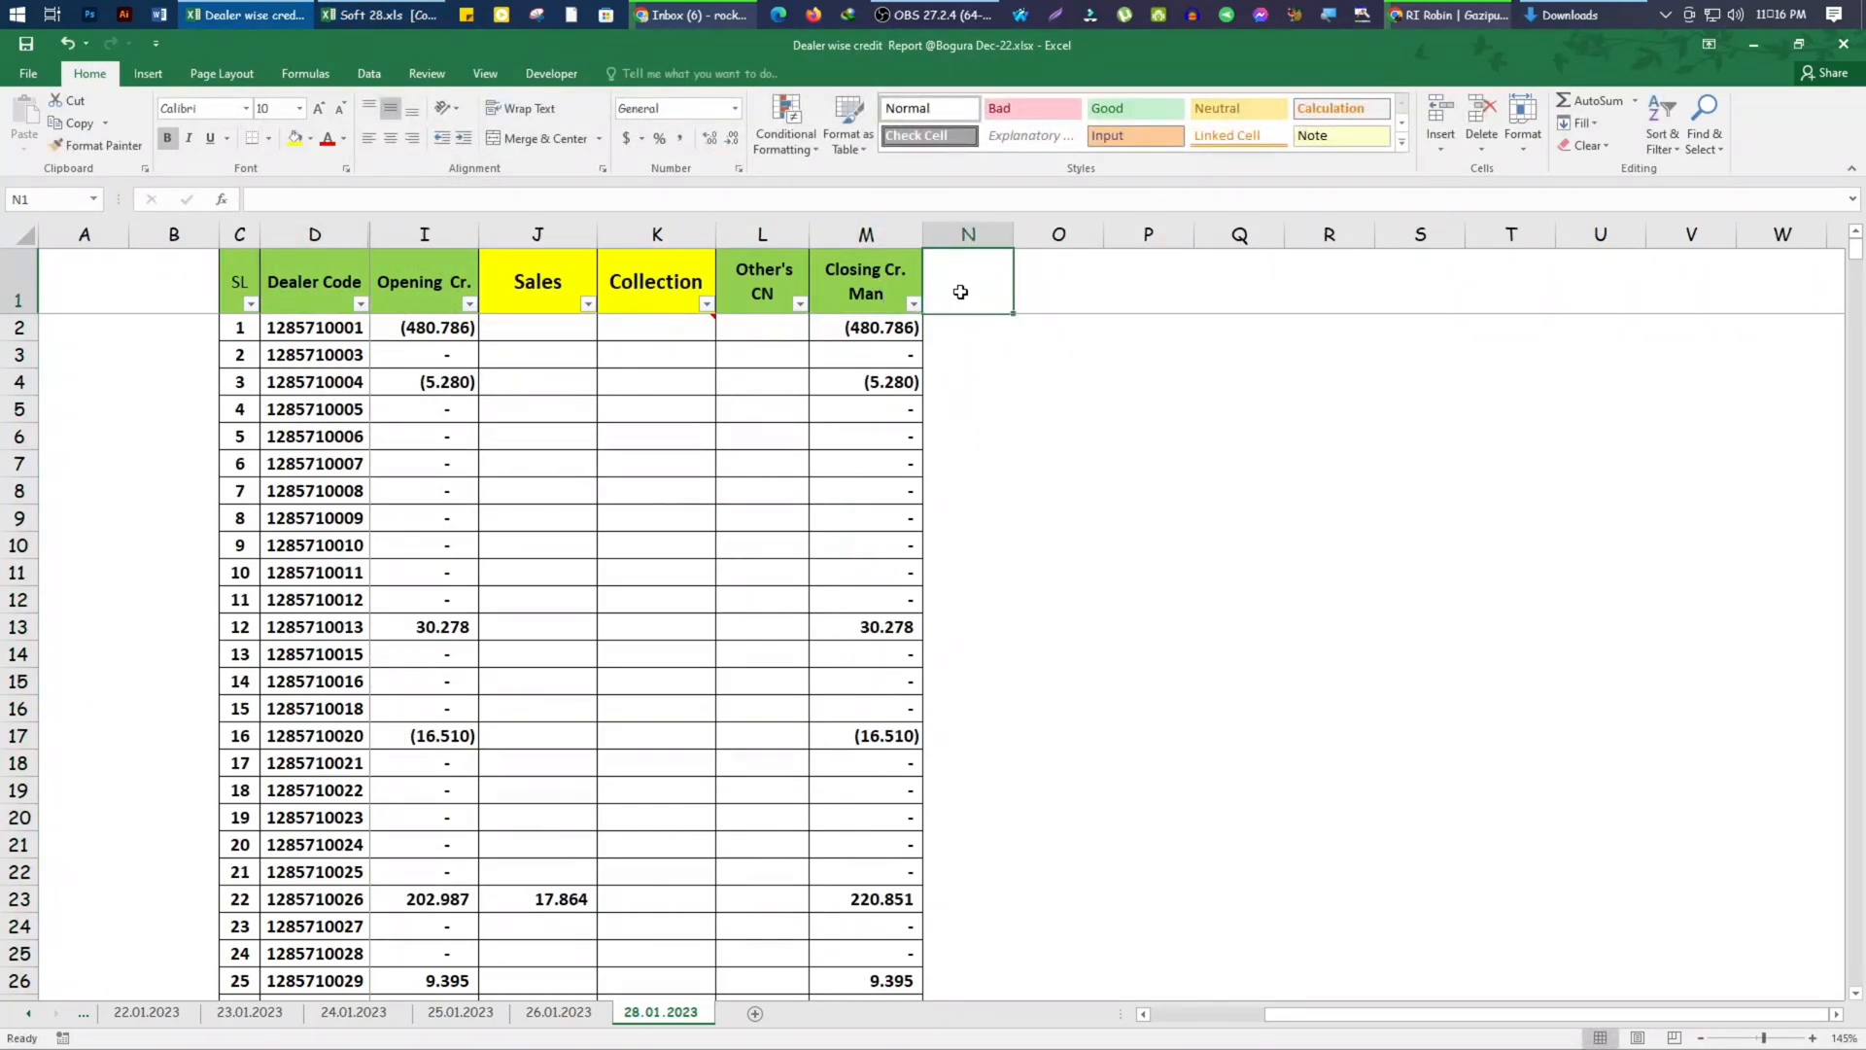
Add the headers "Sofware C" in N1 and "Diff" in O1
text(Sofware)
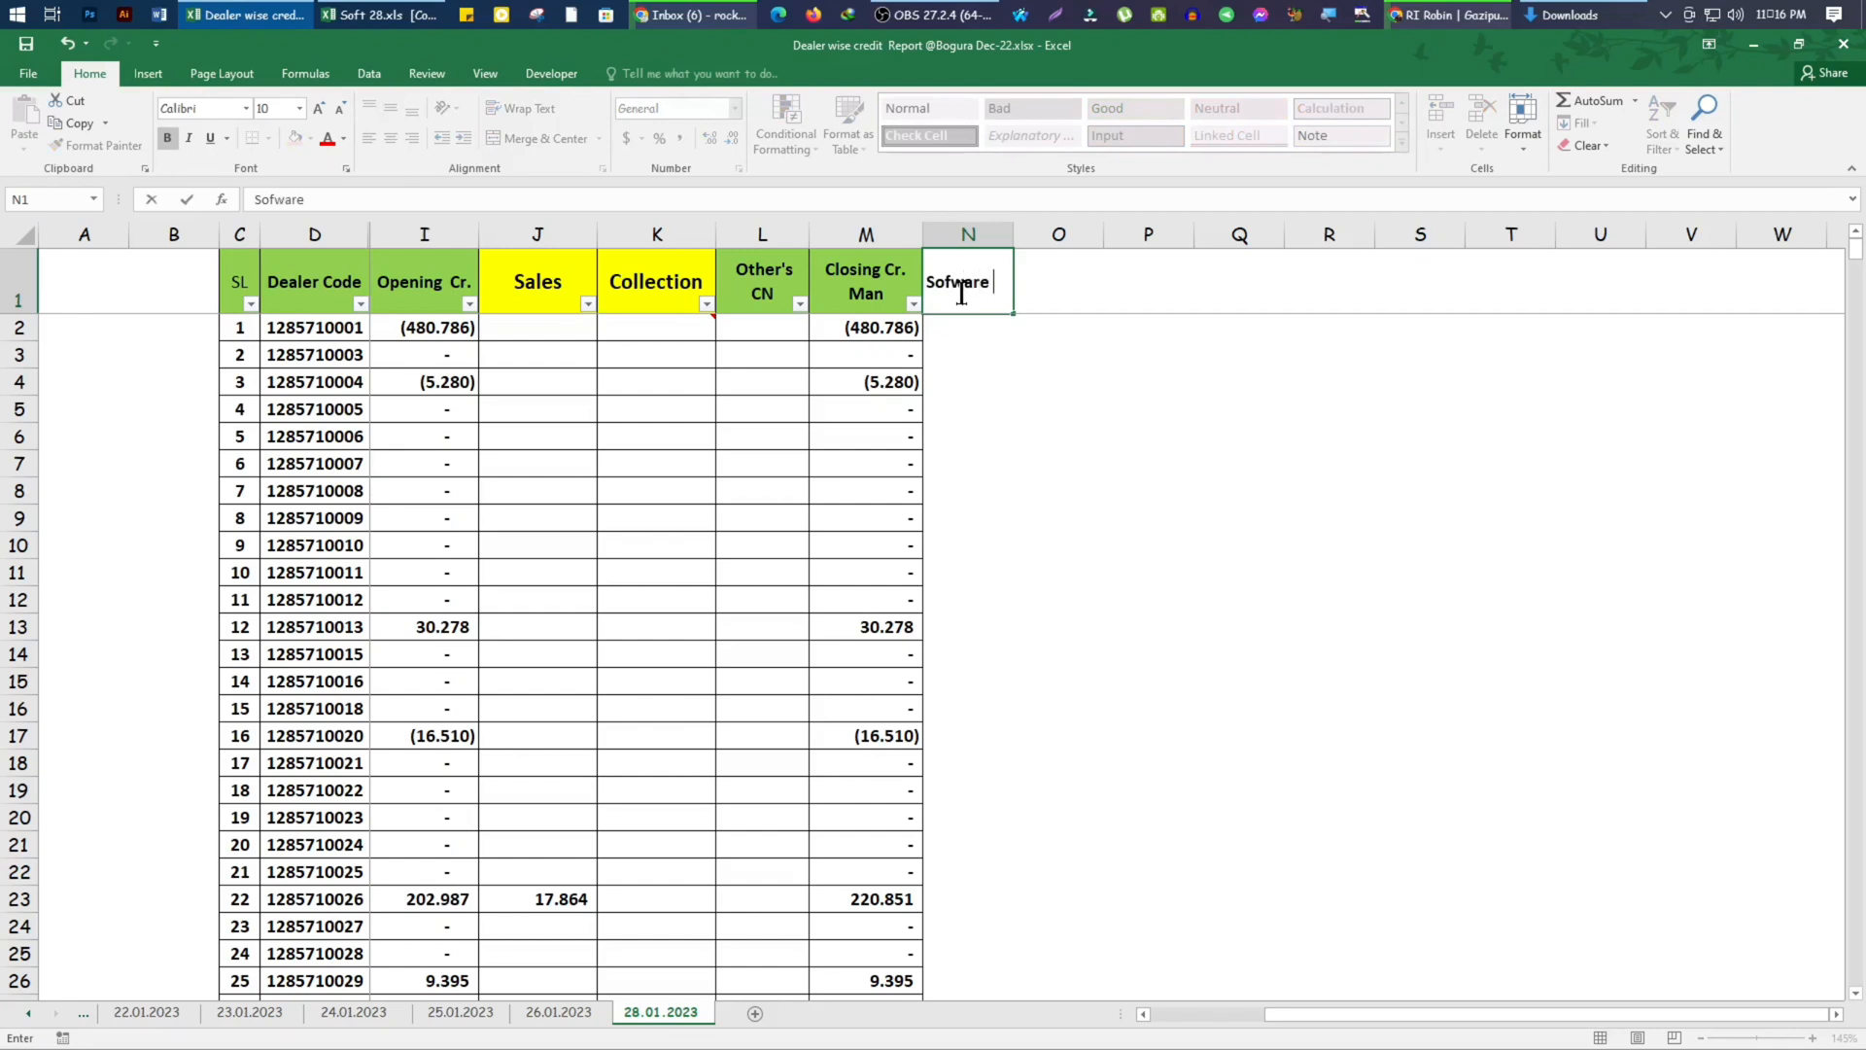
text(C)
key(Tab)
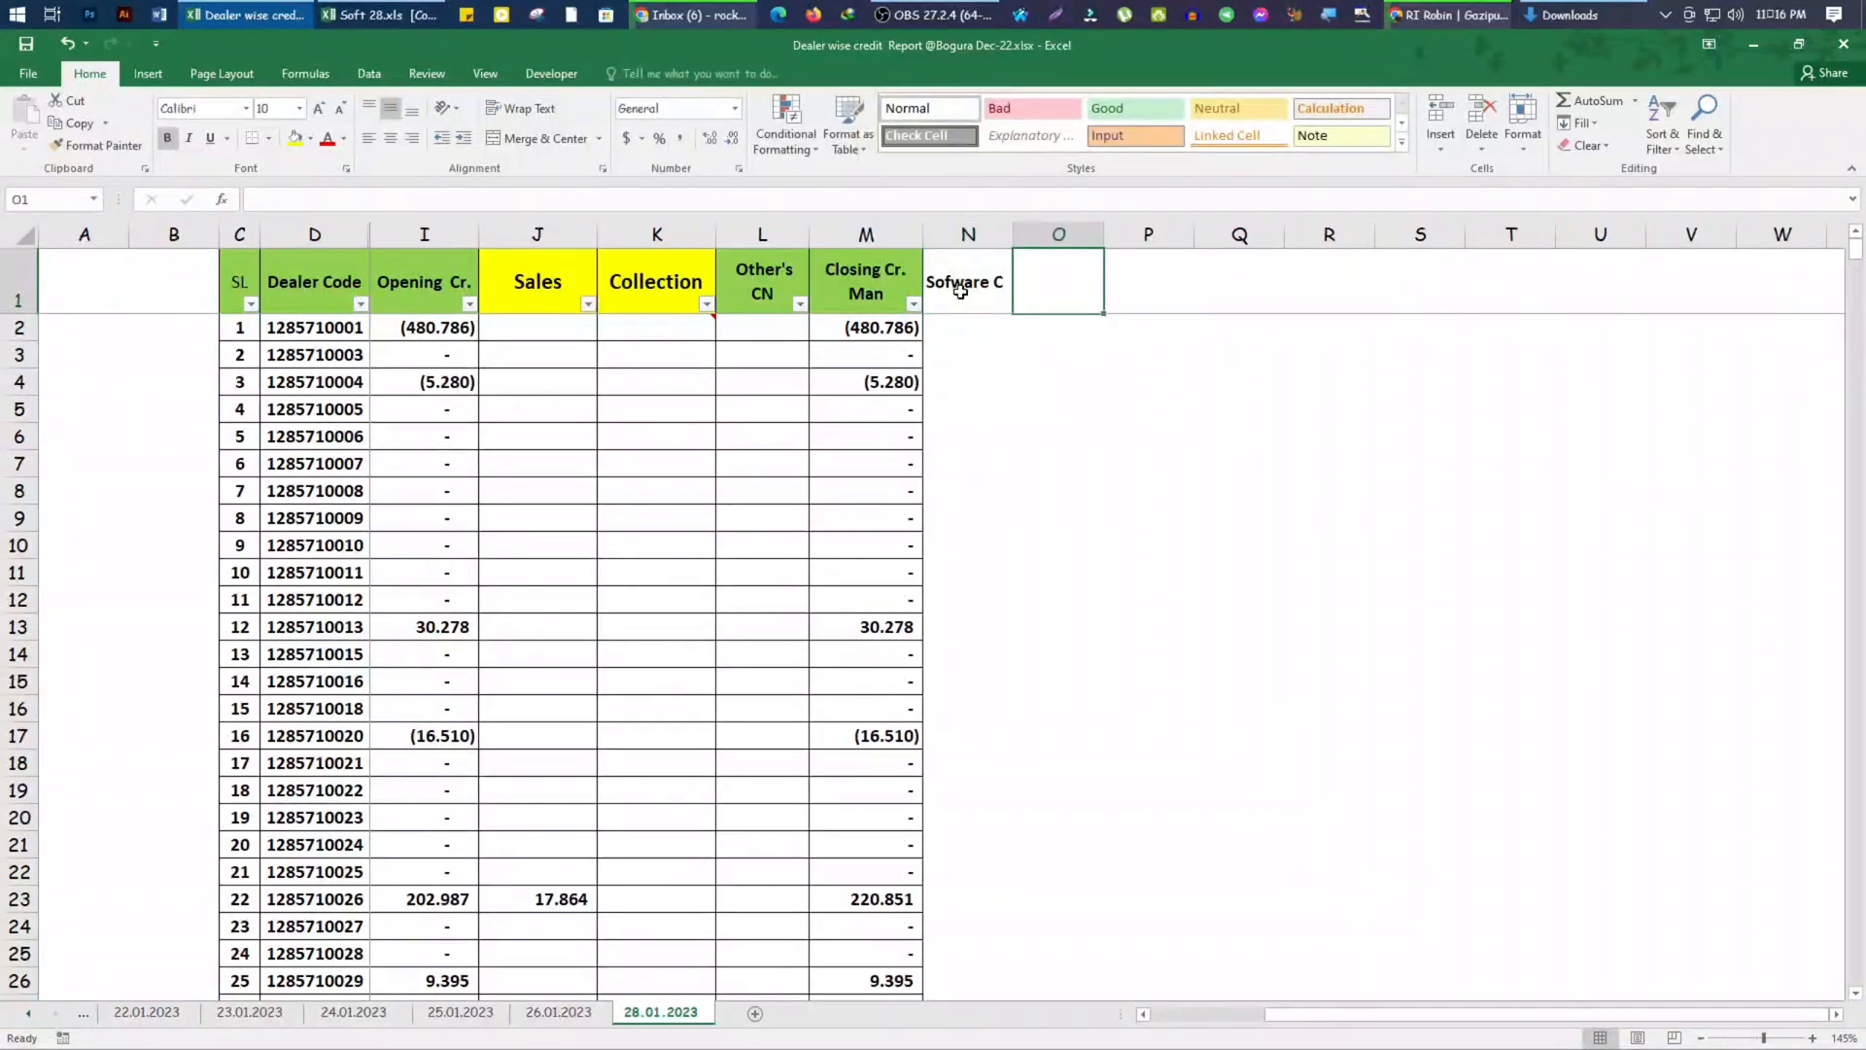
text(Di)
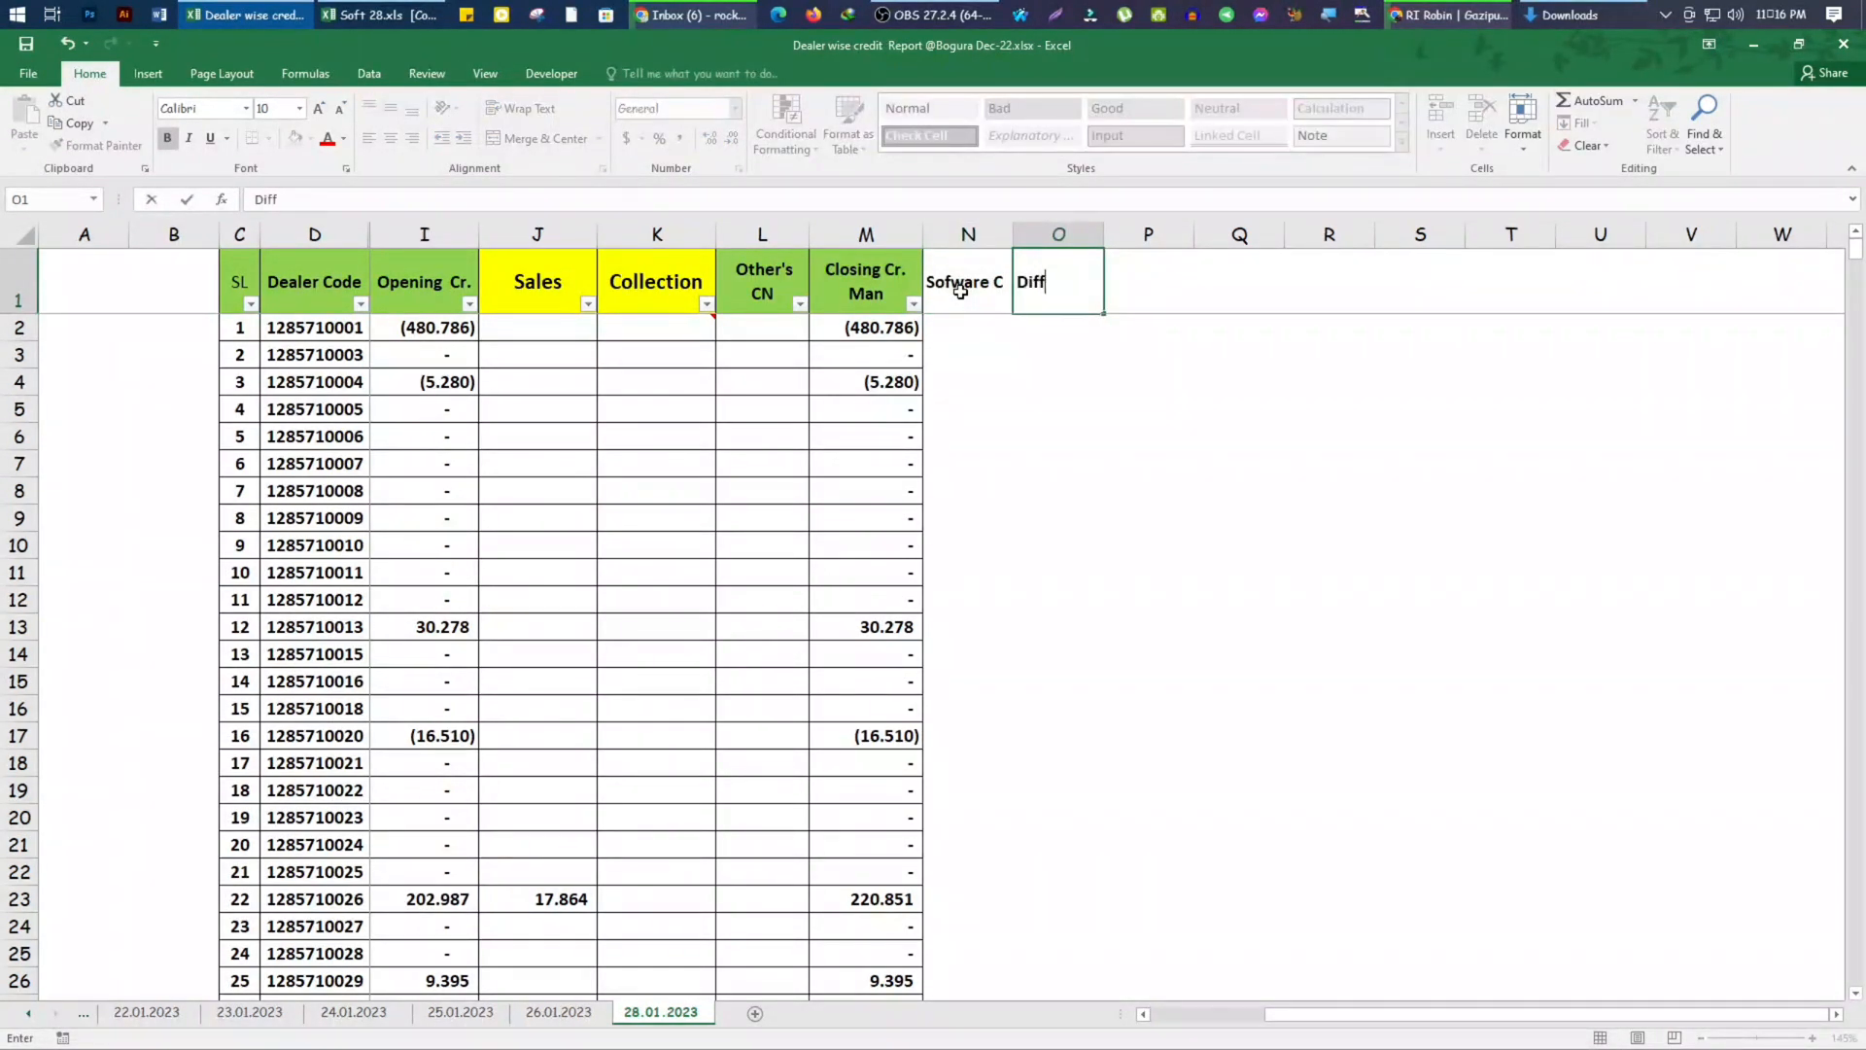
text(ff)
key(Tab)
Apply all borders to columns N and O from the new headers downward
click(961, 292)
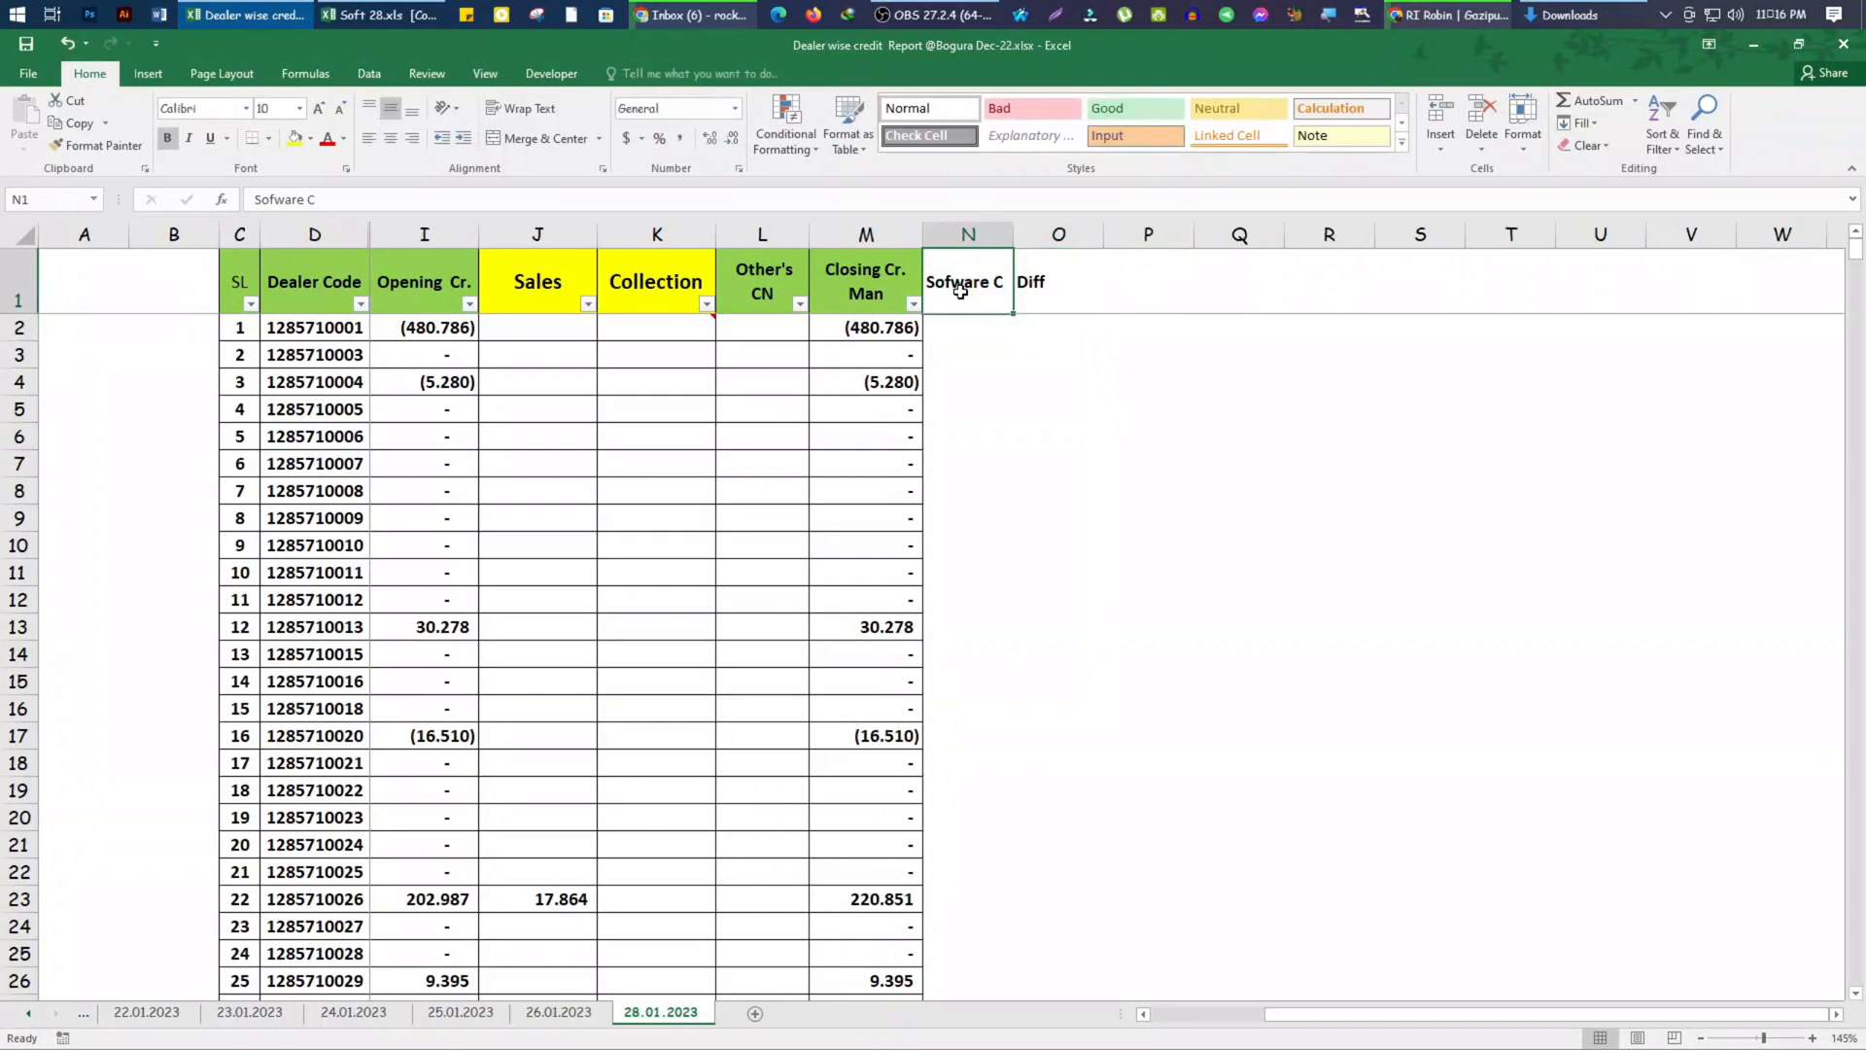
key(shift+Right)
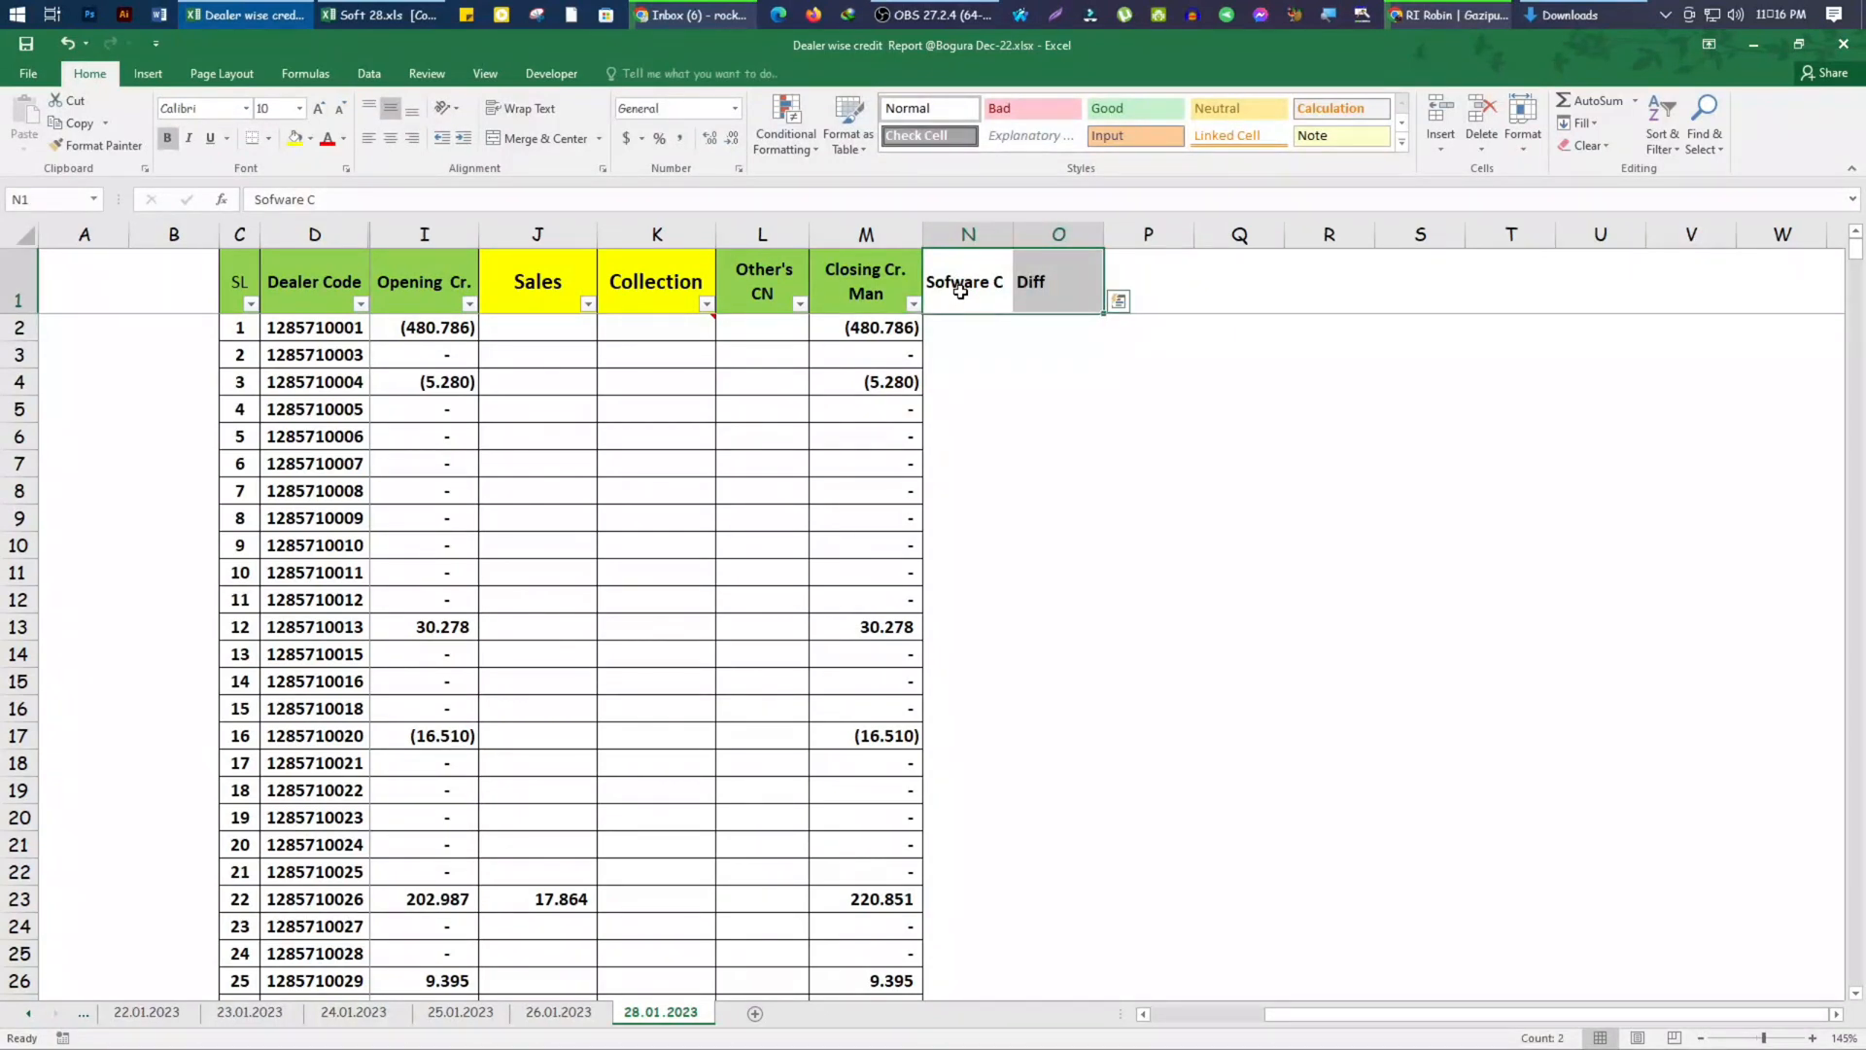
key(ctrl+shift+Down)
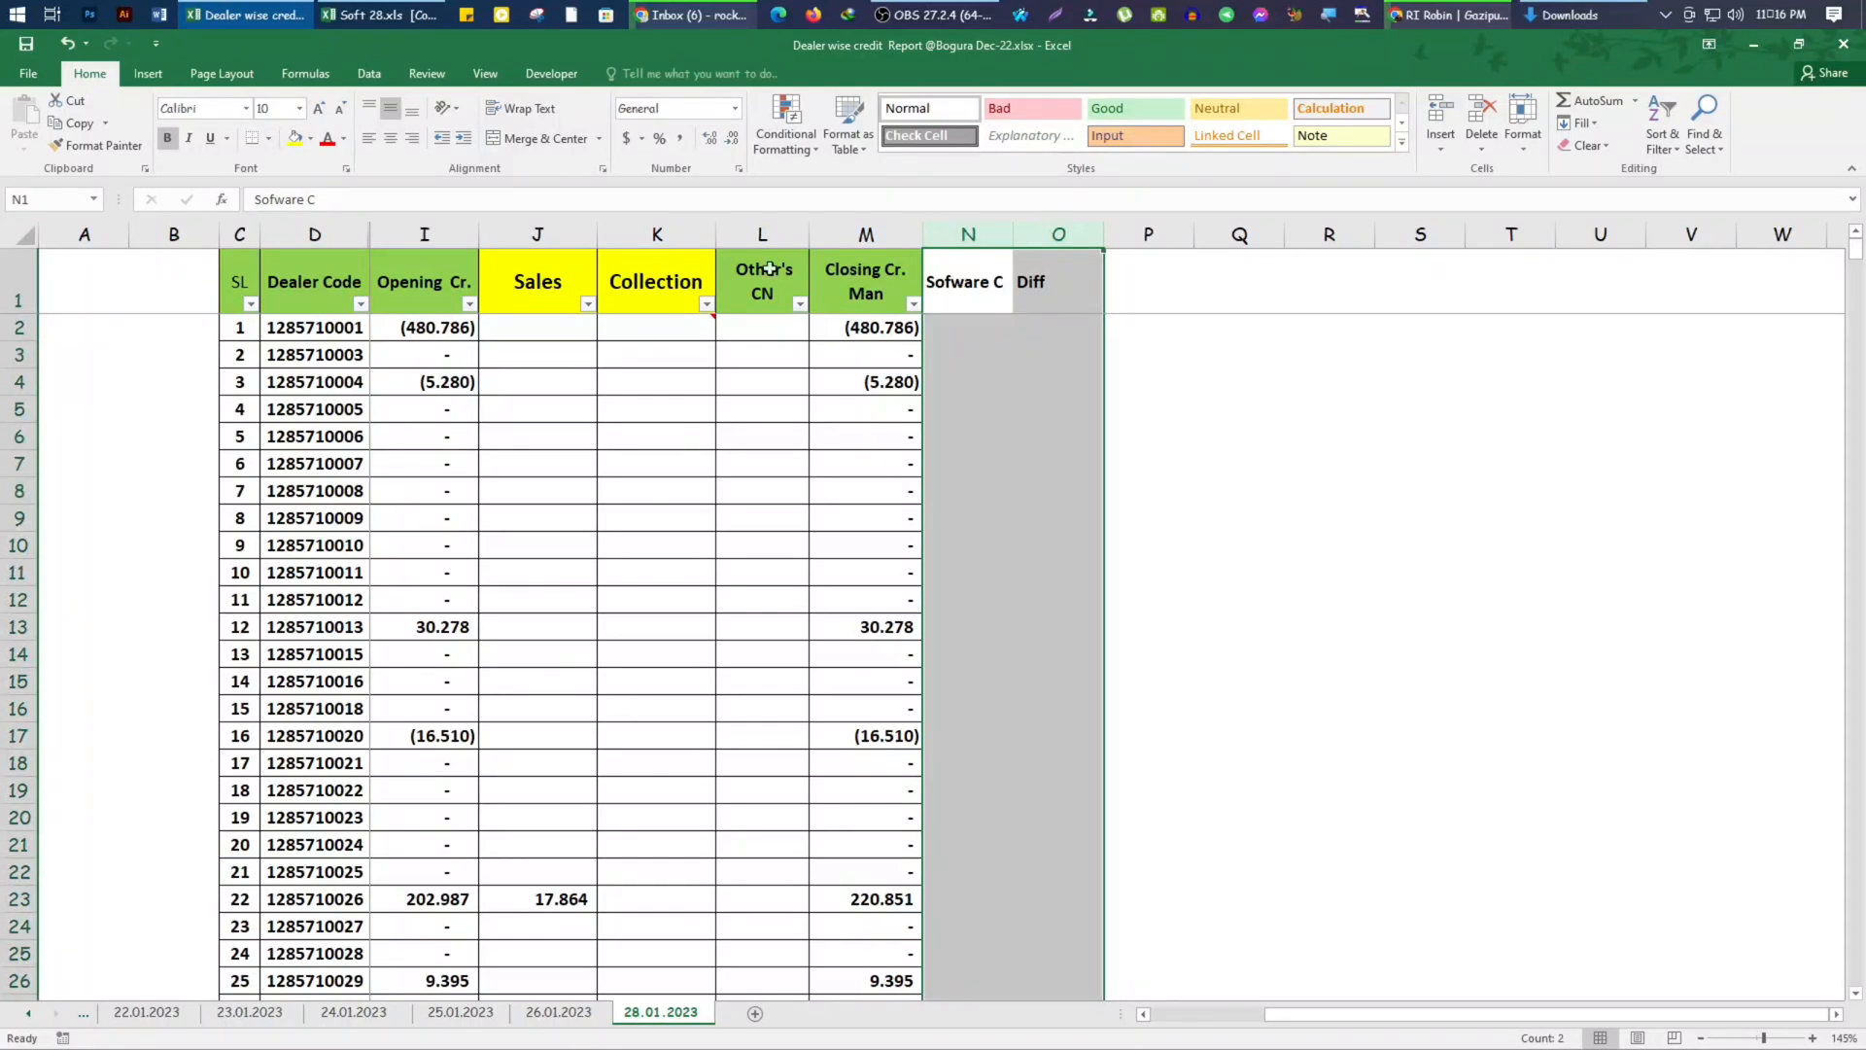
click(269, 138)
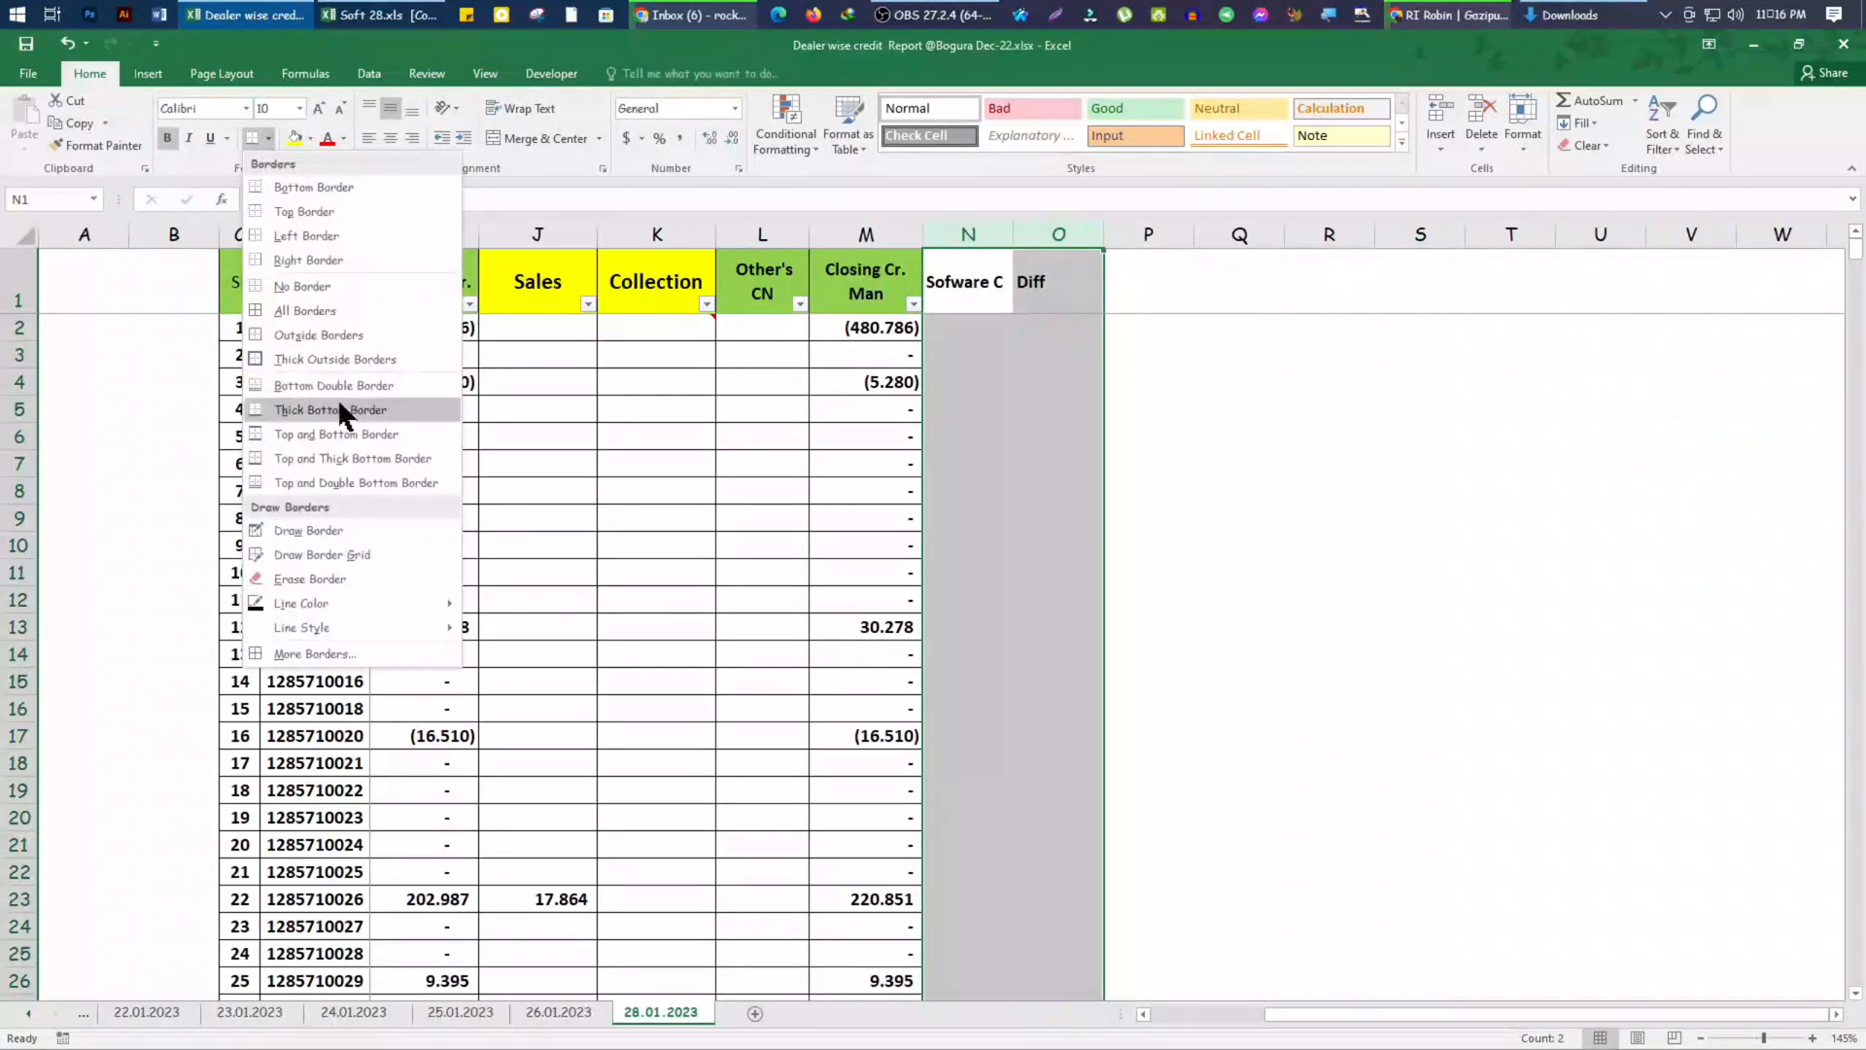
click(291, 307)
click(1236, 491)
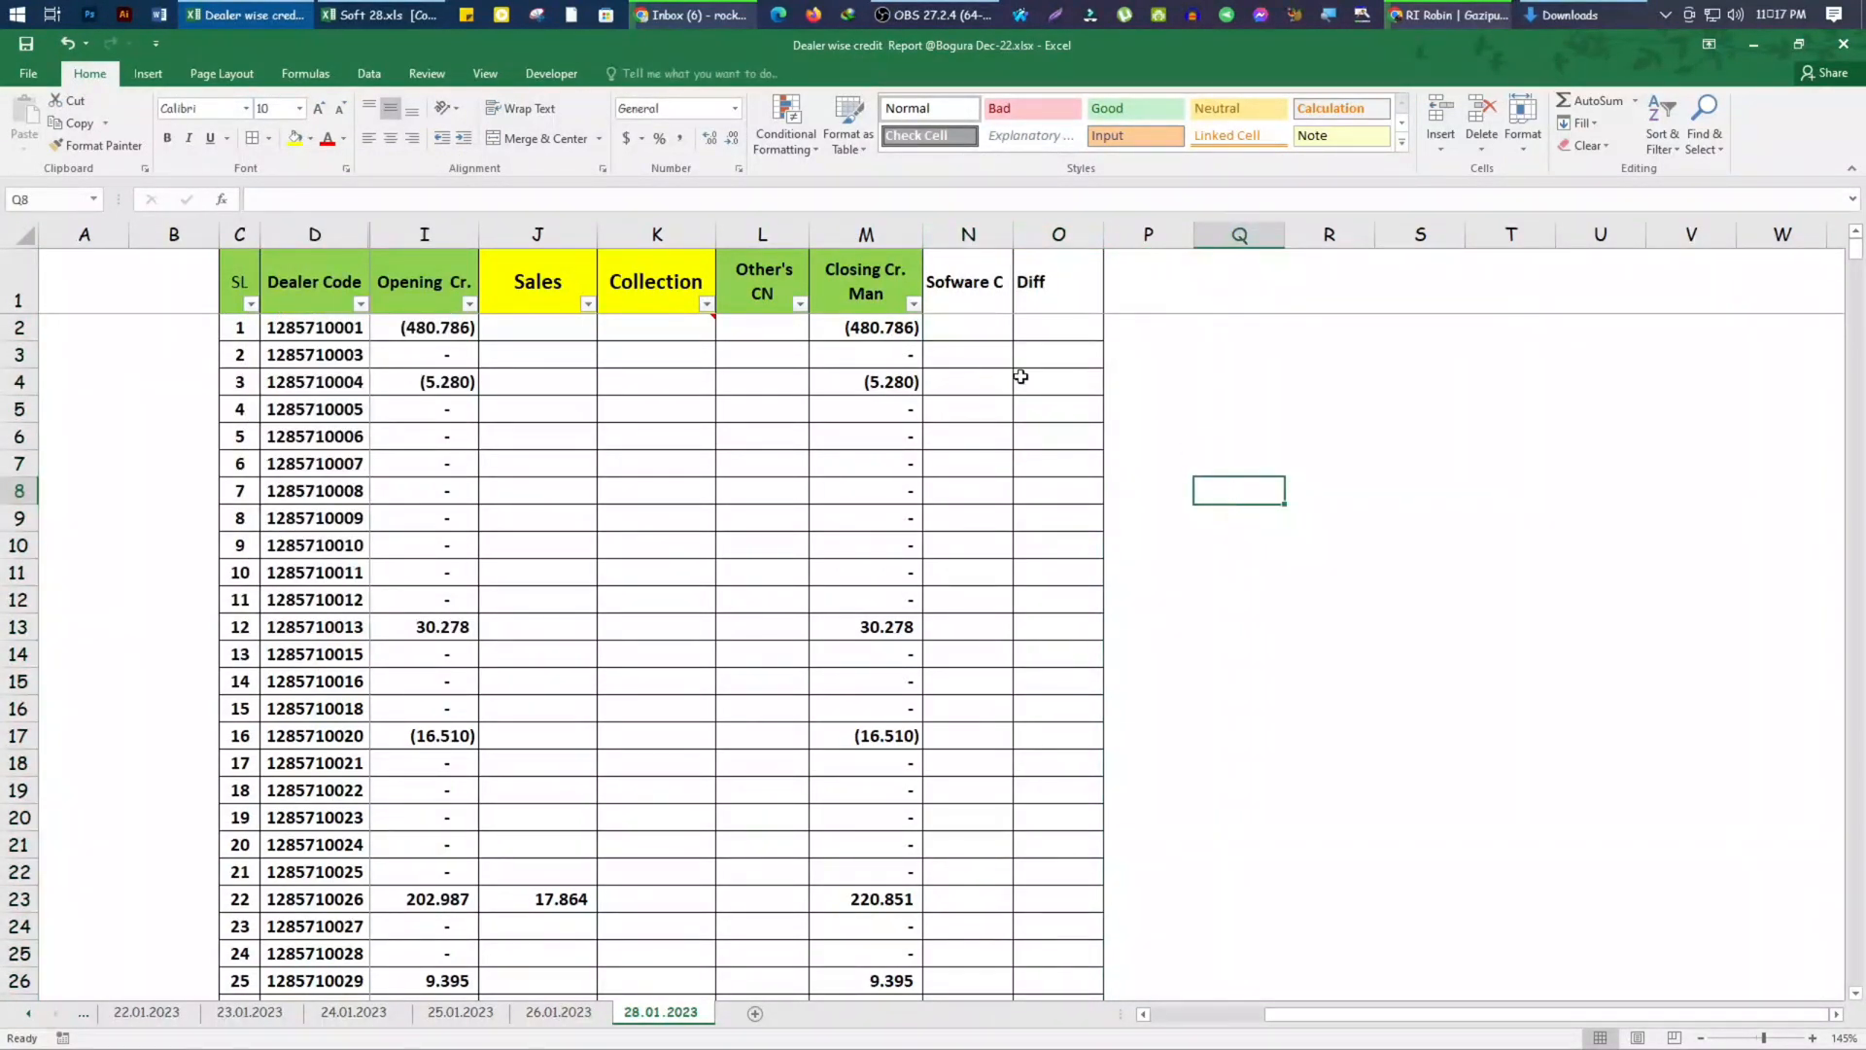
Select N2, save the dealer wise credit report and minimize it
click(967, 330)
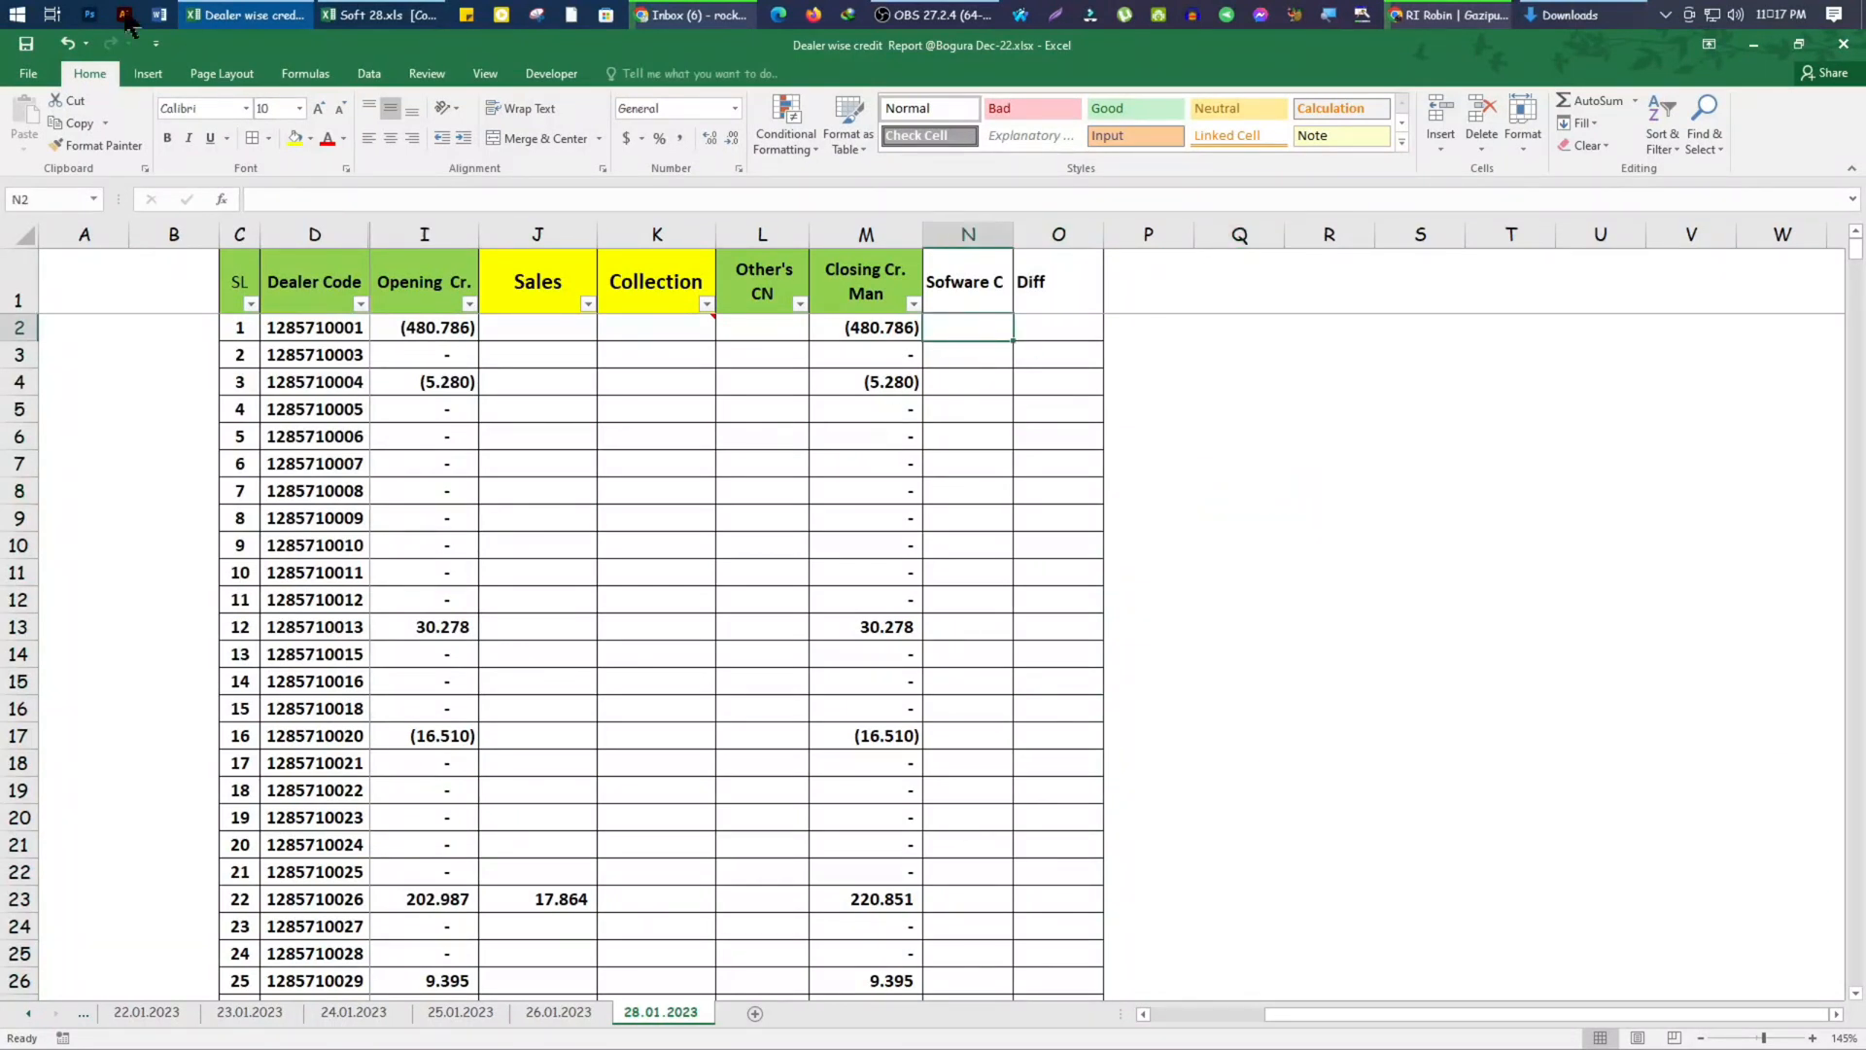
click(26, 43)
click(1753, 44)
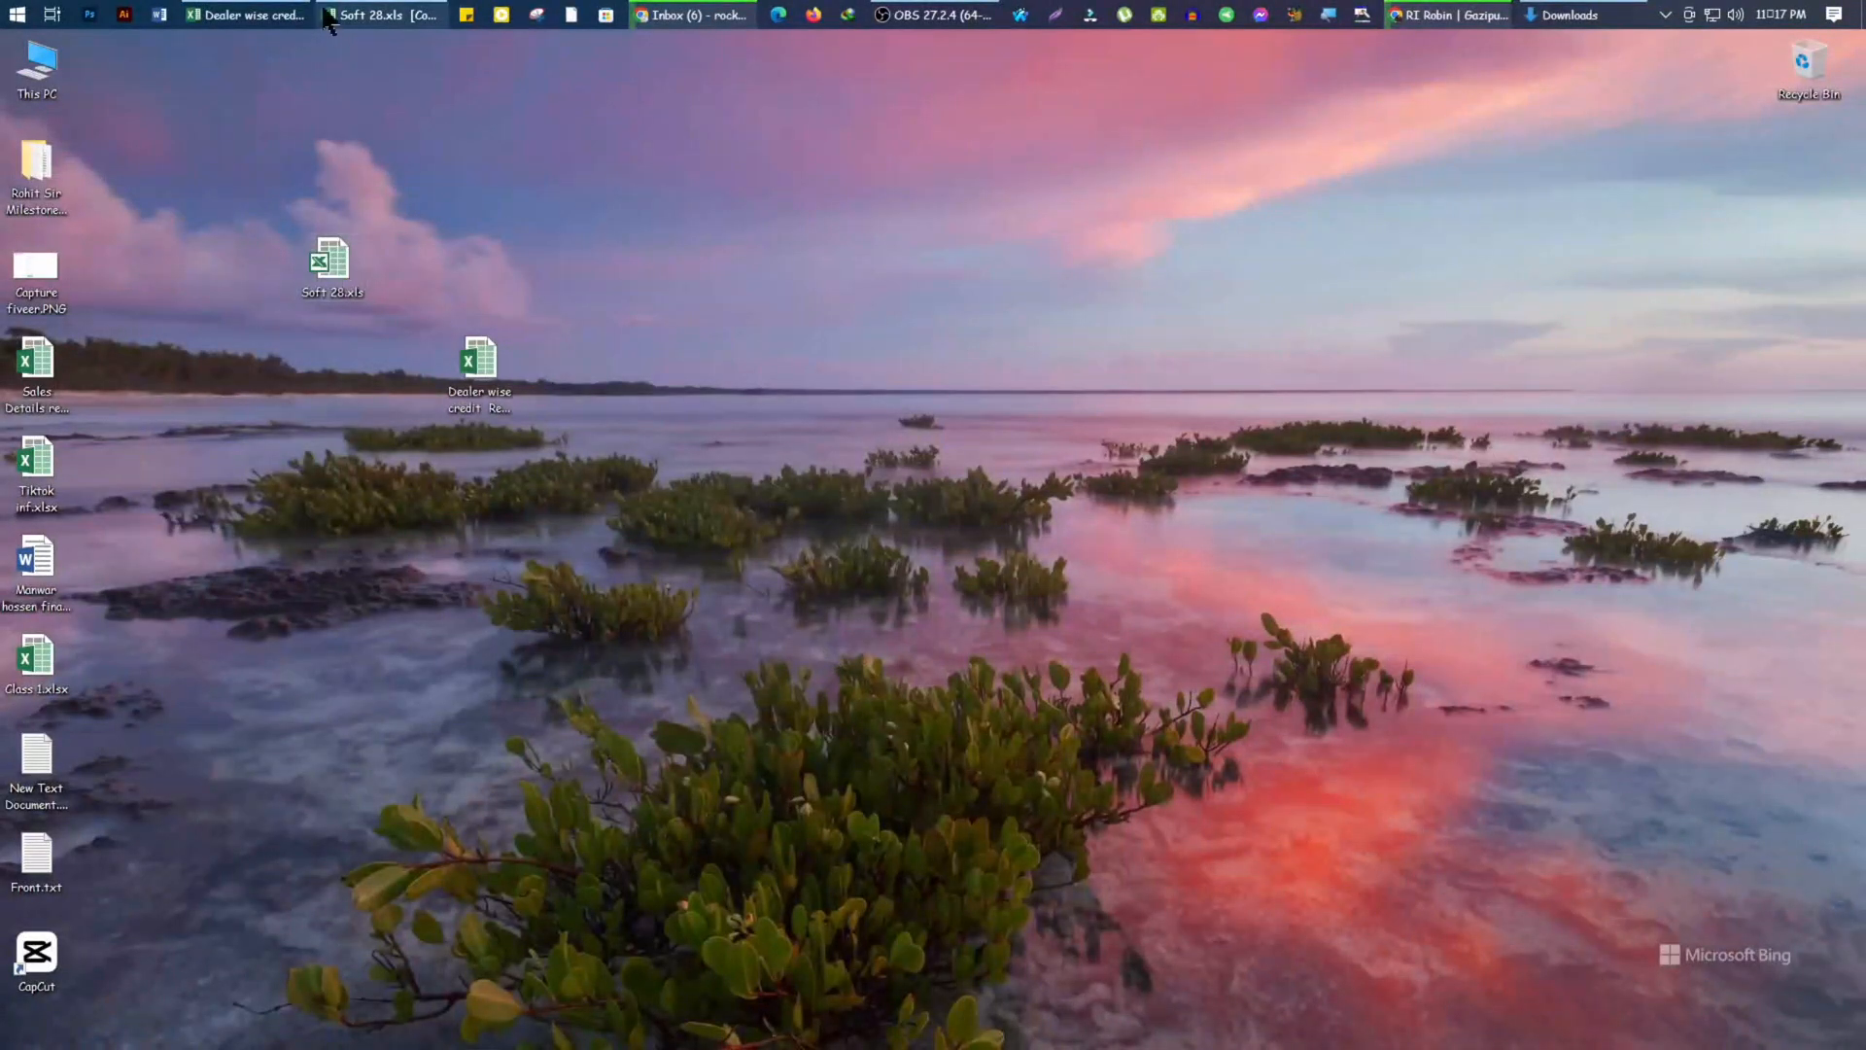
Switch to the Soft 28.xls workbook and autofit the widths of columns A to H
click(389, 15)
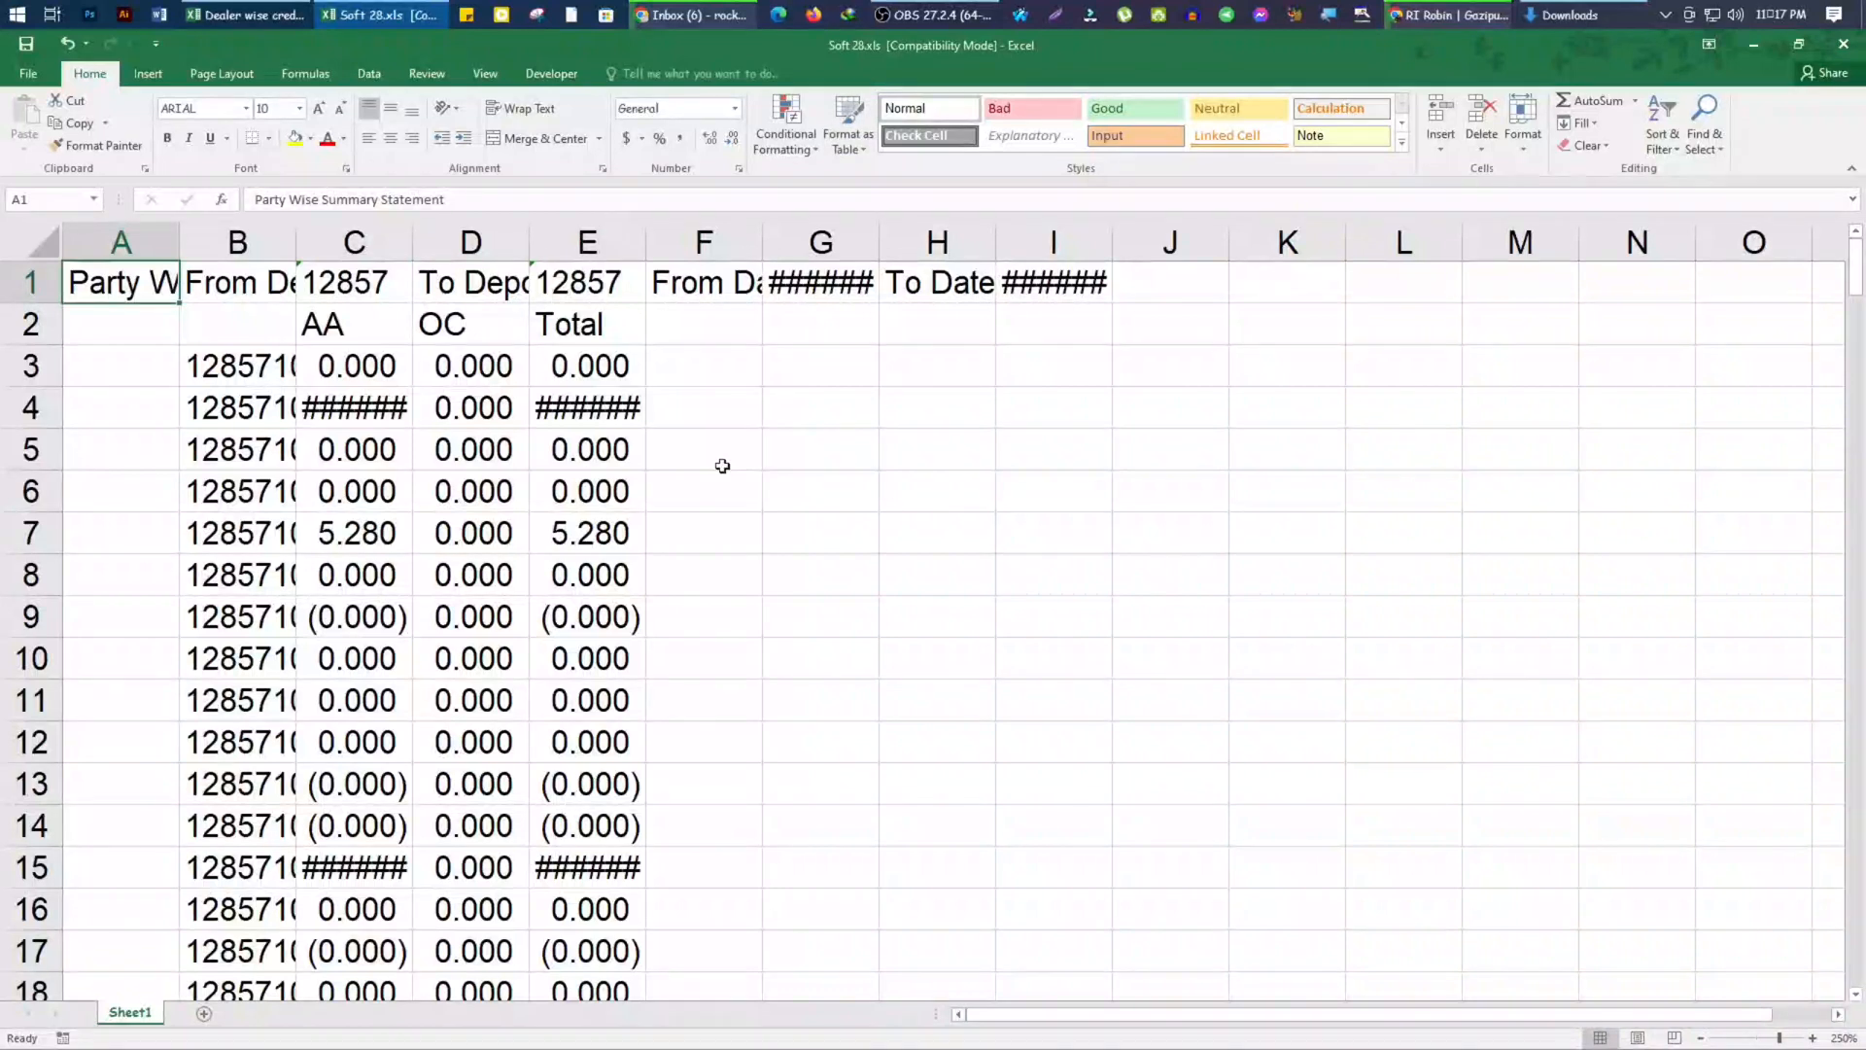
drag(122, 241, 935, 168)
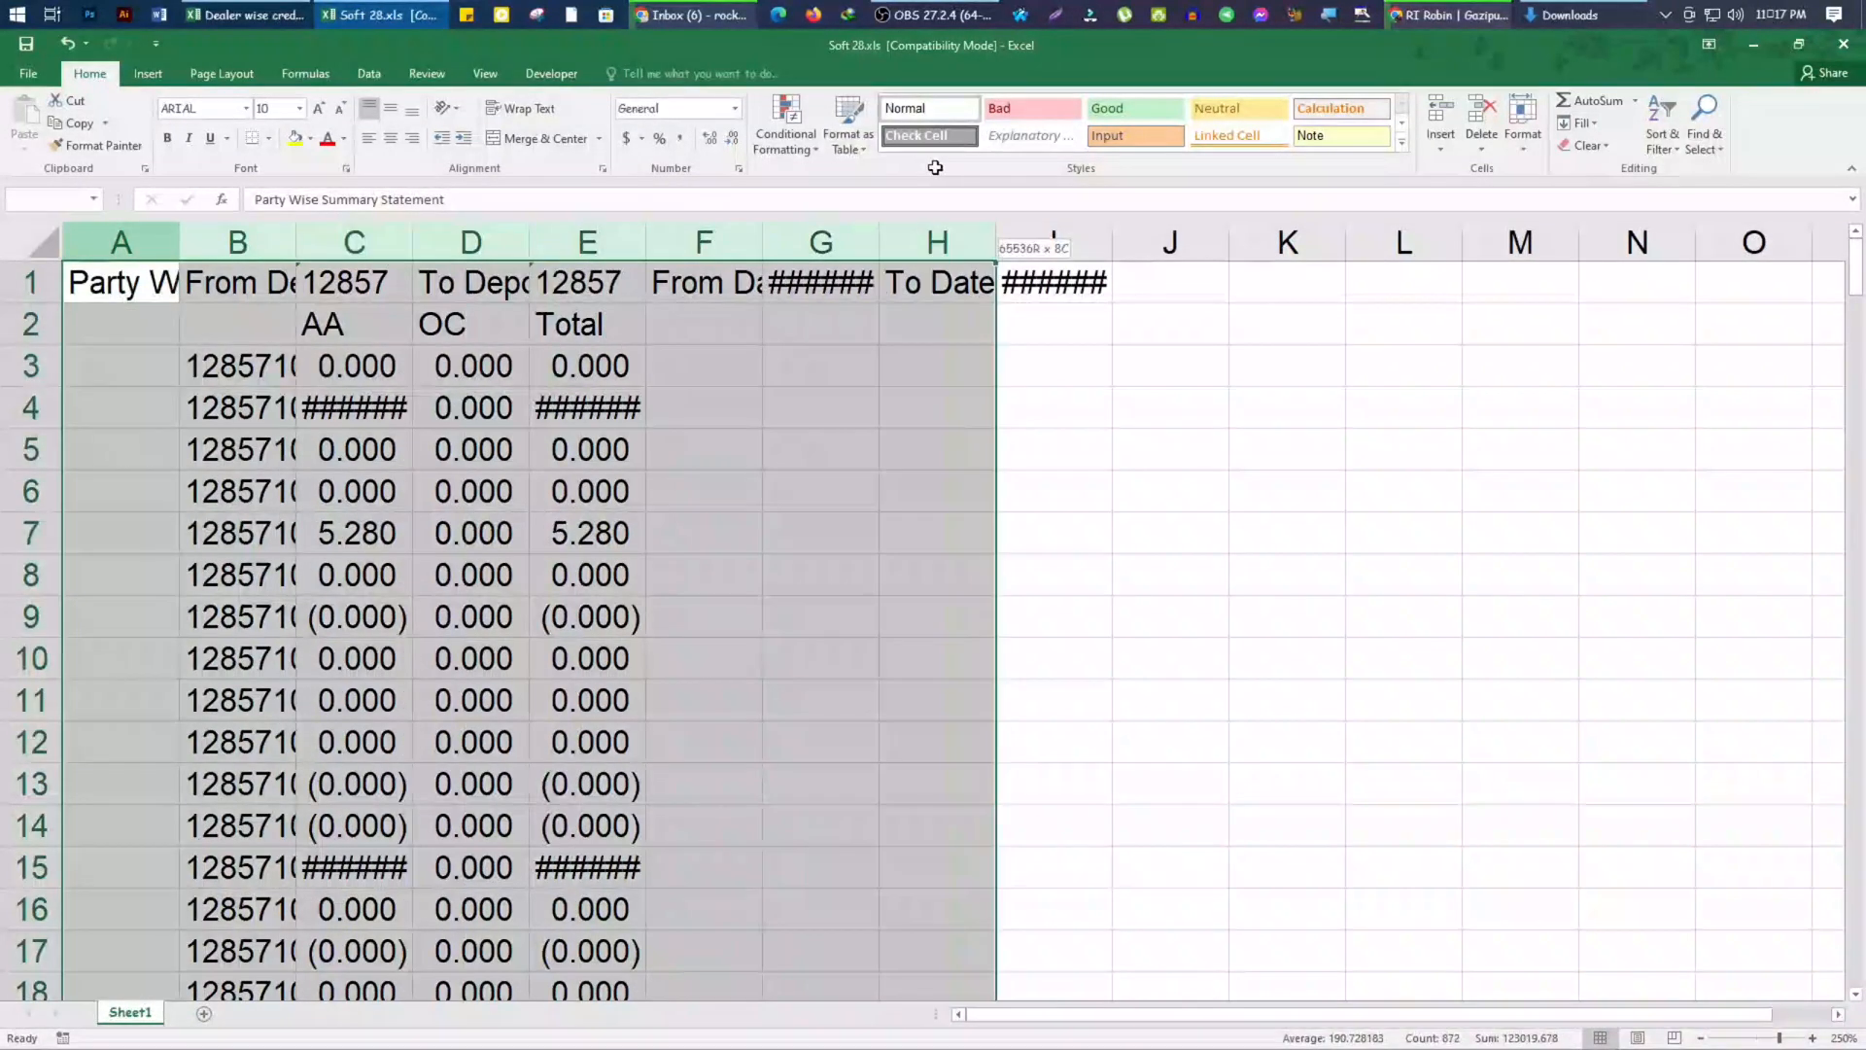
double_click(995, 242)
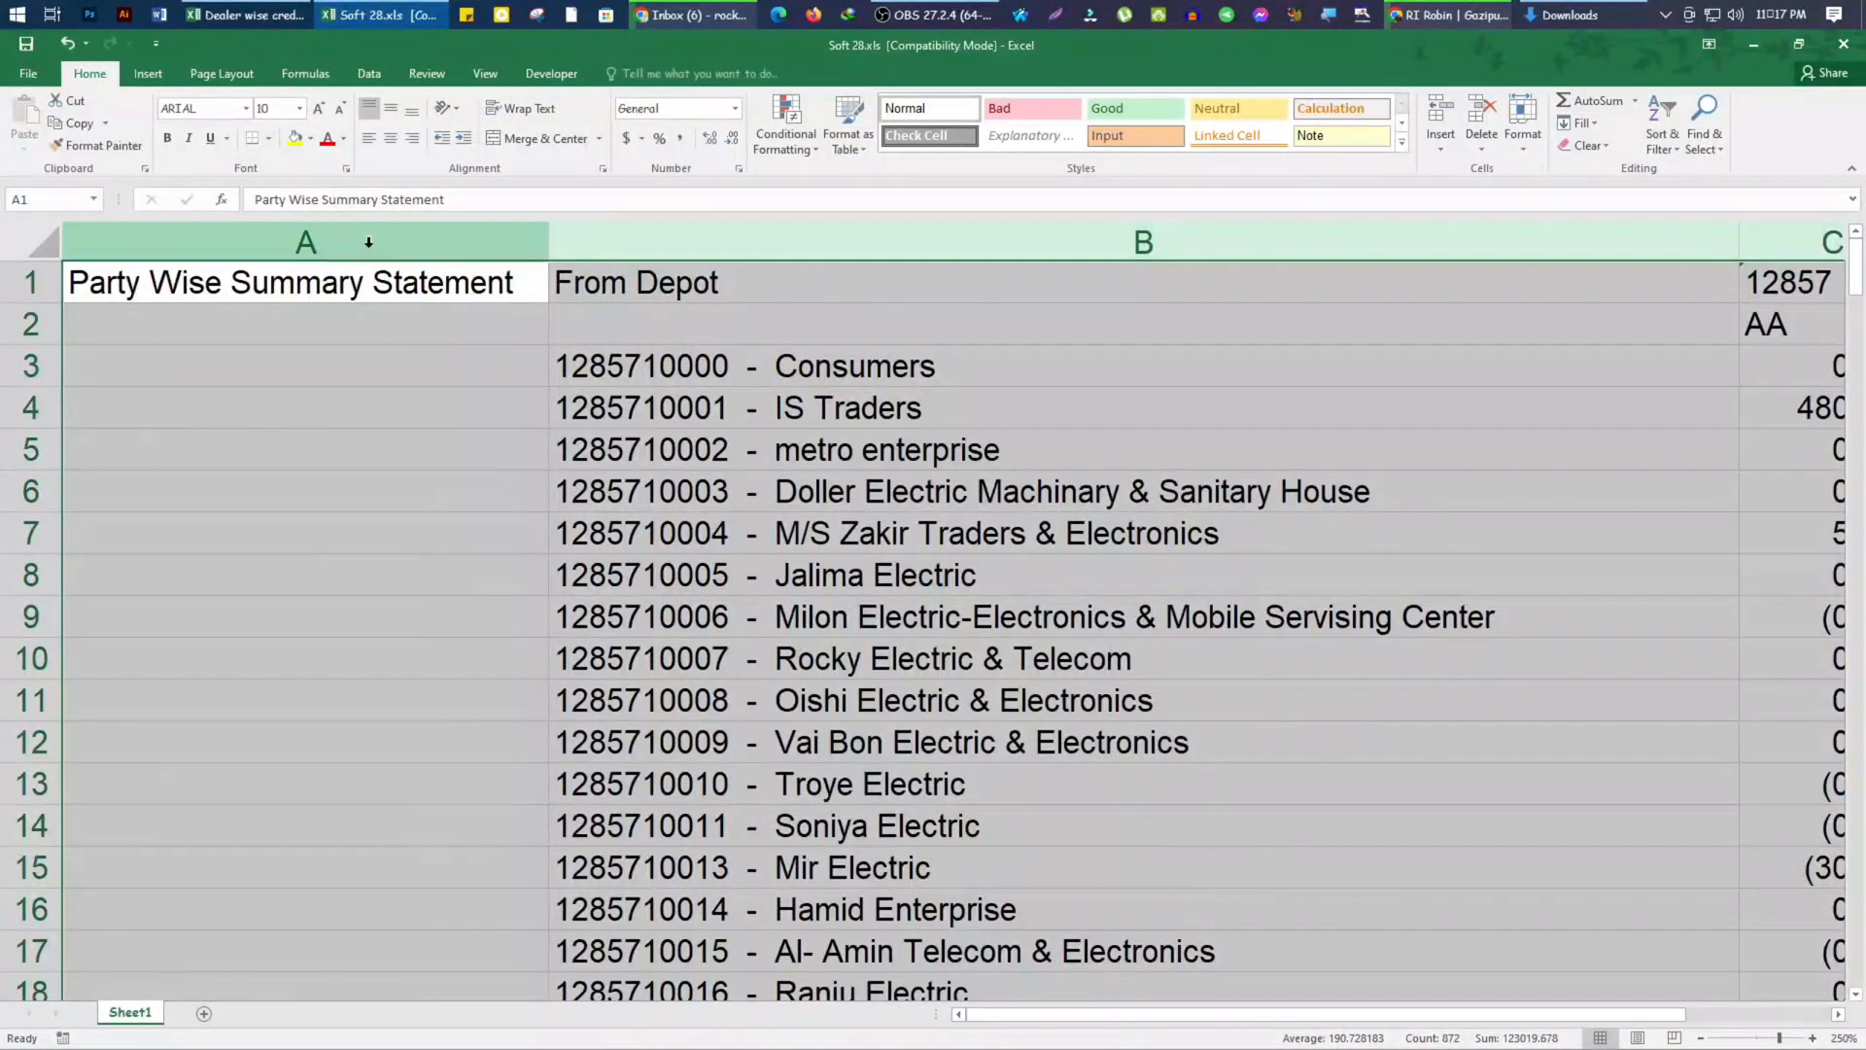
ctrl+scroll(368, 242, down, 5)
Delete the Party Wise Summary Statement column and the AA and OC columns
click(331, 238)
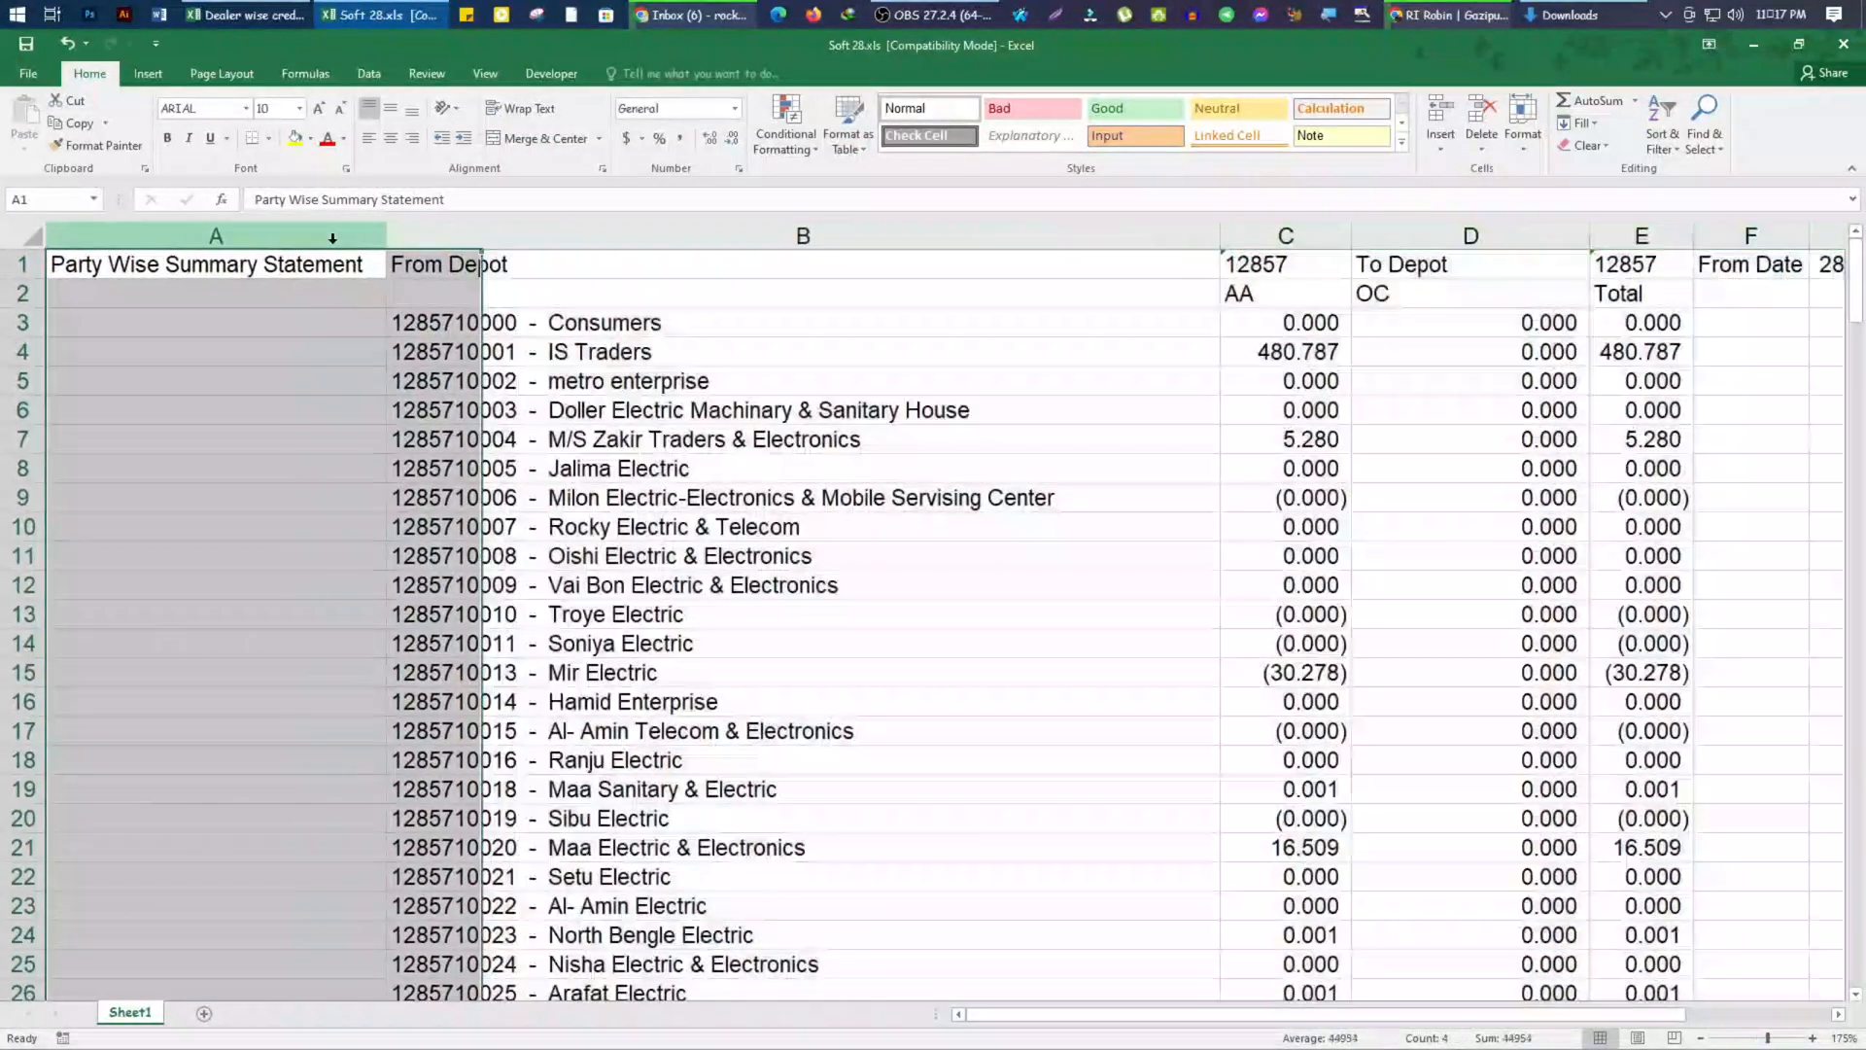
click(1483, 107)
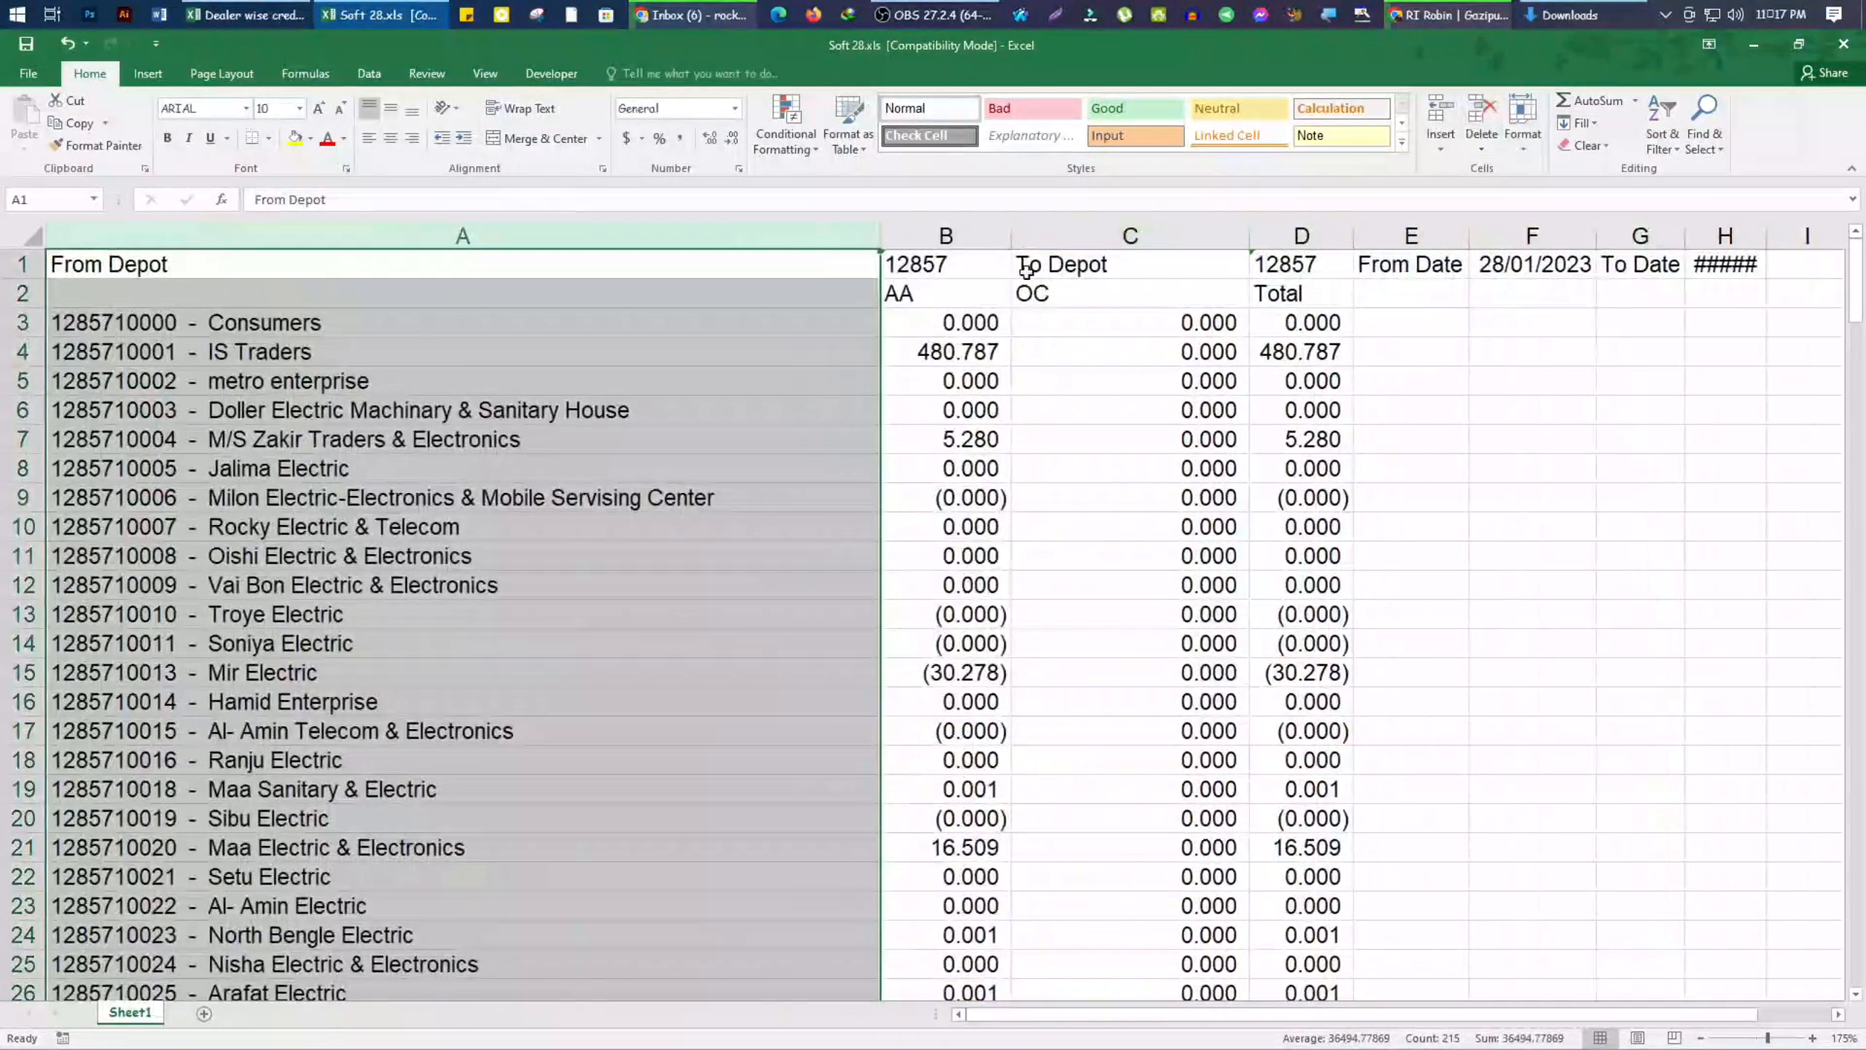
click(974, 237)
drag(1038, 239, 1211, 193)
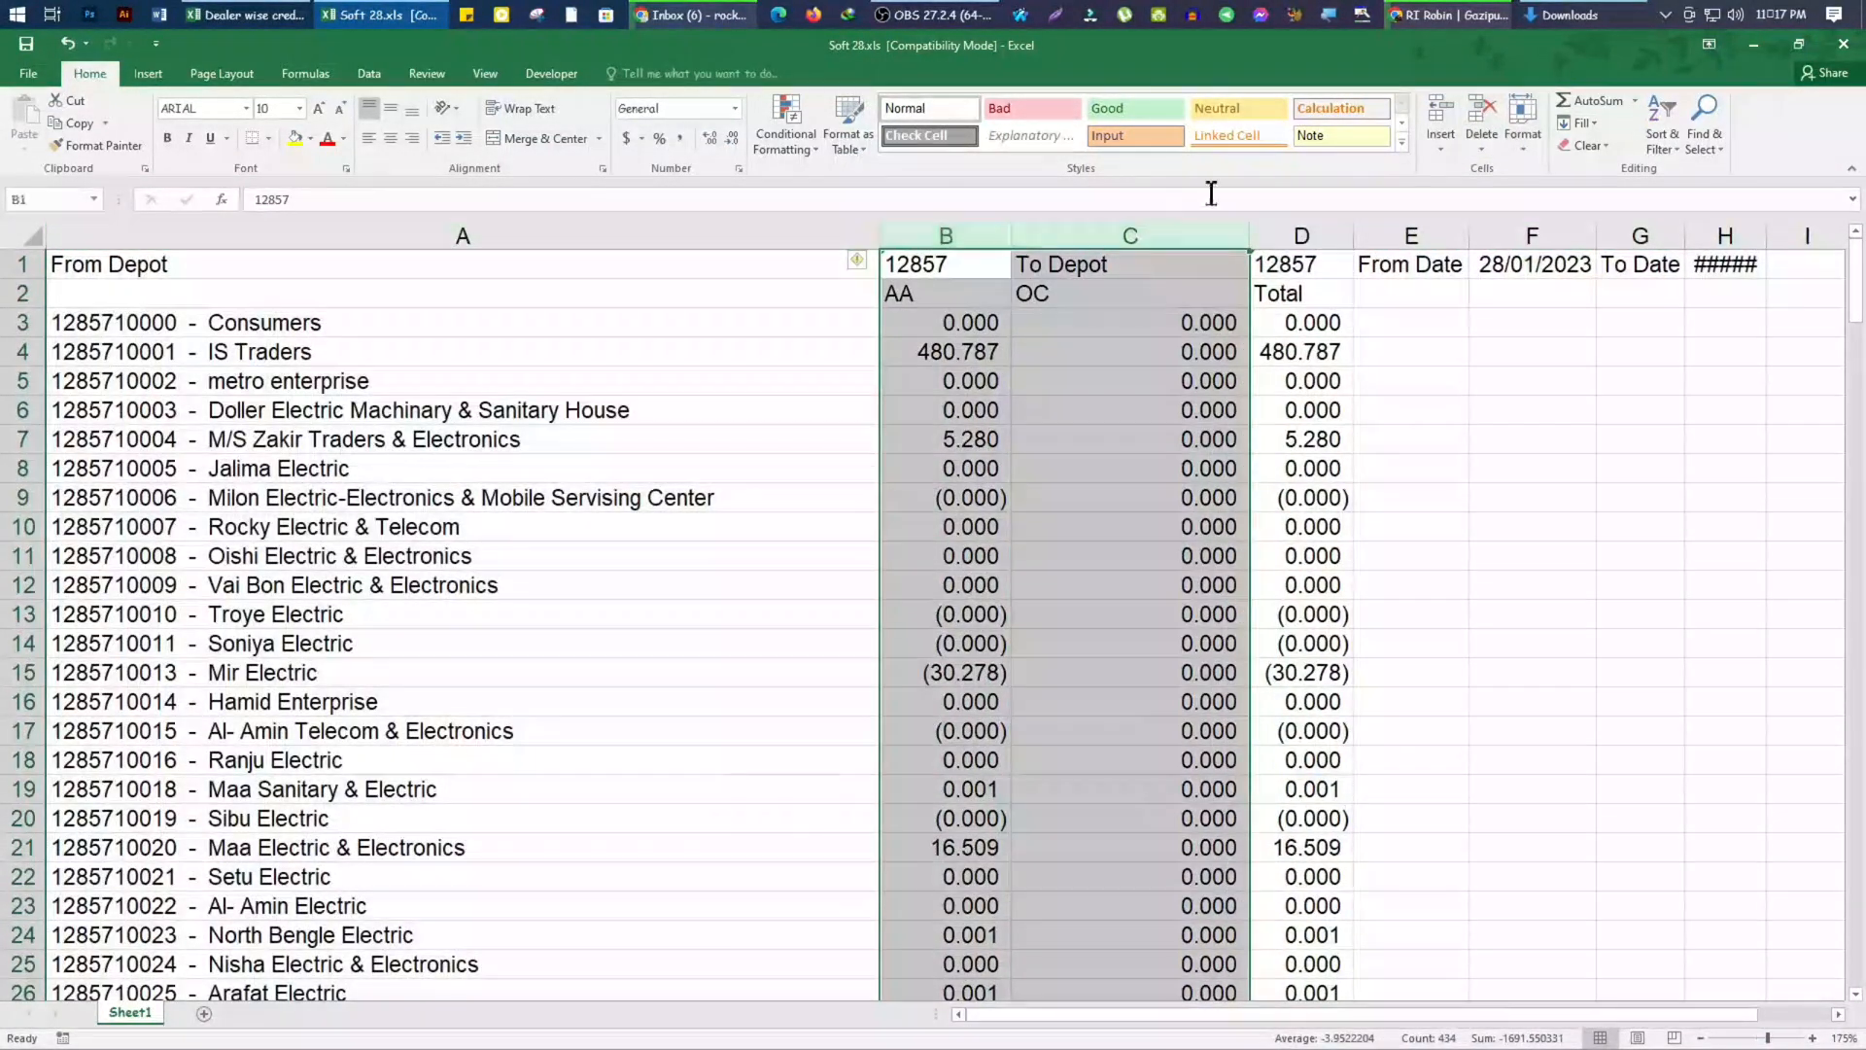
click(1480, 107)
click(1433, 406)
Delete the date columns and other columns after the Total column
drag(1049, 236, 1857, 237)
click(1486, 107)
click(1483, 442)
drag(1449, 1019, 886, 1021)
click(198, 243)
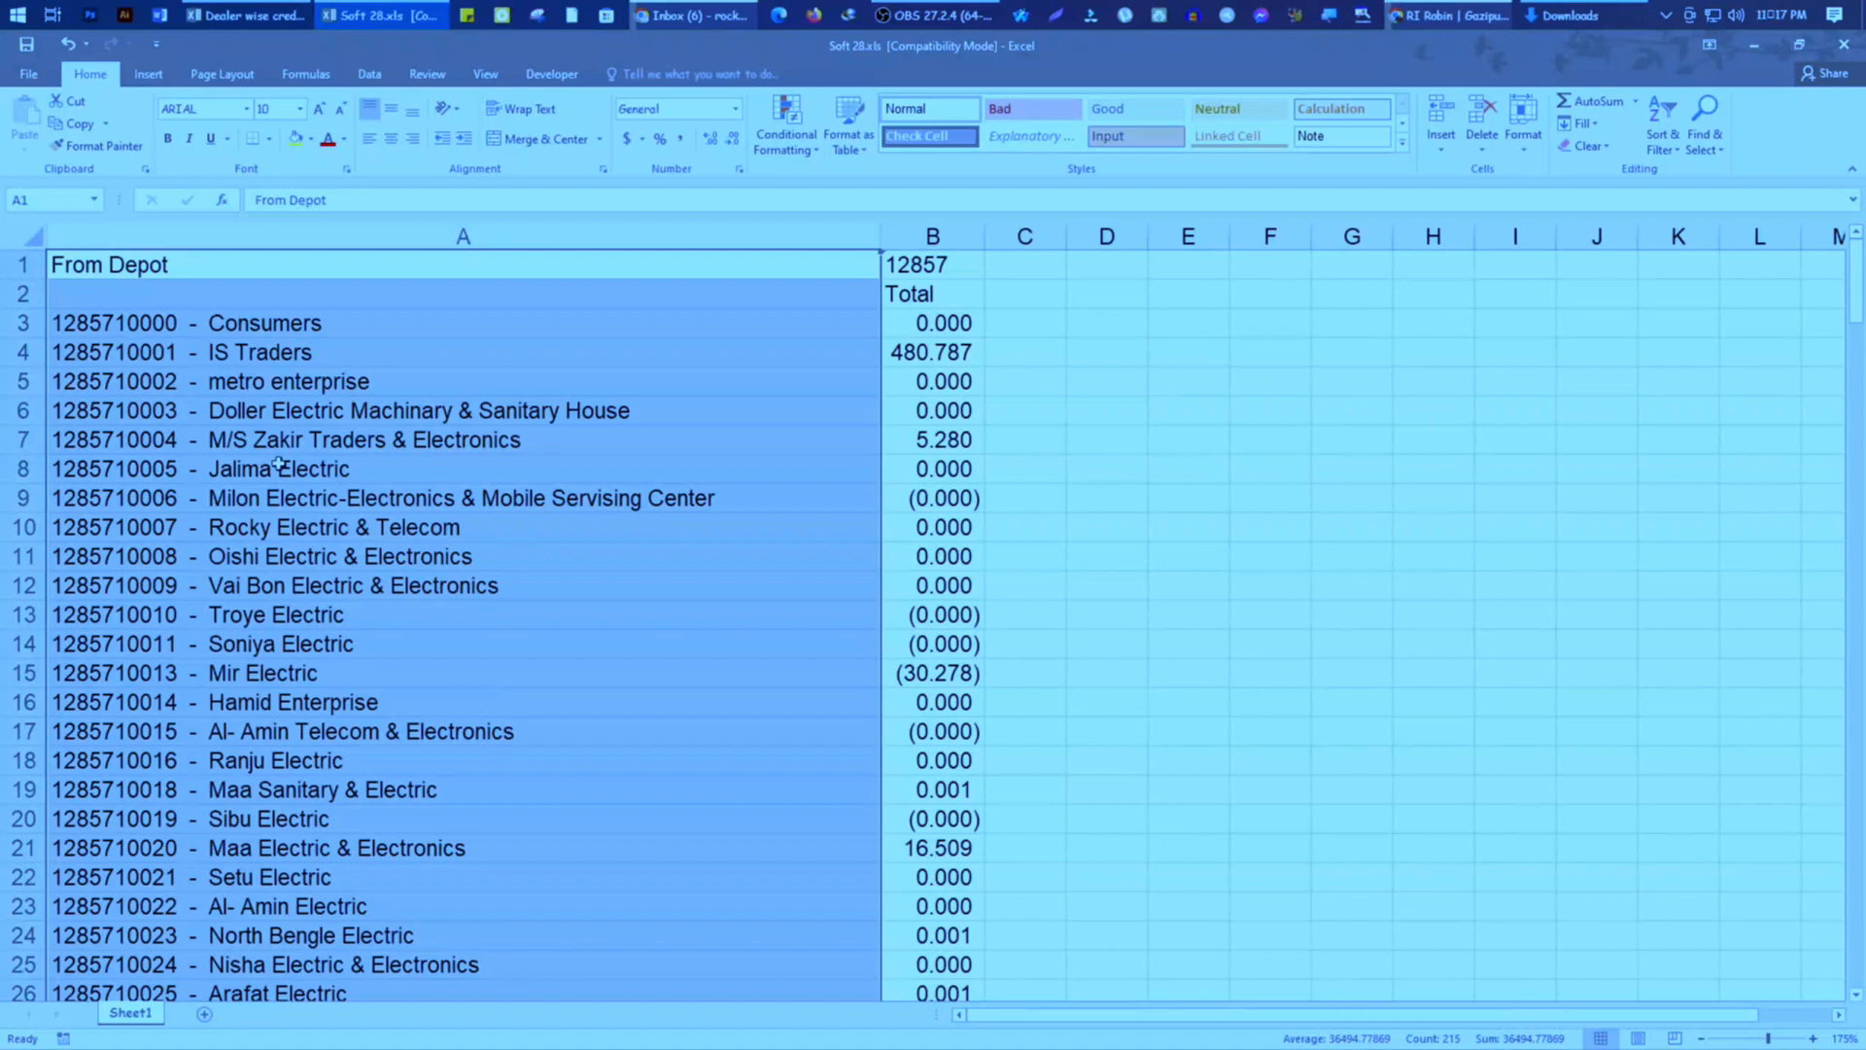
click(1100, 519)
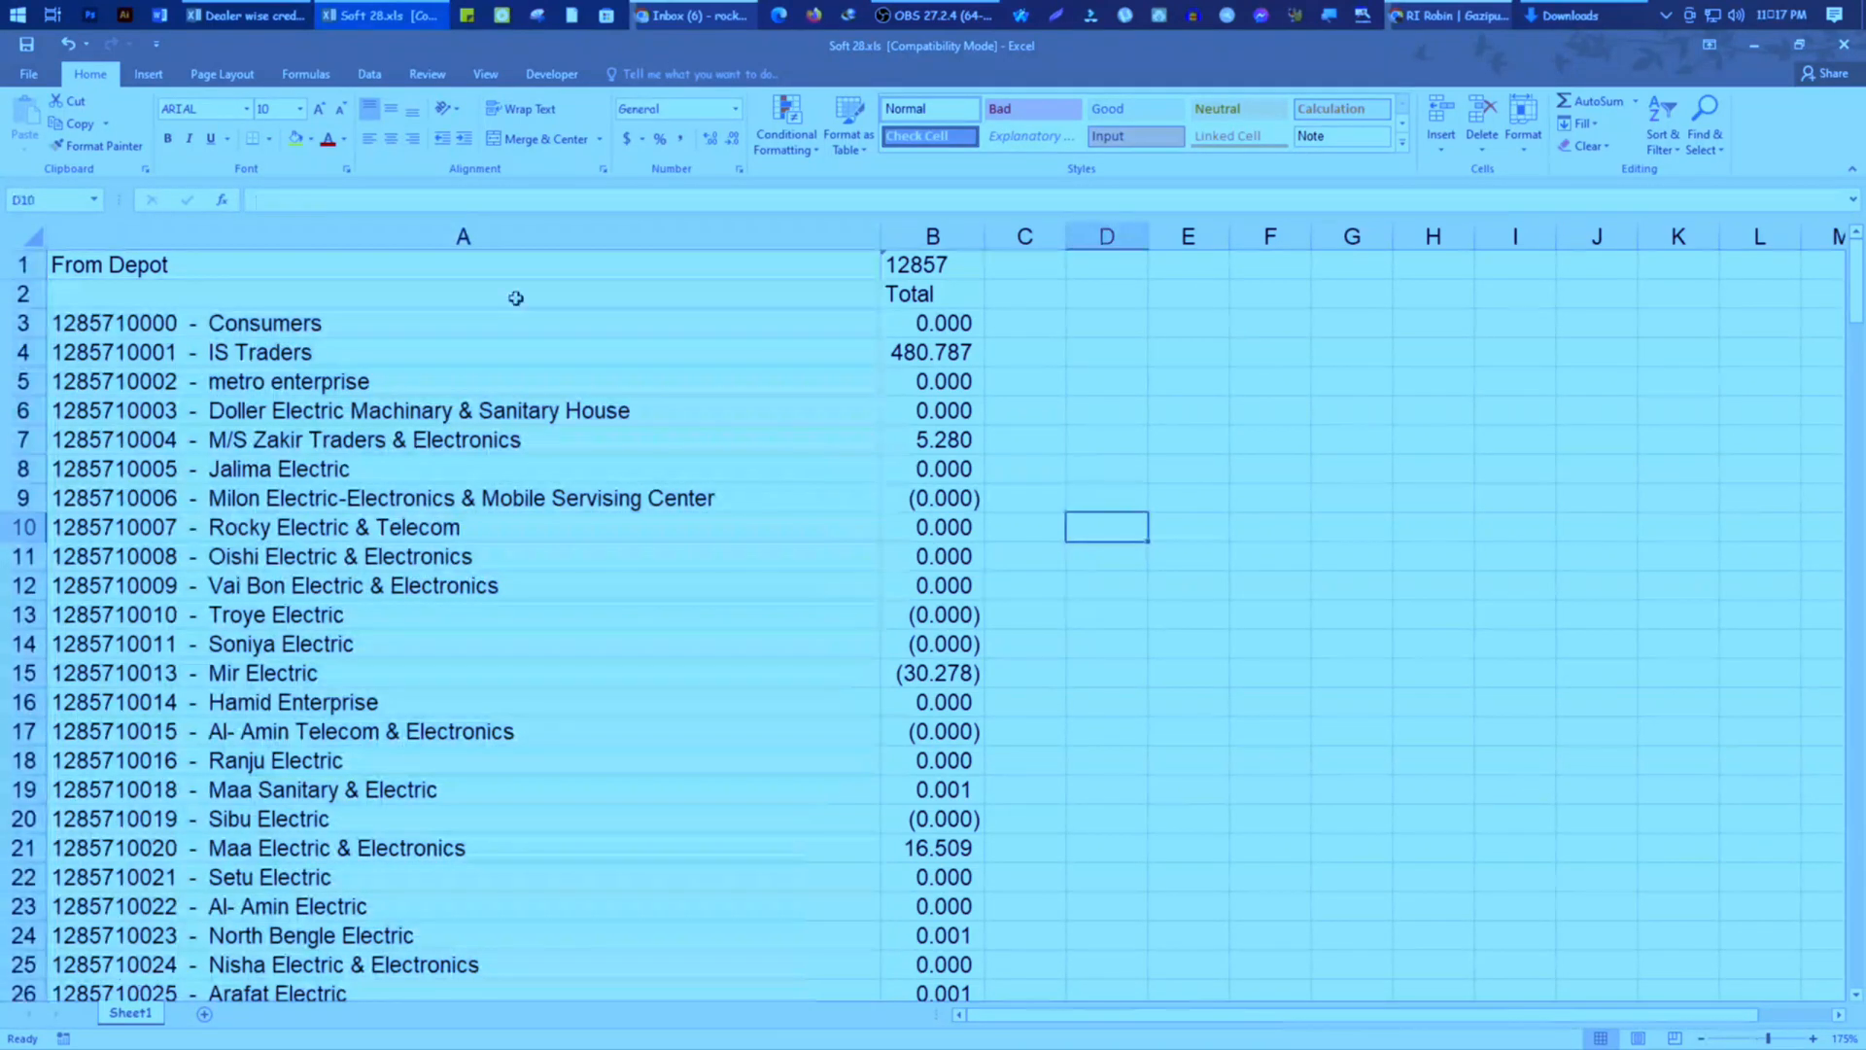
click(358, 238)
click(589, 493)
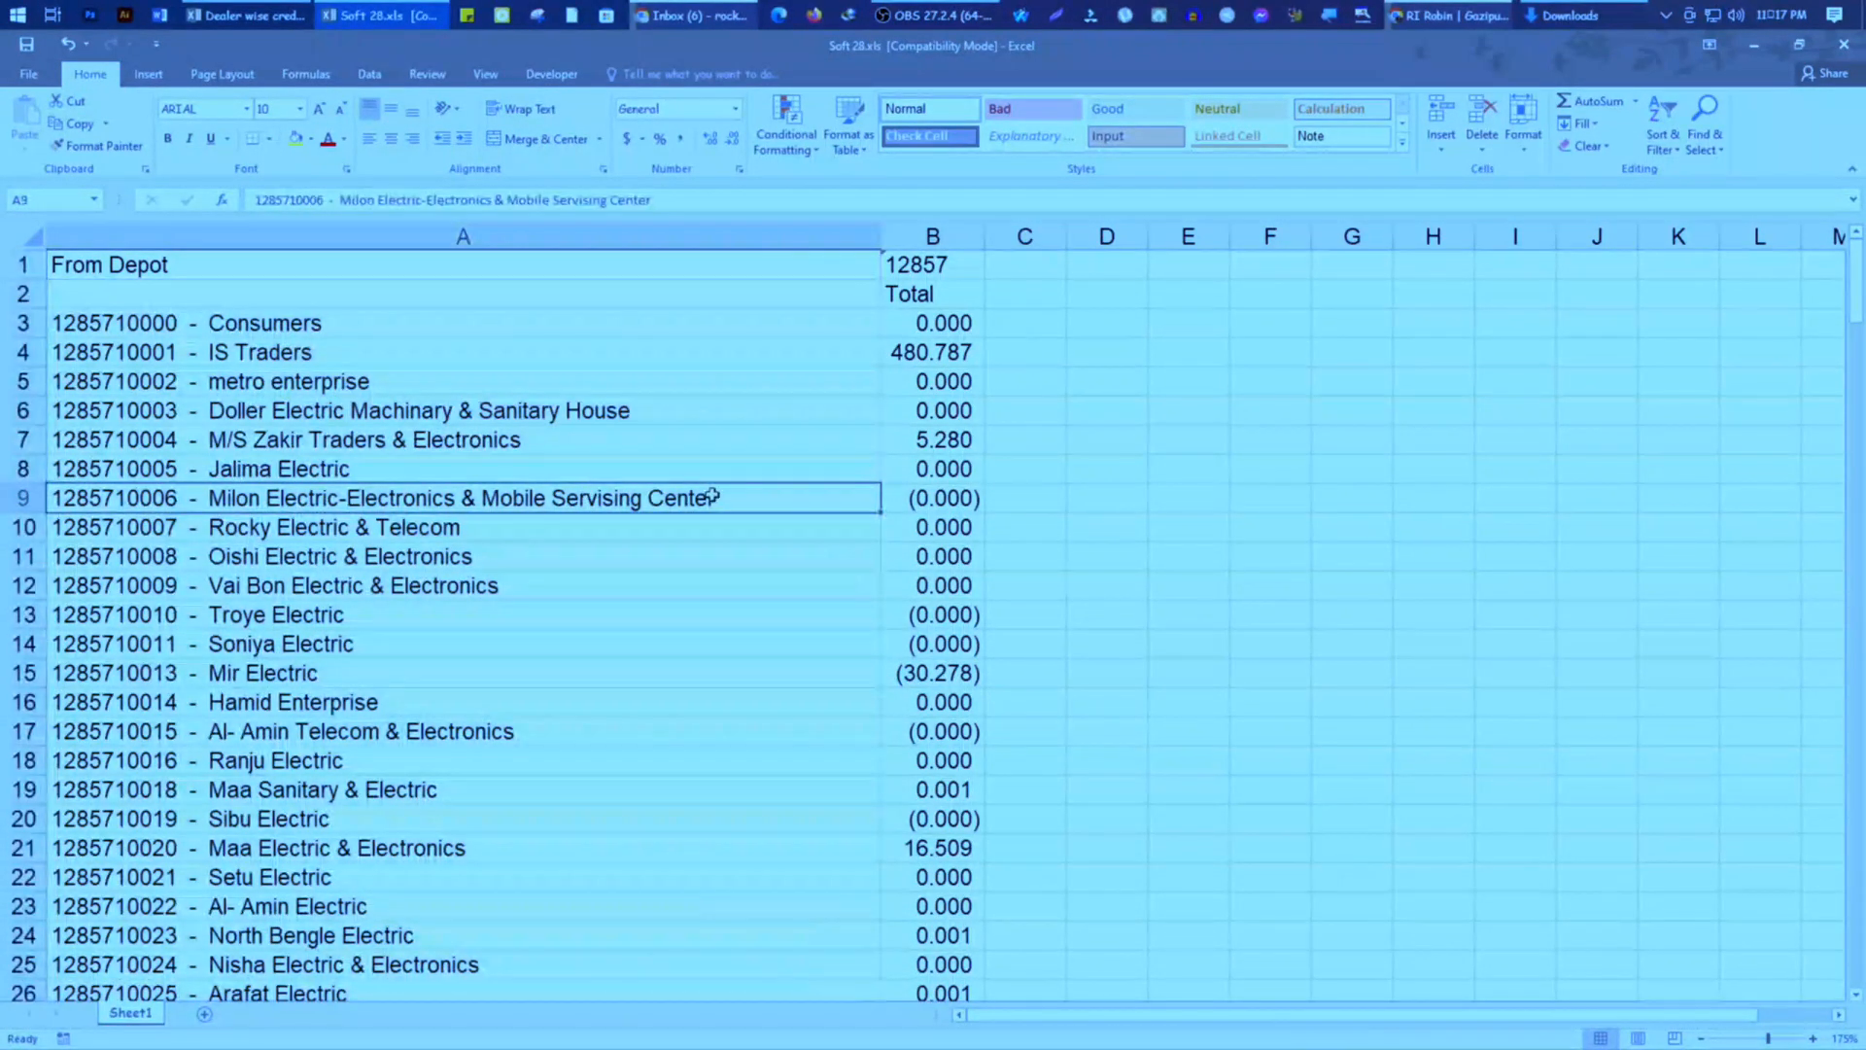
click(540, 356)
click(1181, 522)
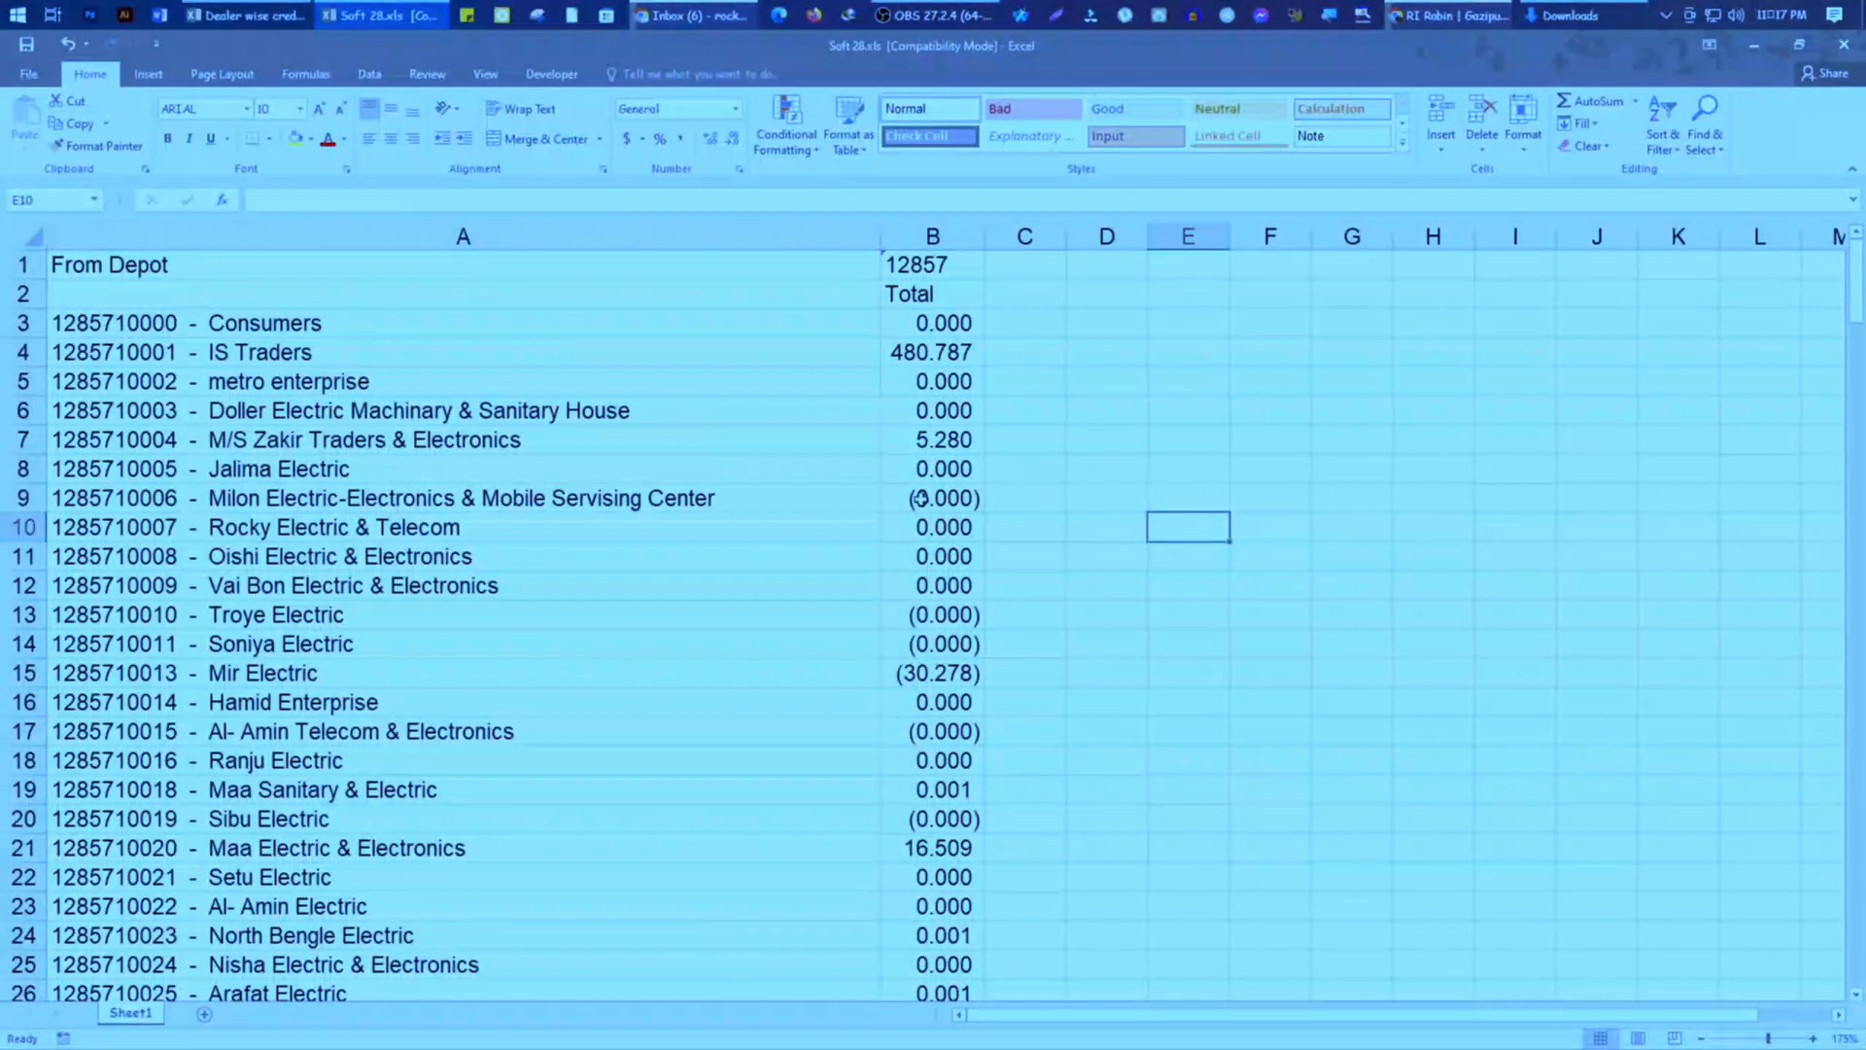
click(188, 243)
click(1163, 434)
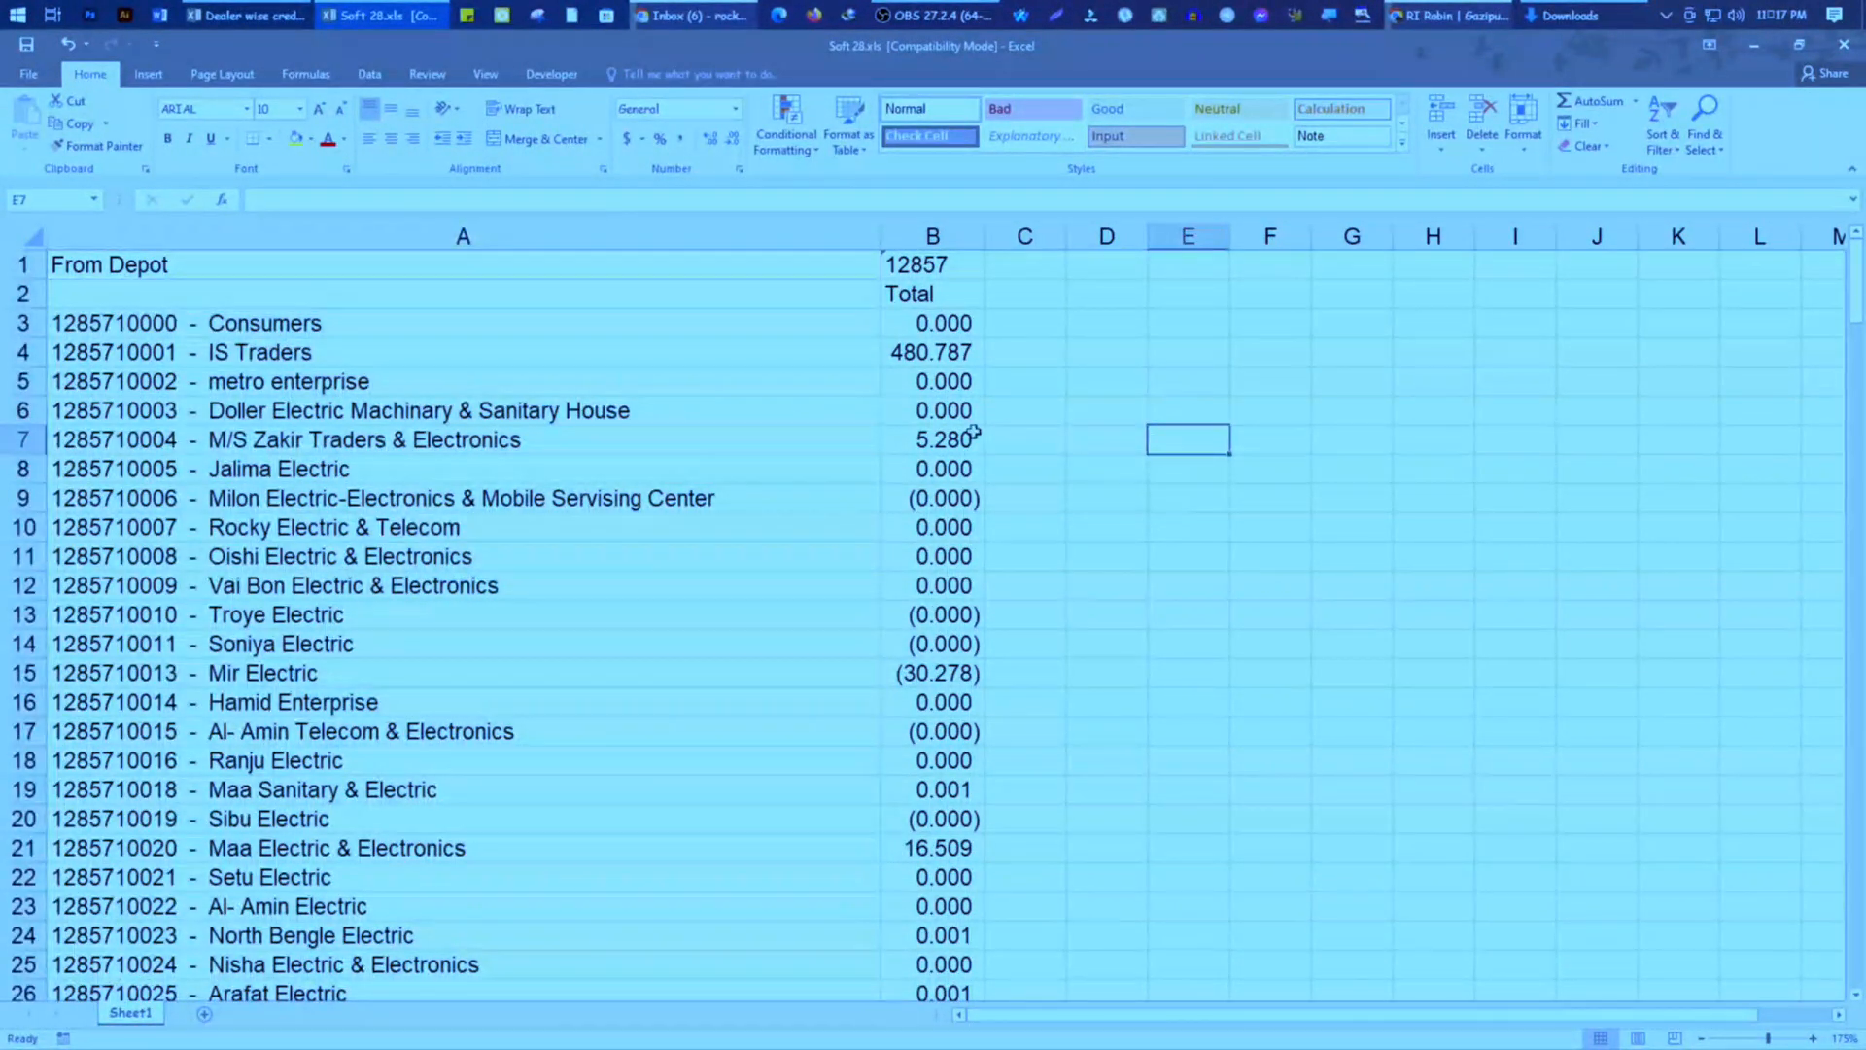
click(350, 243)
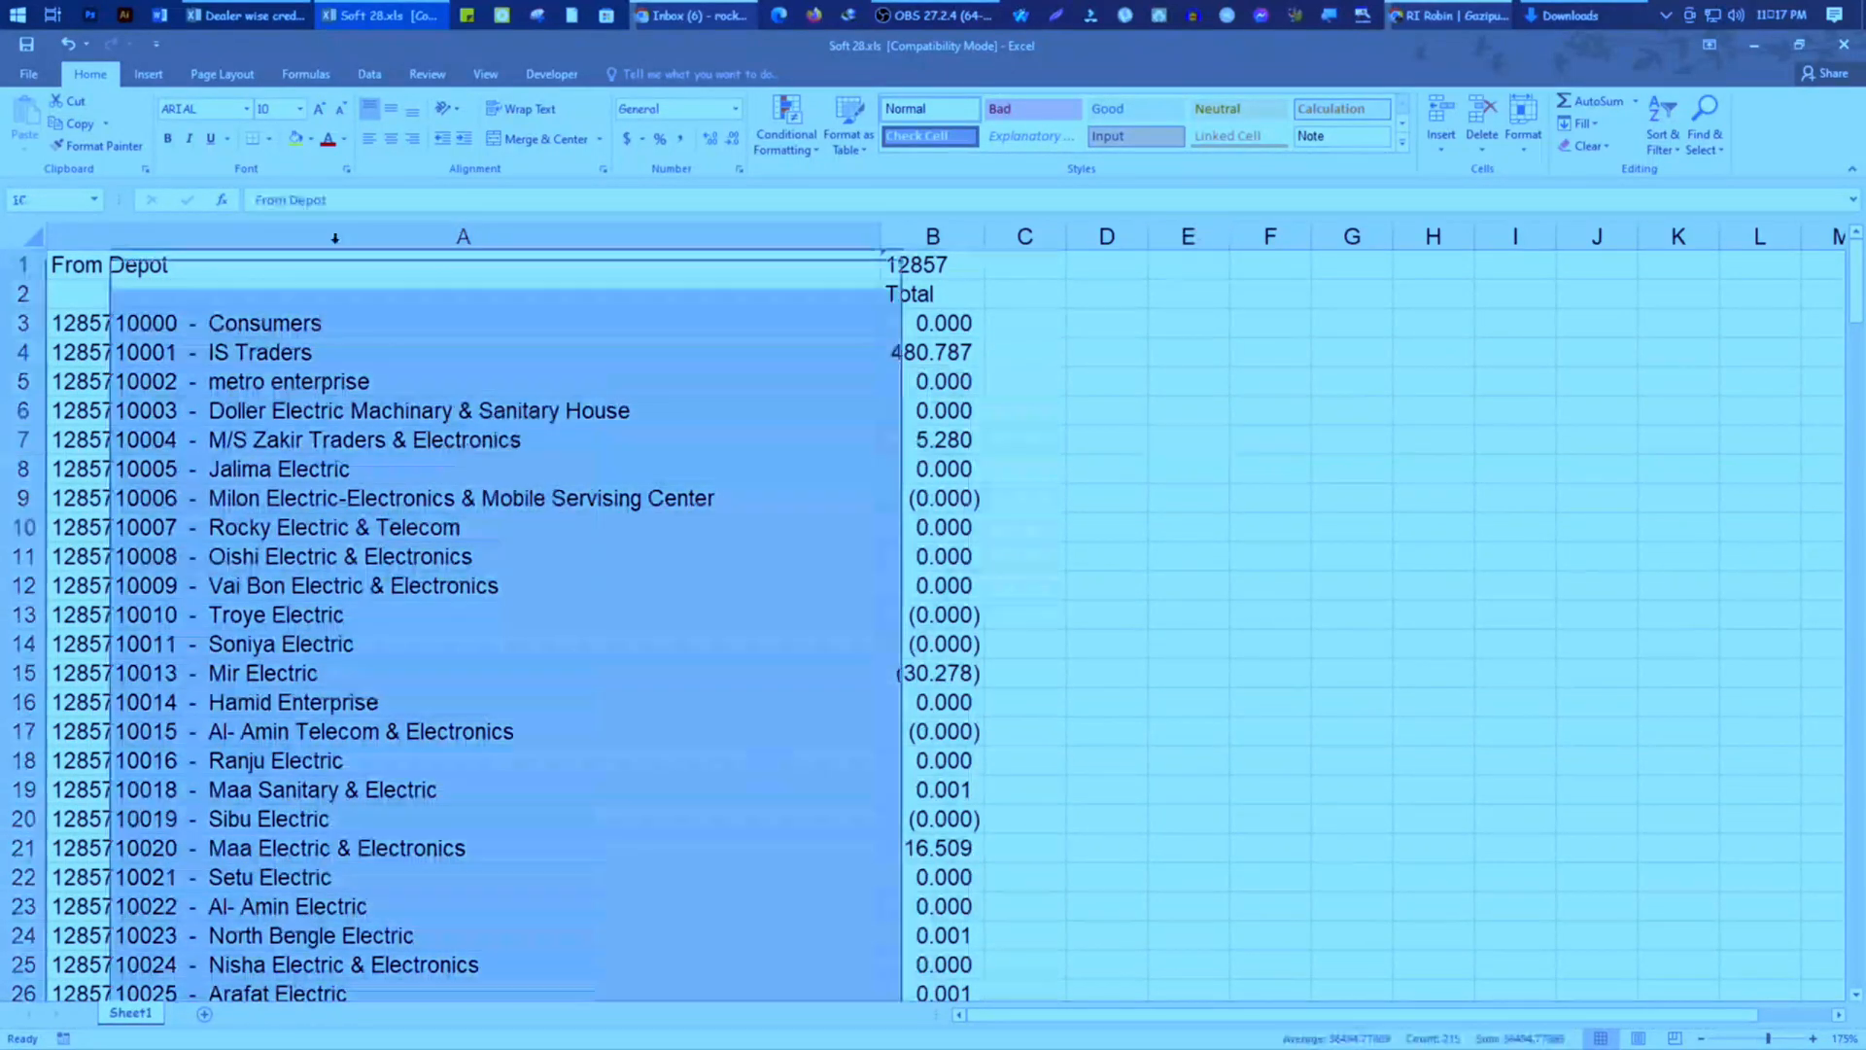
click(1141, 475)
click(866, 240)
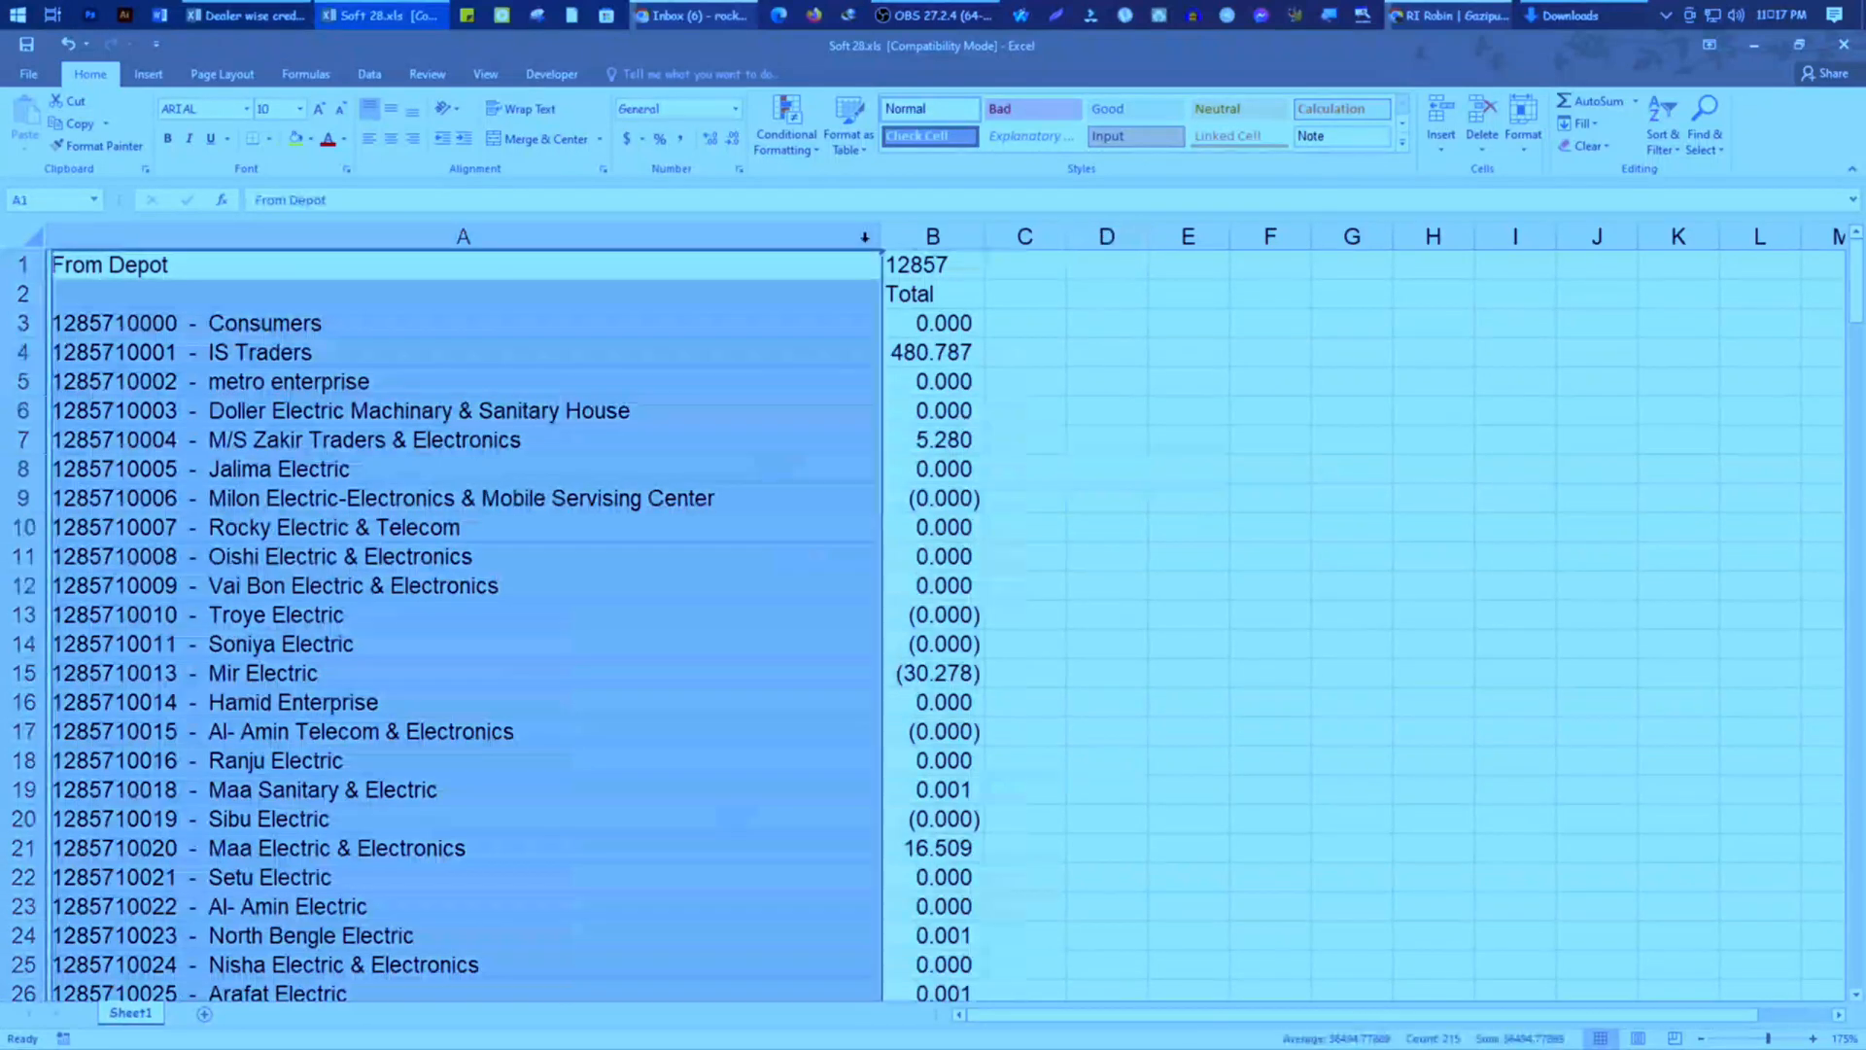
click(1441, 111)
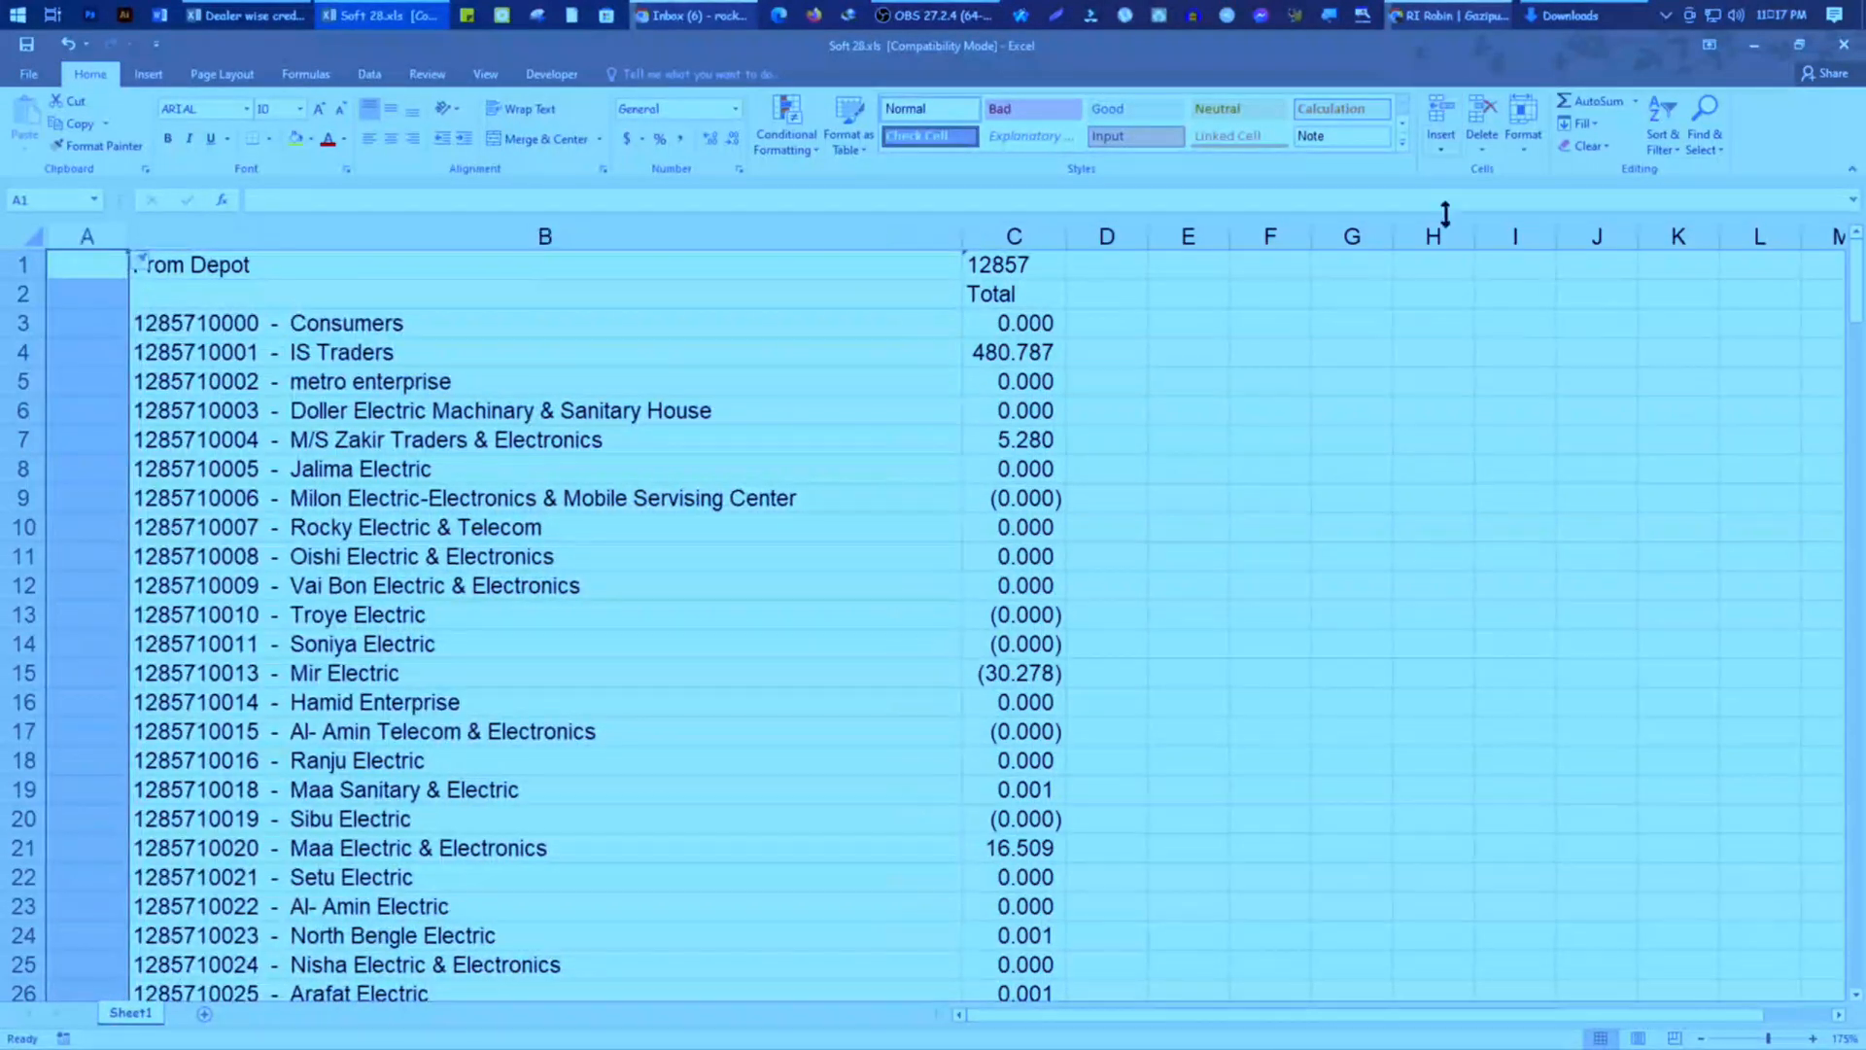
key(ctrl+z)
Insert blank columns before the Total column and split column A at fixed widths into dealer code, dash and dealer name
click(931, 236)
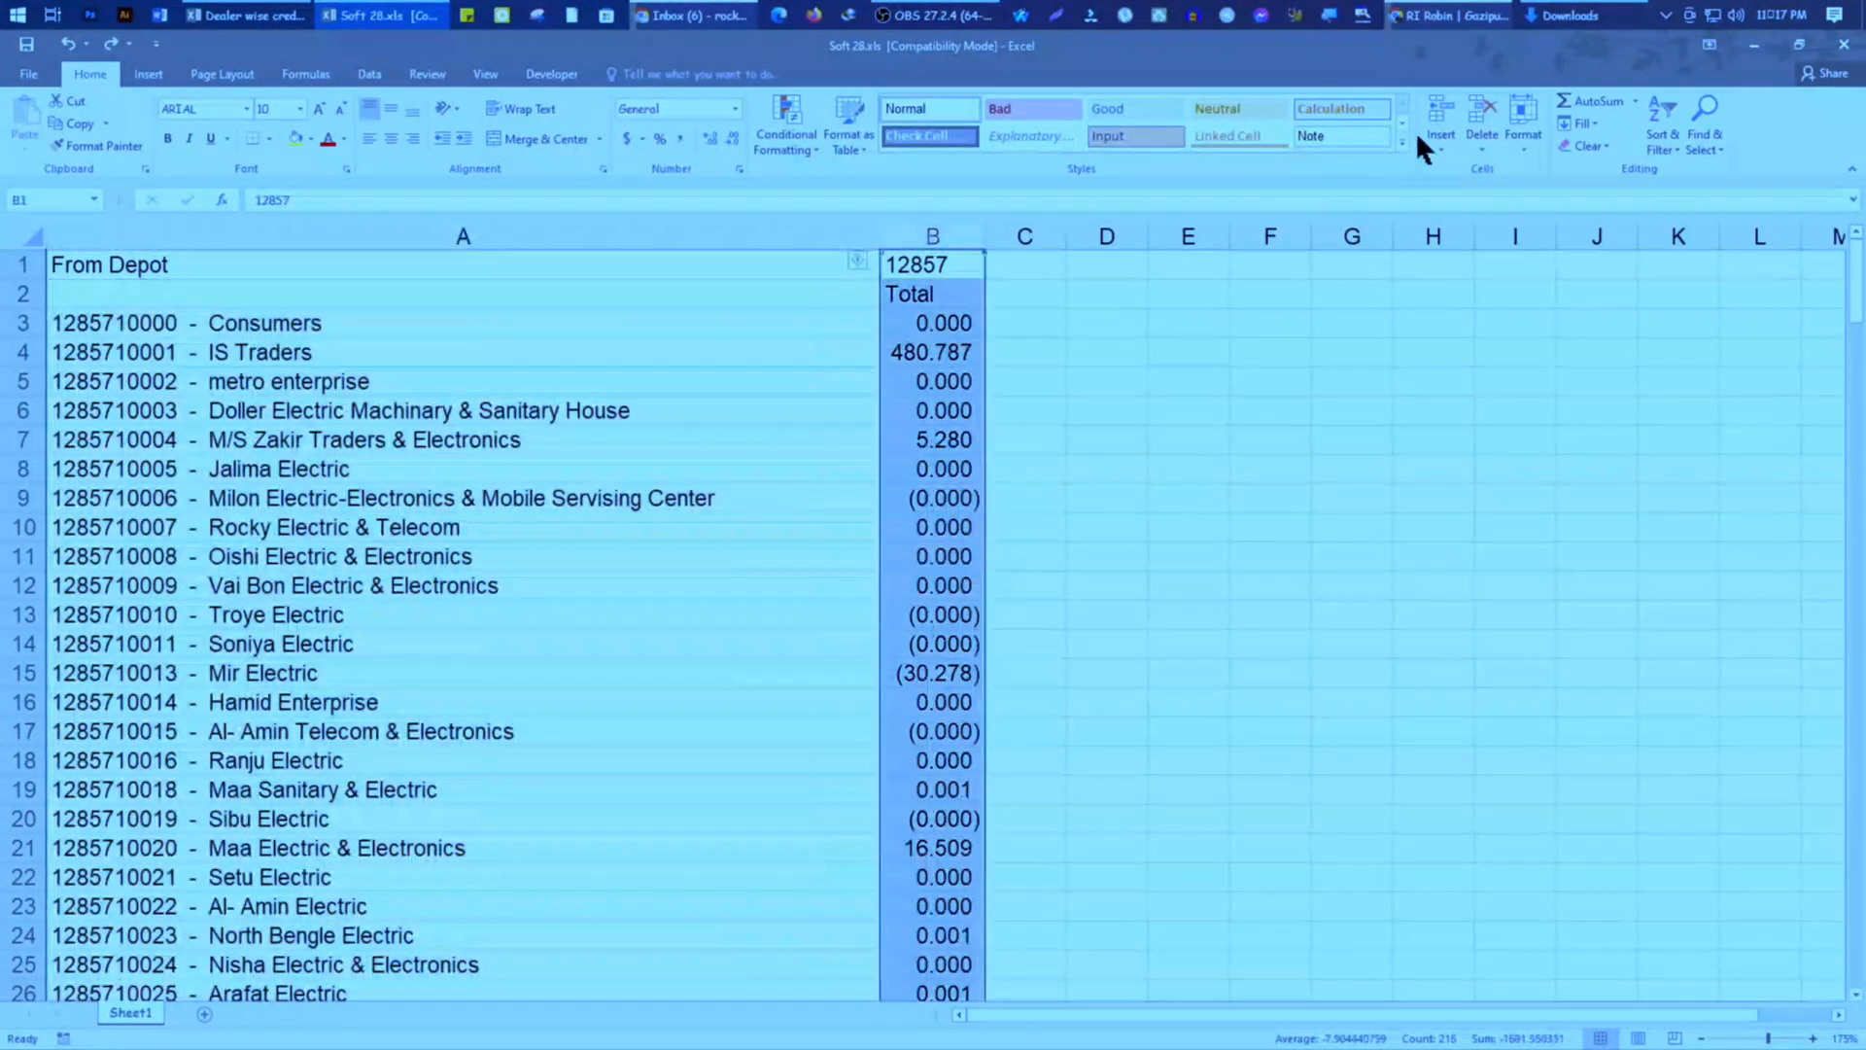
click(1440, 111)
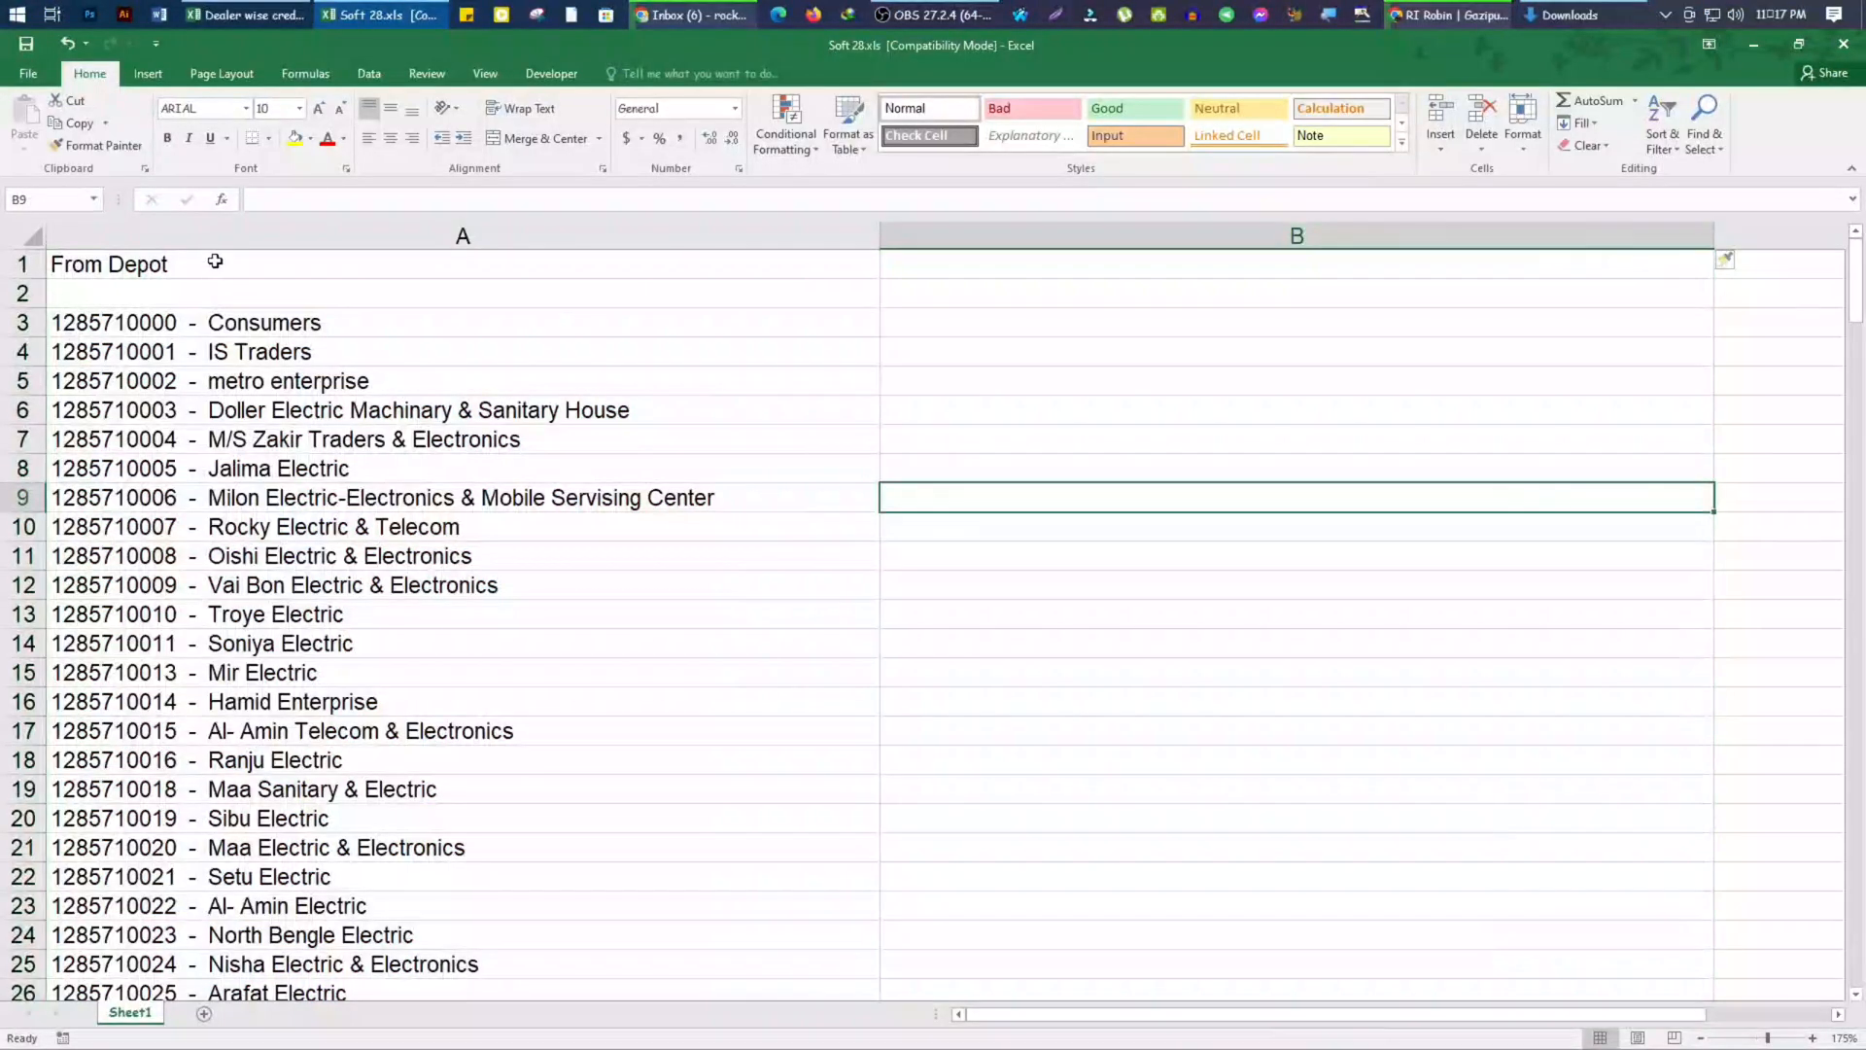
click(292, 236)
click(372, 74)
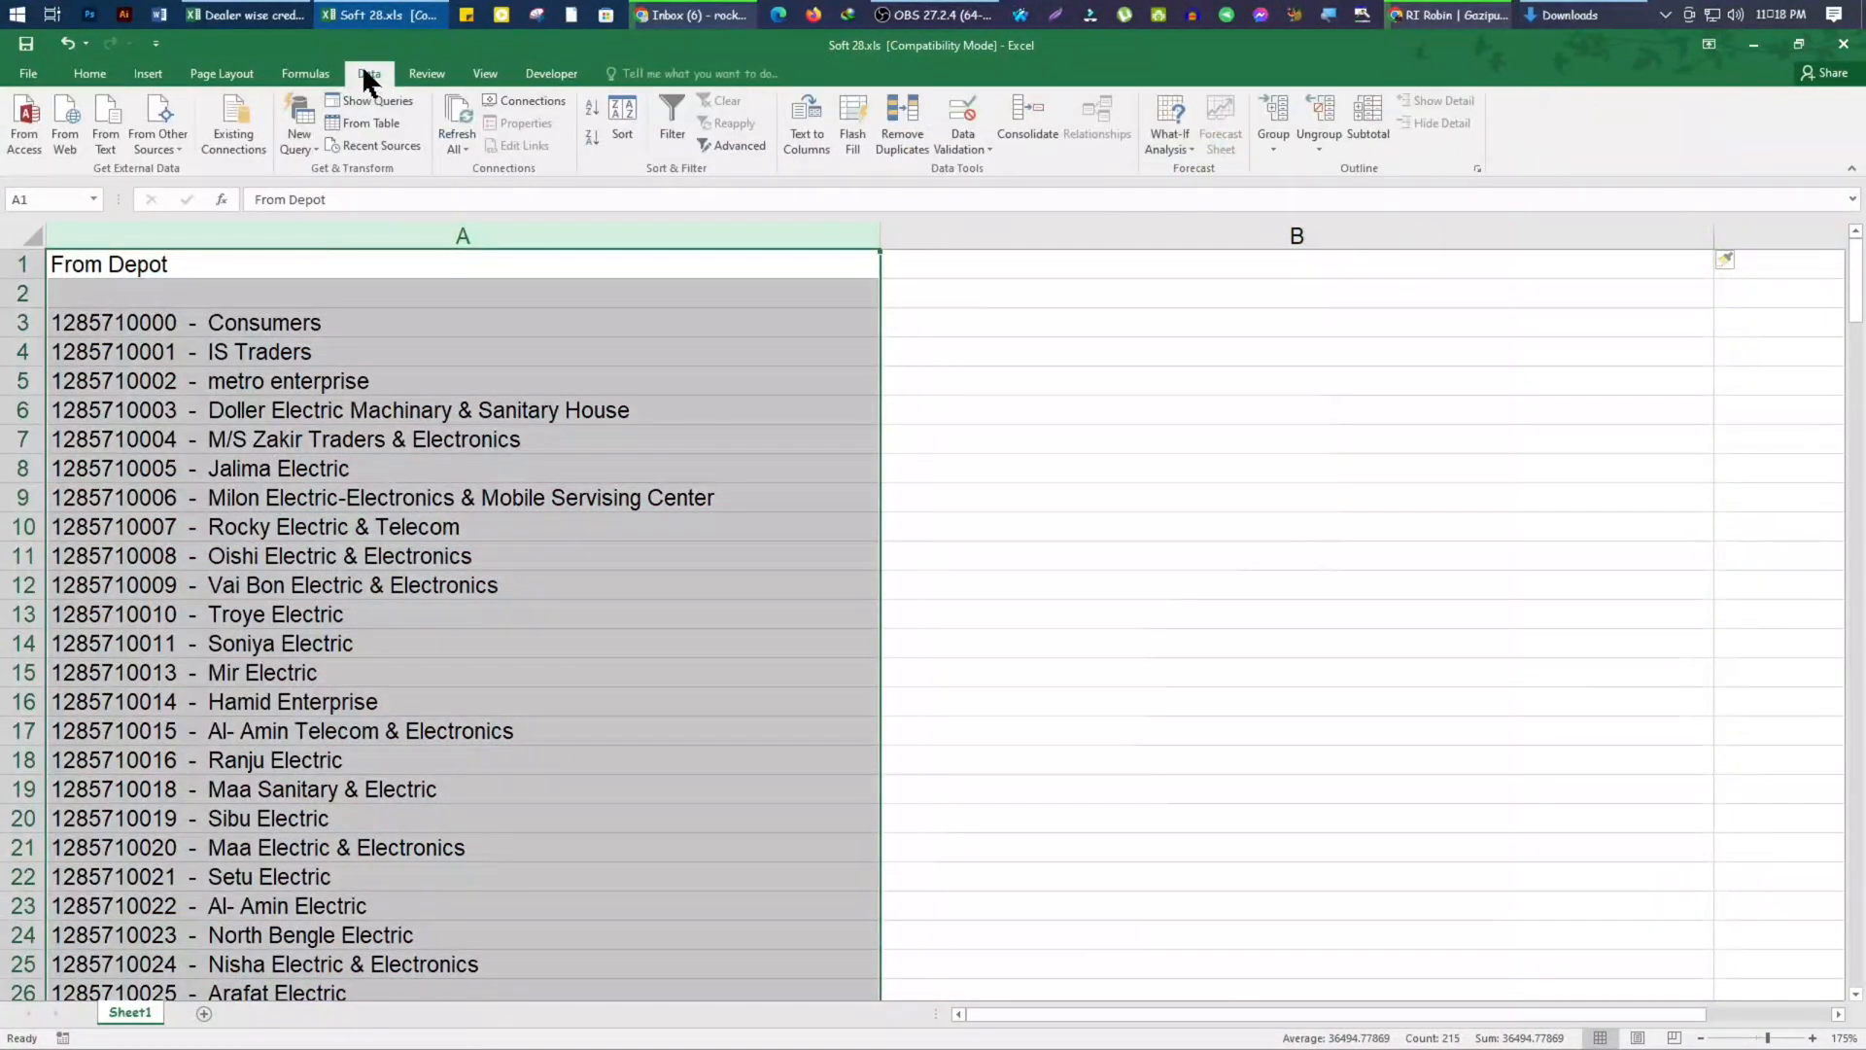
click(792, 136)
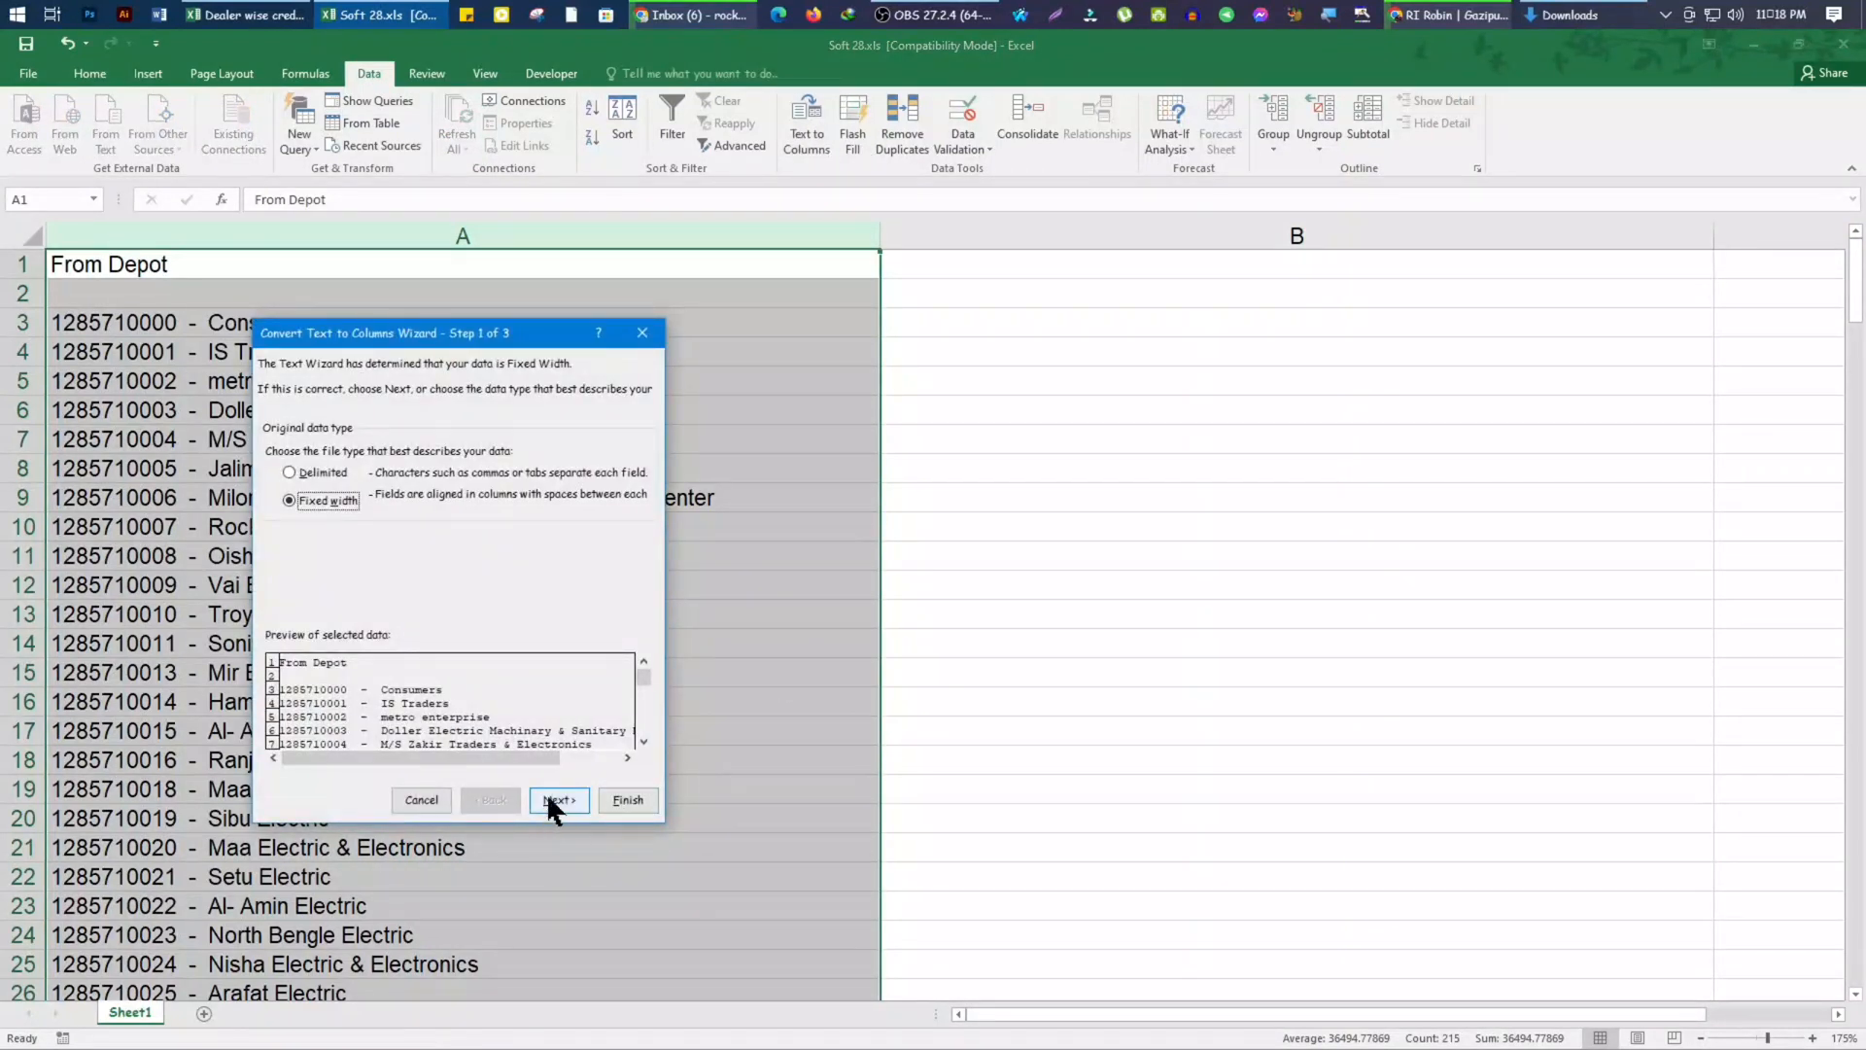
click(556, 799)
click(558, 799)
click(631, 799)
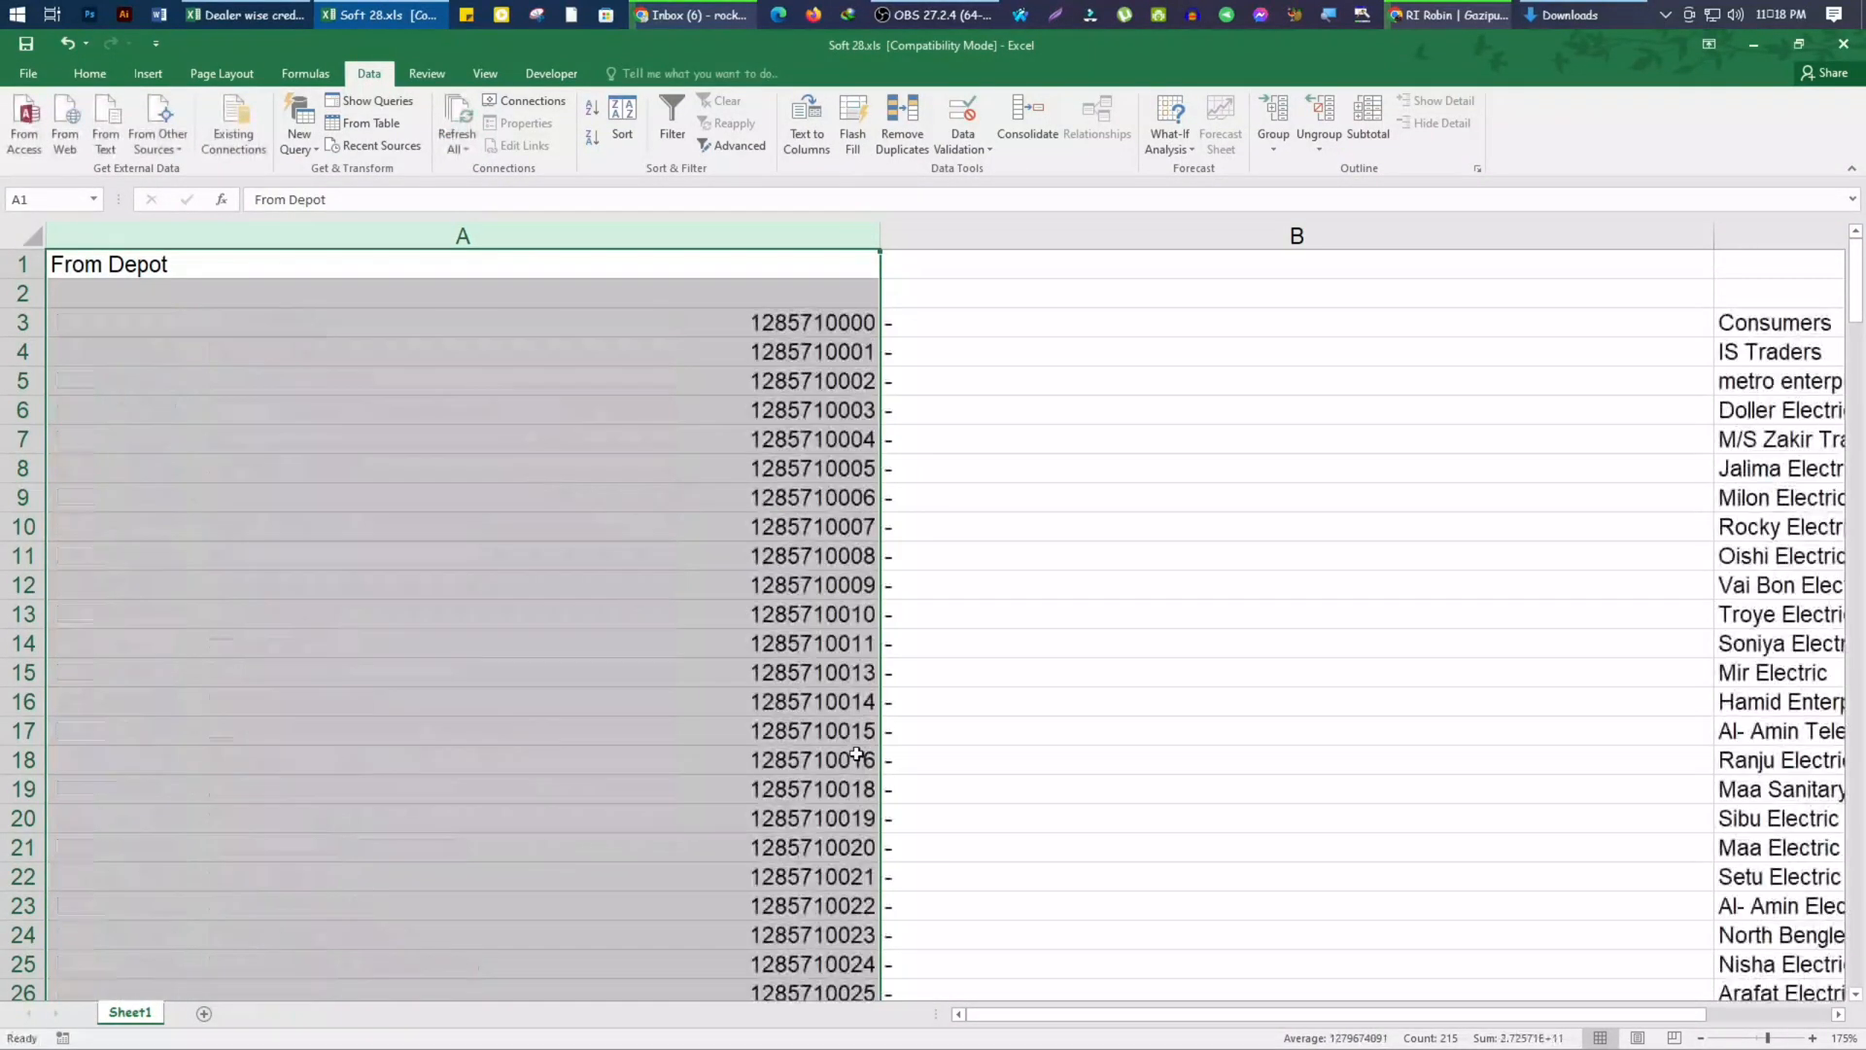
Narrow column A and delete the dash and dealer name columns so Total sits beside the dealer codes
drag(879, 231, 398, 275)
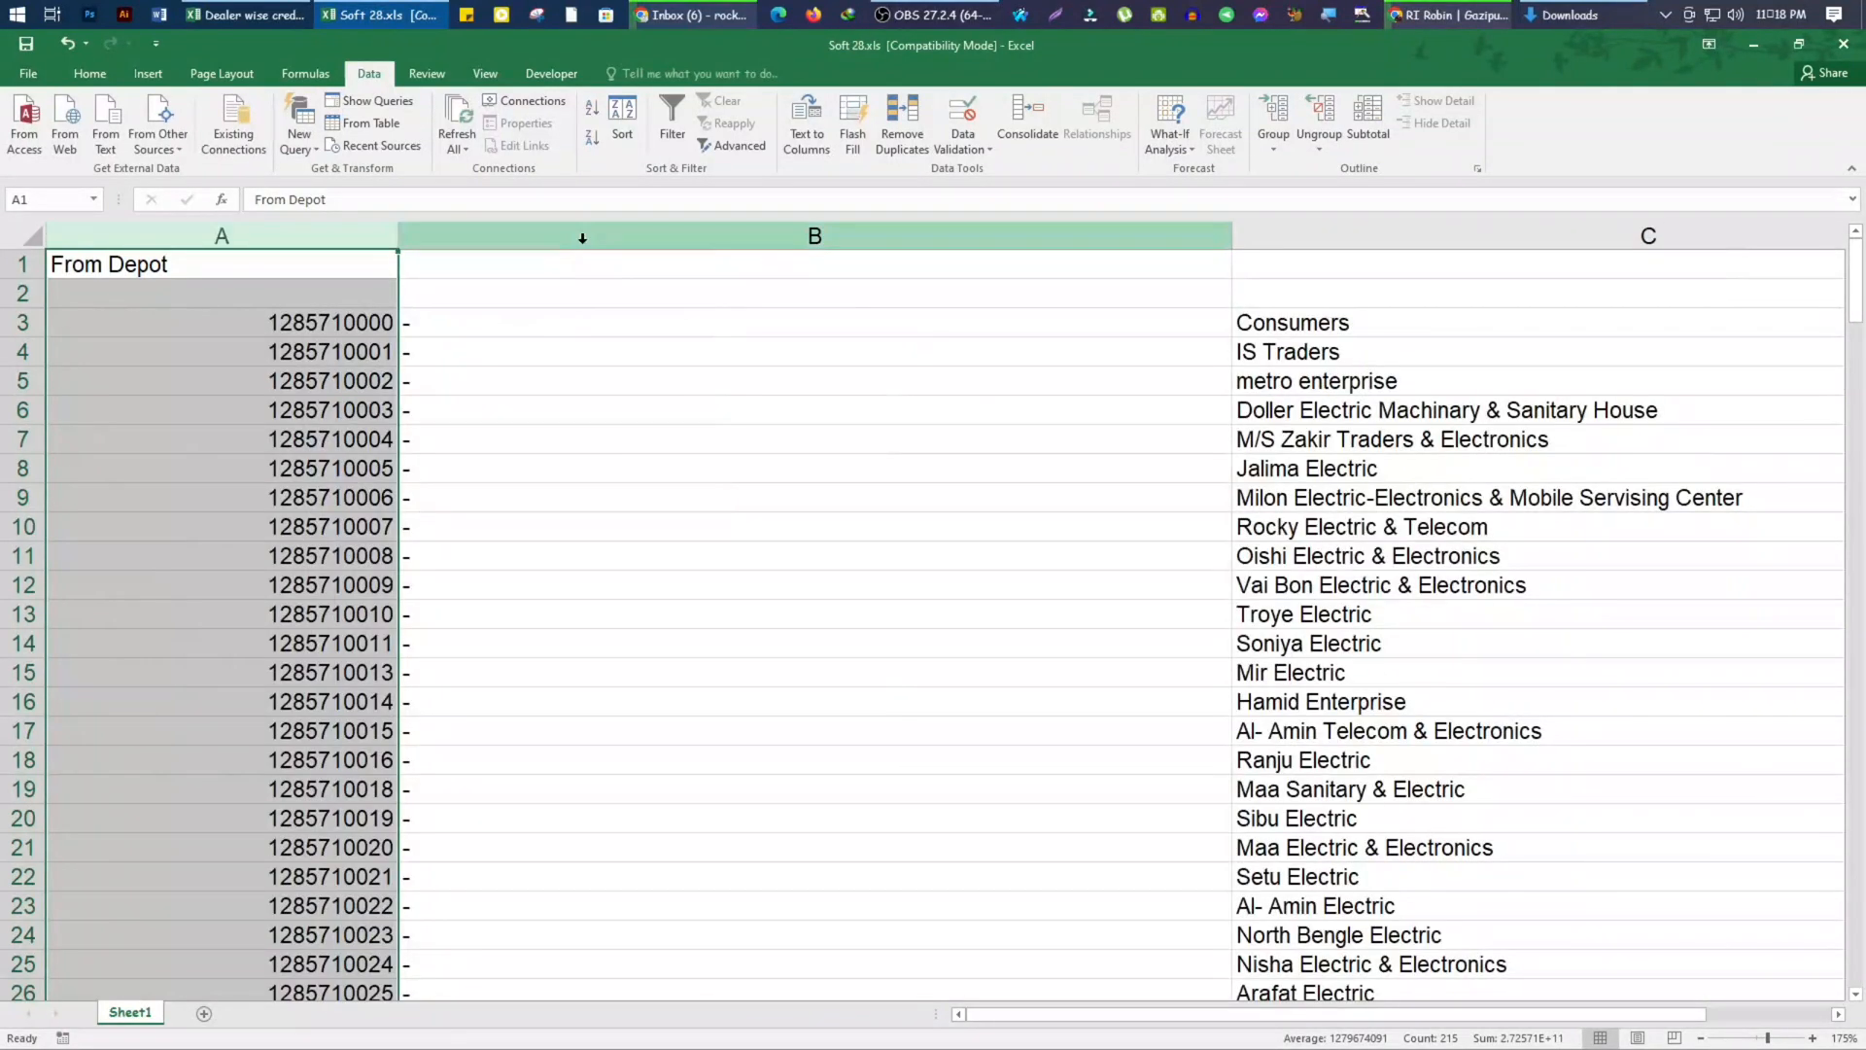
click(582, 238)
click(89, 74)
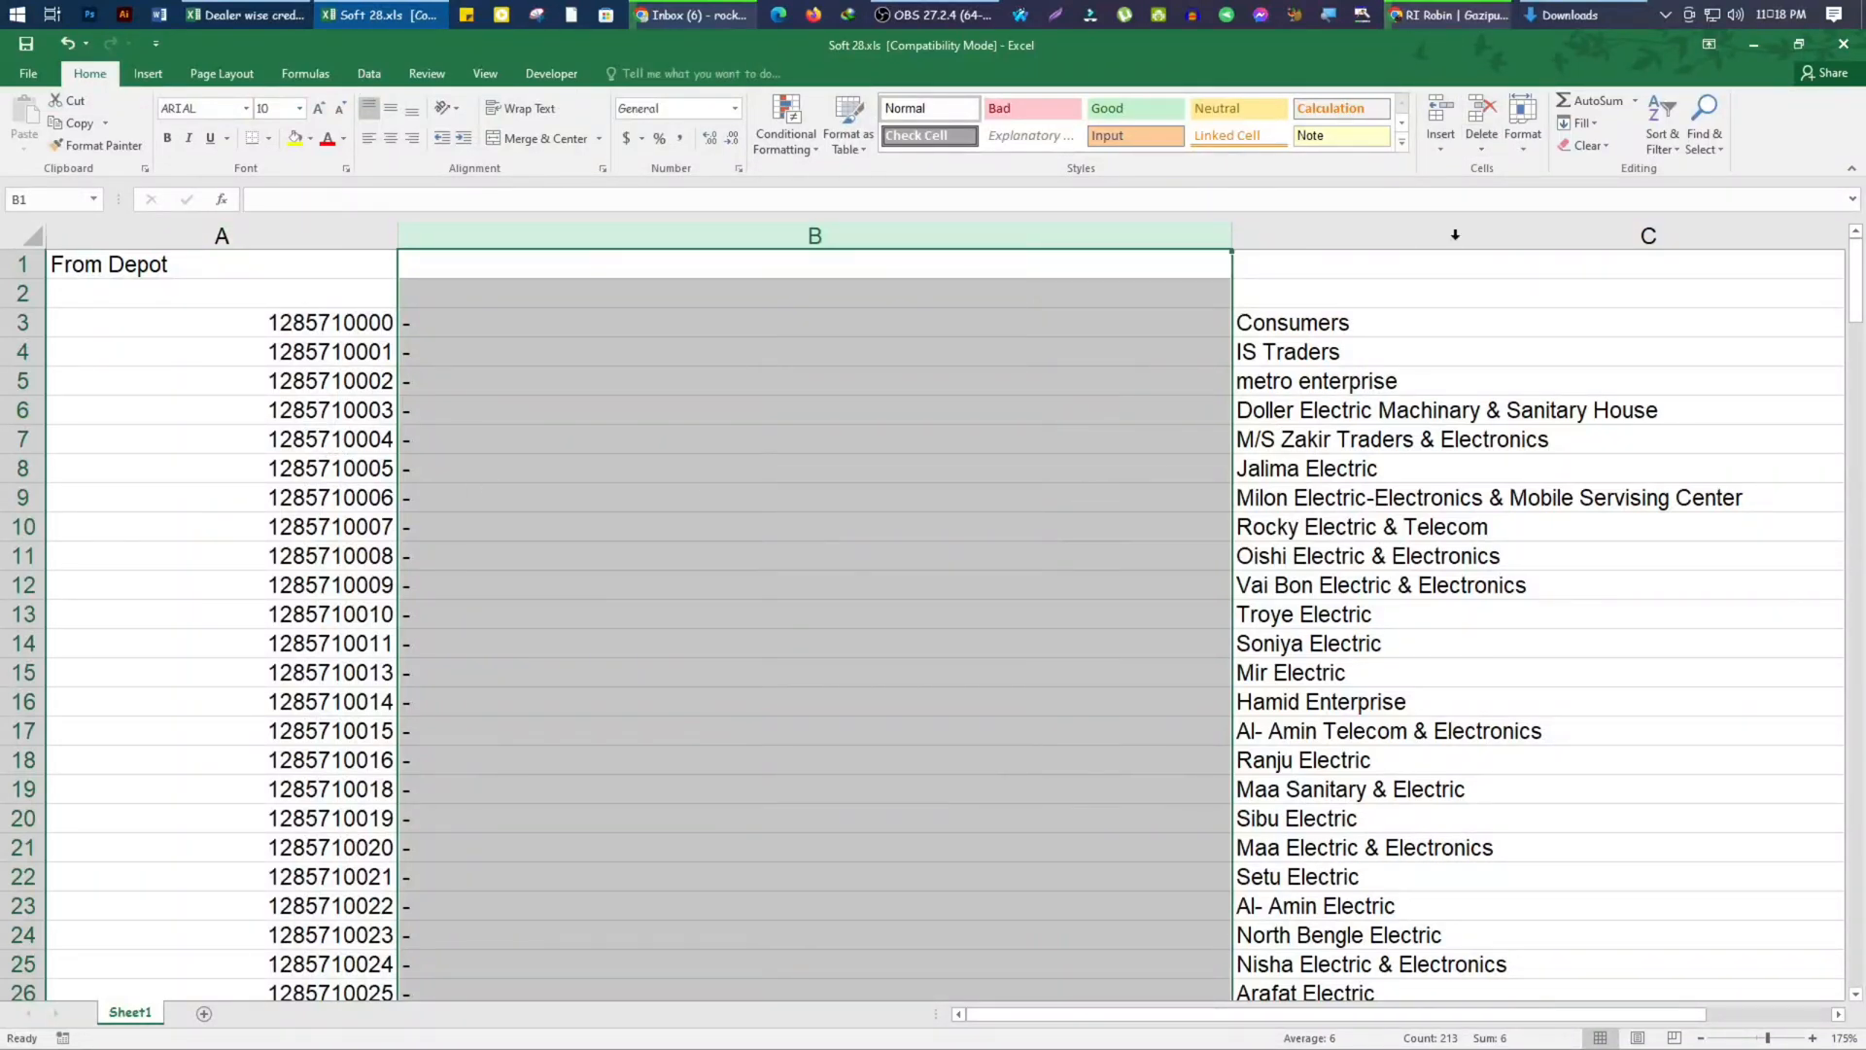
click(1481, 119)
click(1482, 115)
click(721, 525)
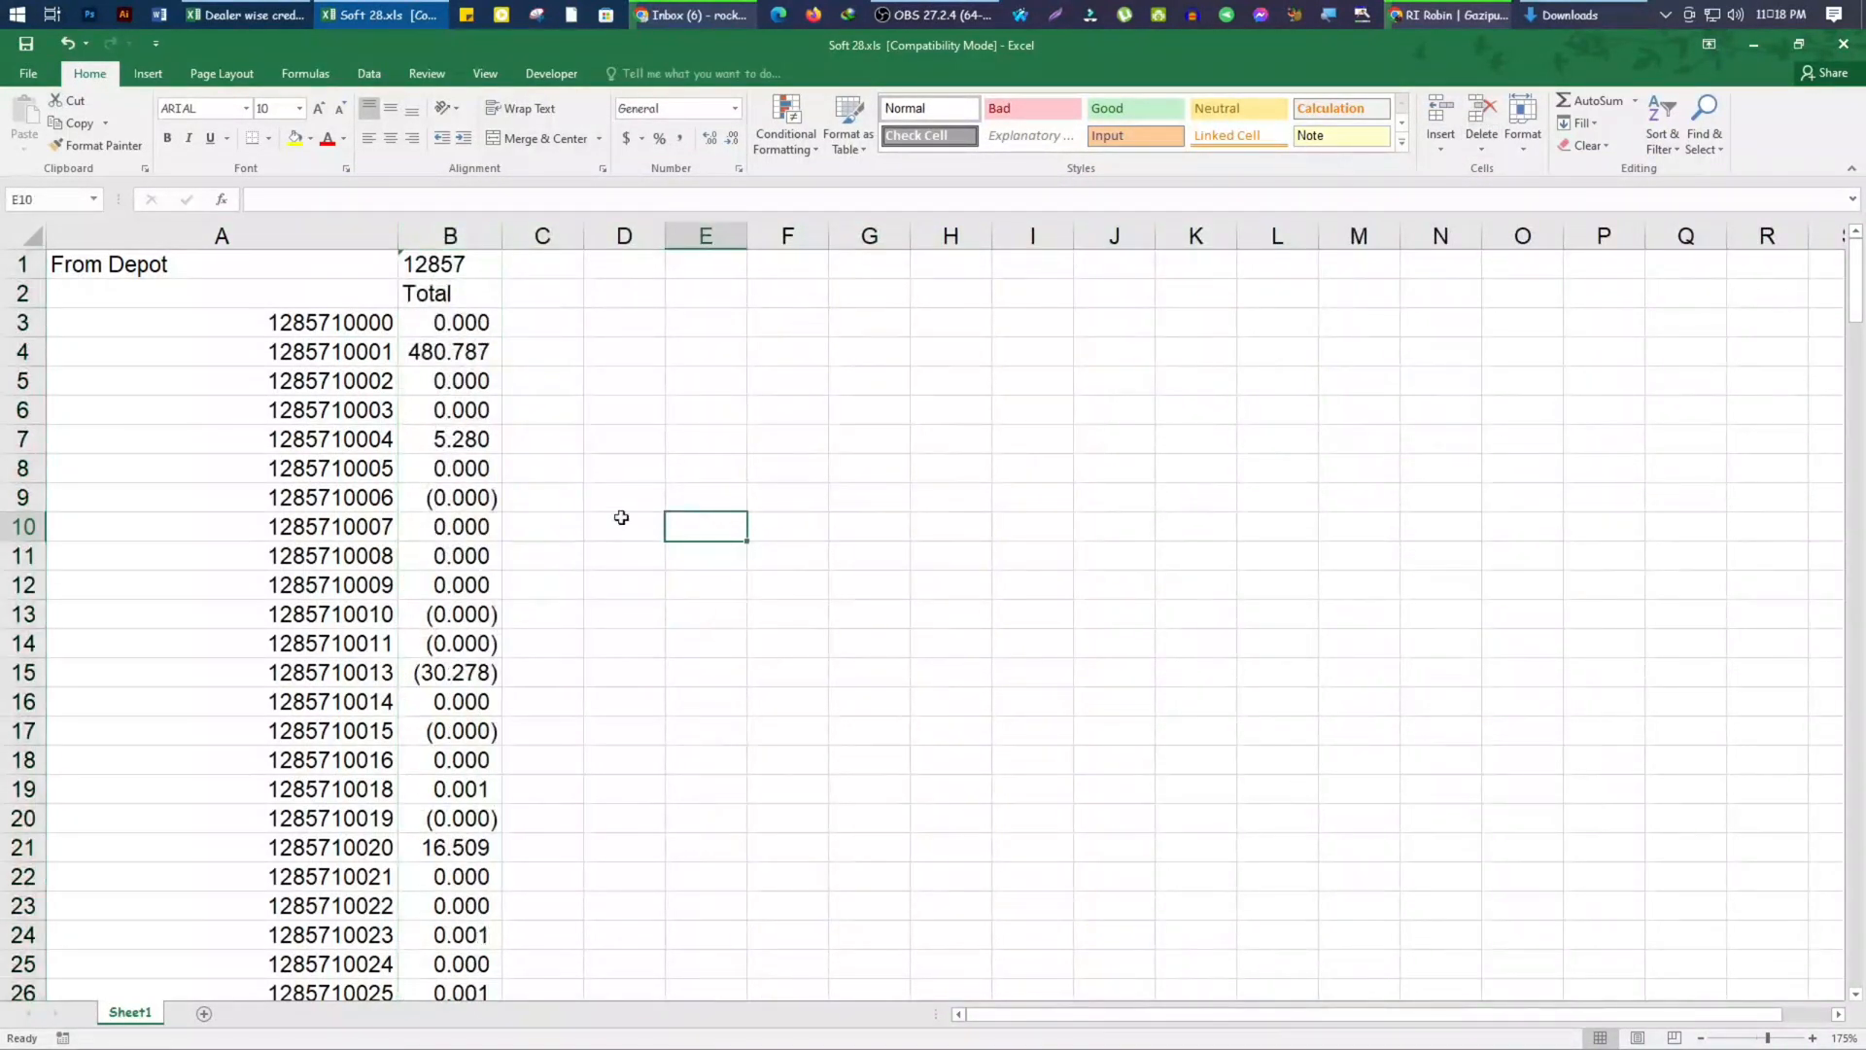
Delete the two header rows containing From Depot and Total above the dealer codes
drag(28, 264, 27, 317)
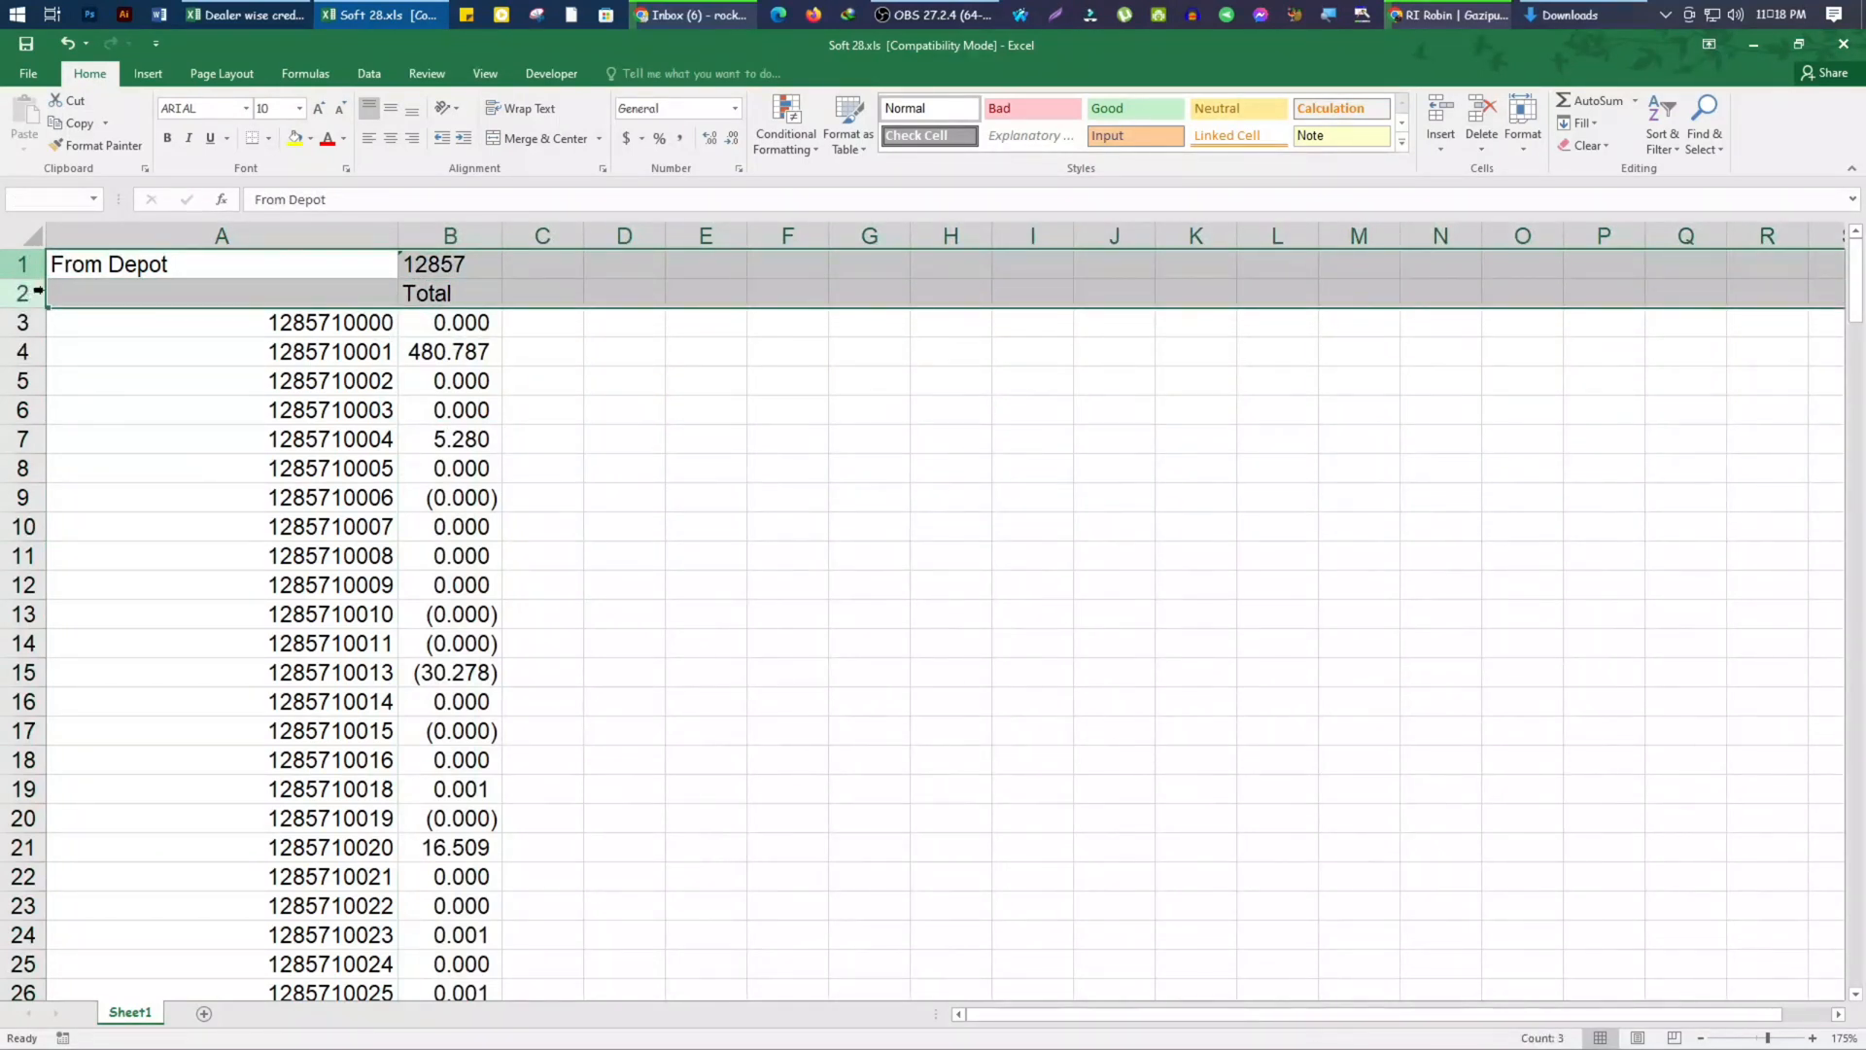
click(1481, 115)
click(1196, 760)
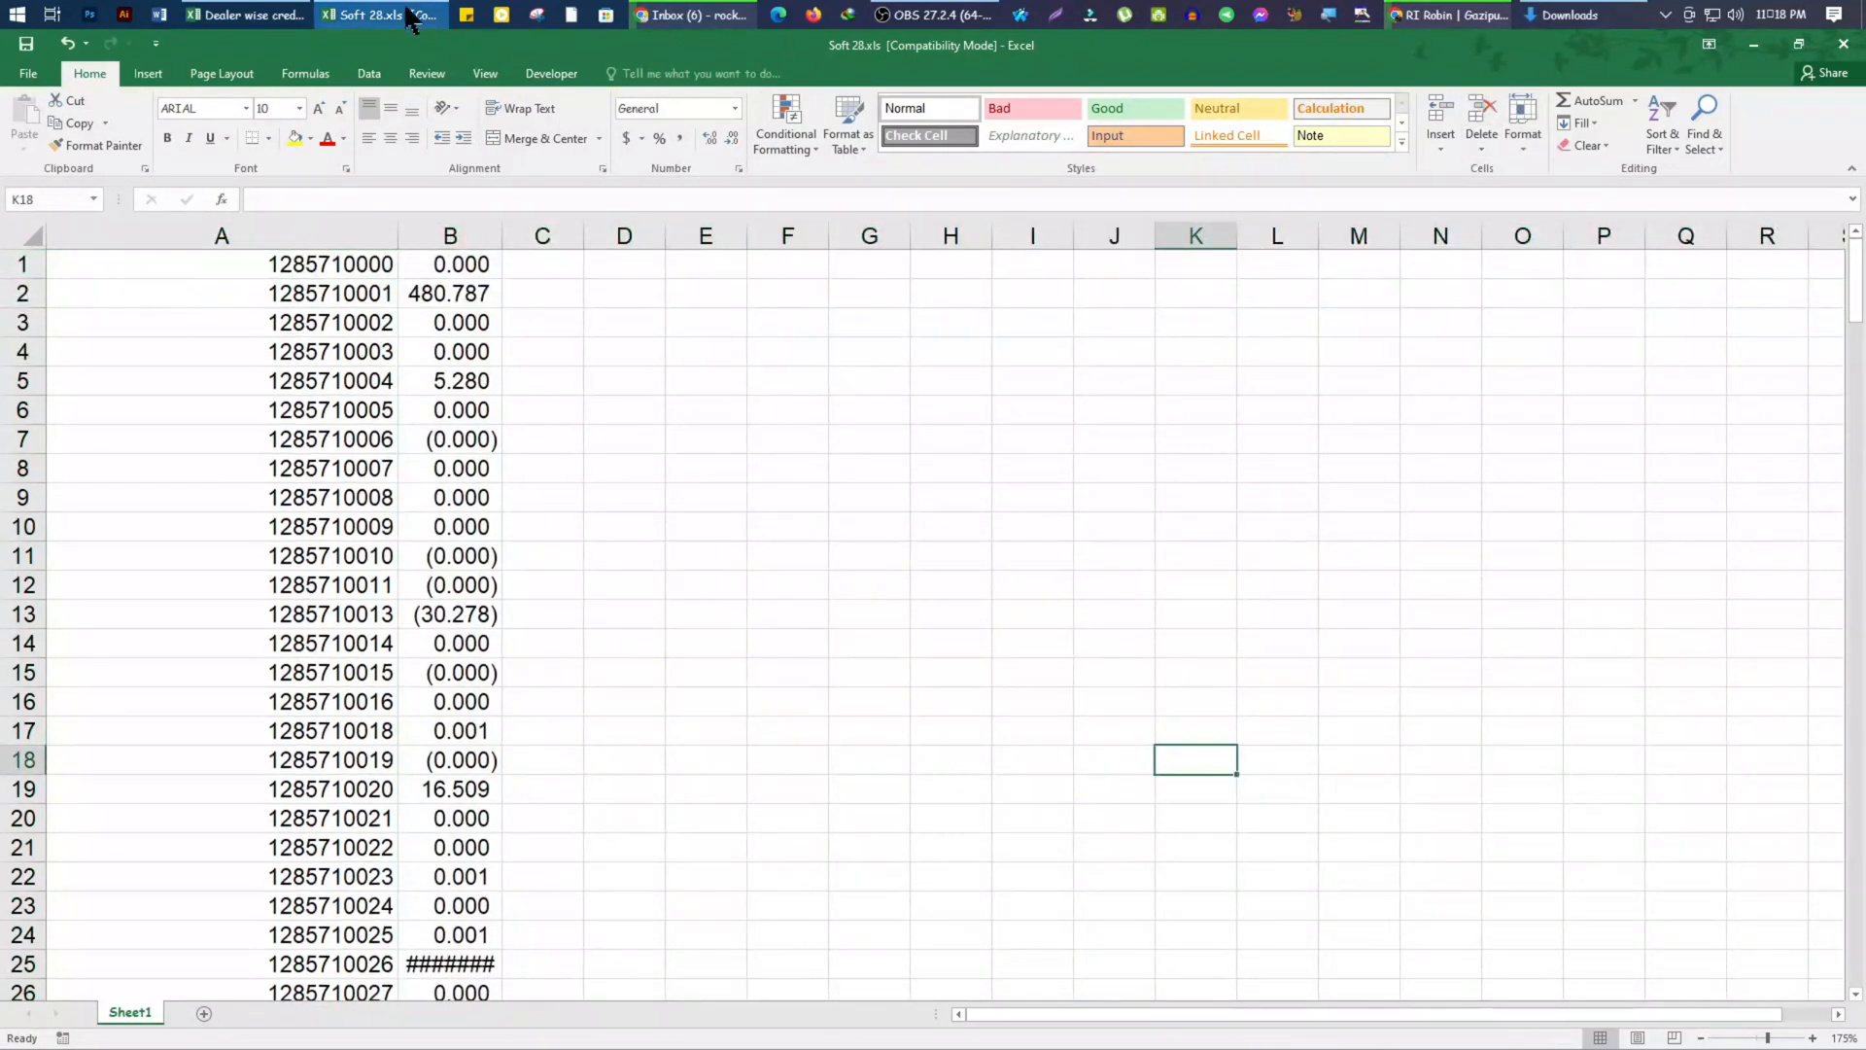
Check the first dealer code in the dealer wise credit report and delete row 1 from Soft 28.xls
click(307, 15)
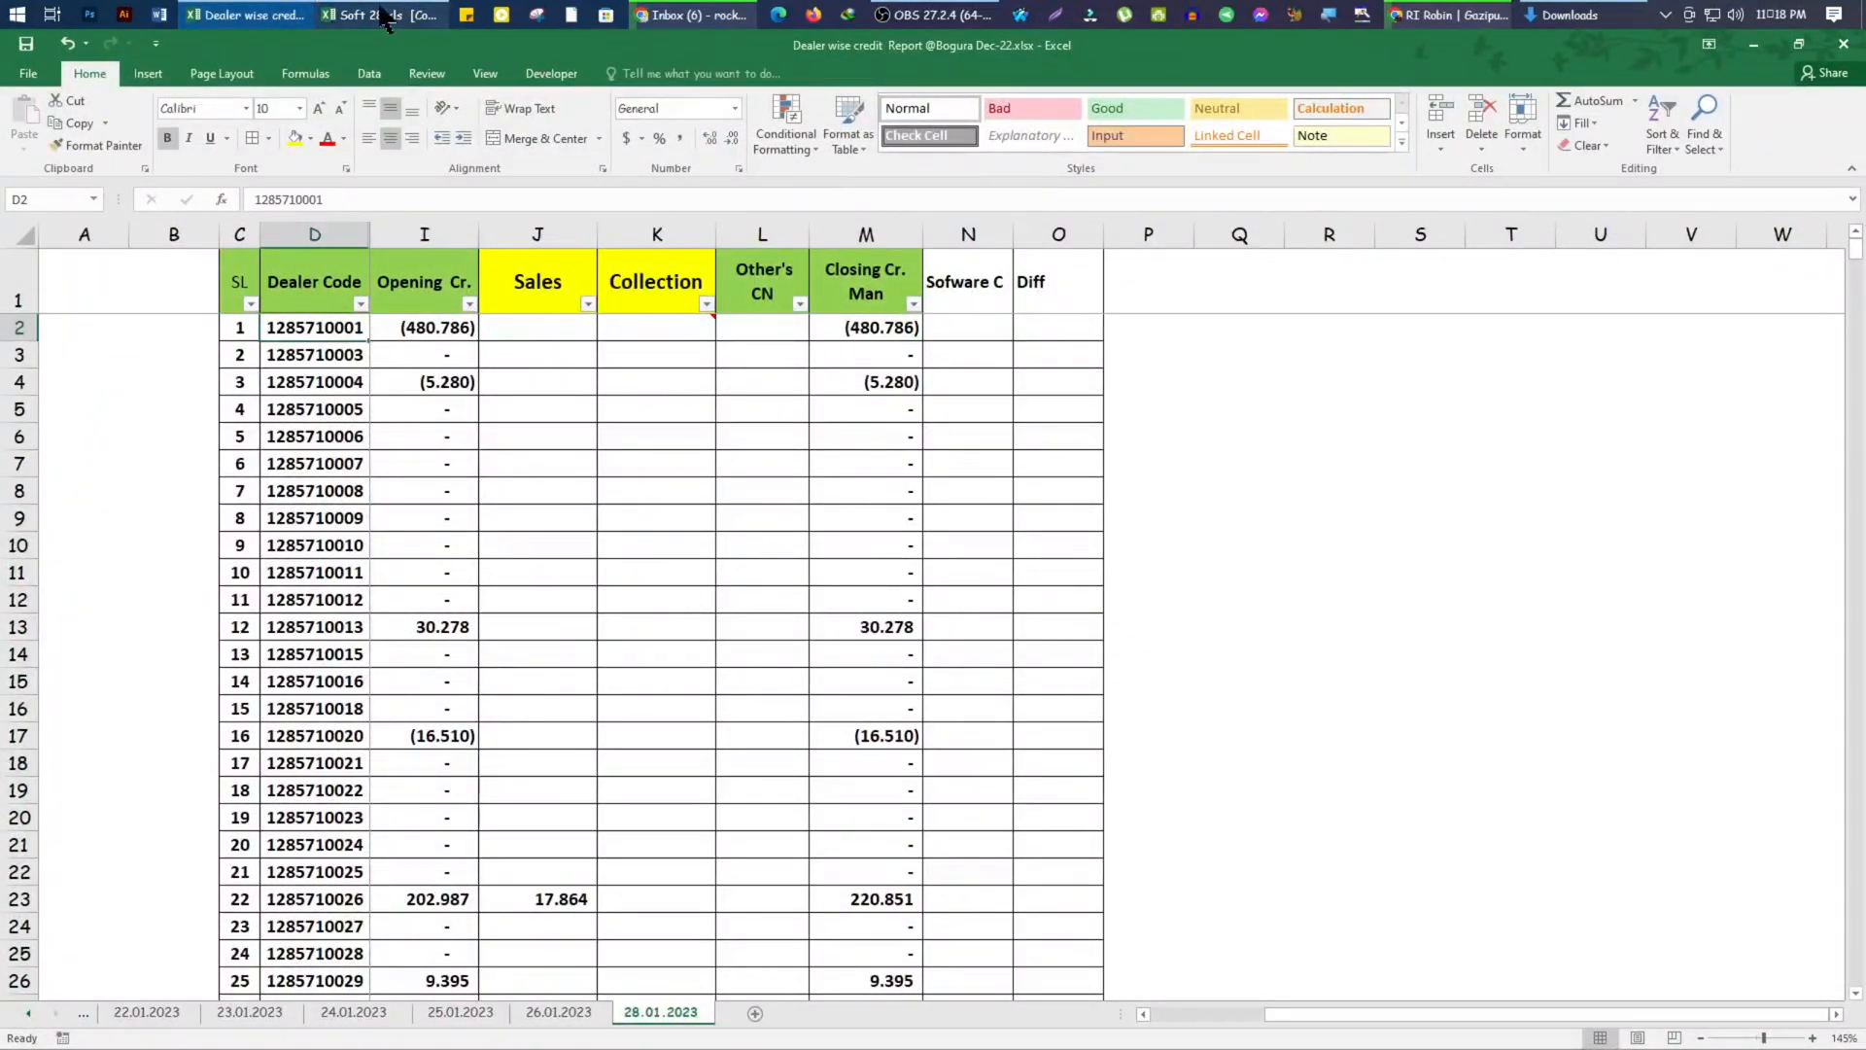
click(435, 15)
click(16, 269)
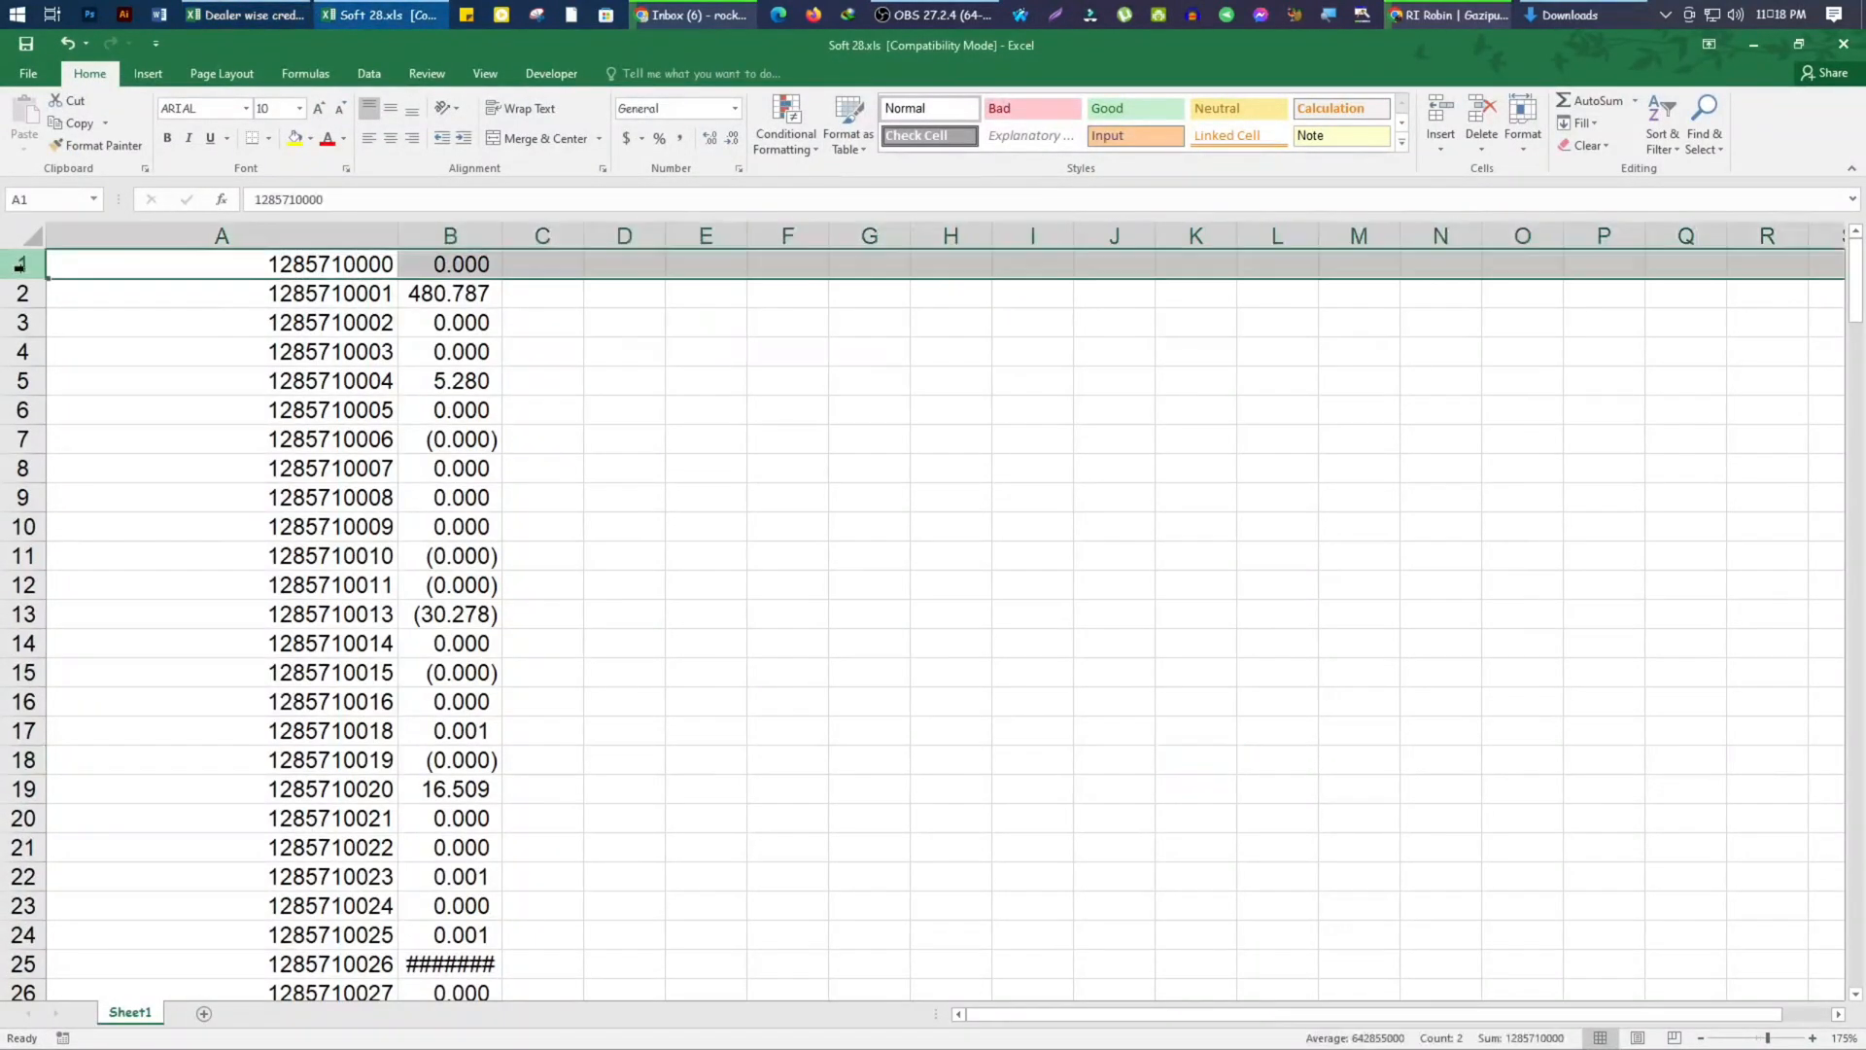
click(1481, 112)
click(1277, 380)
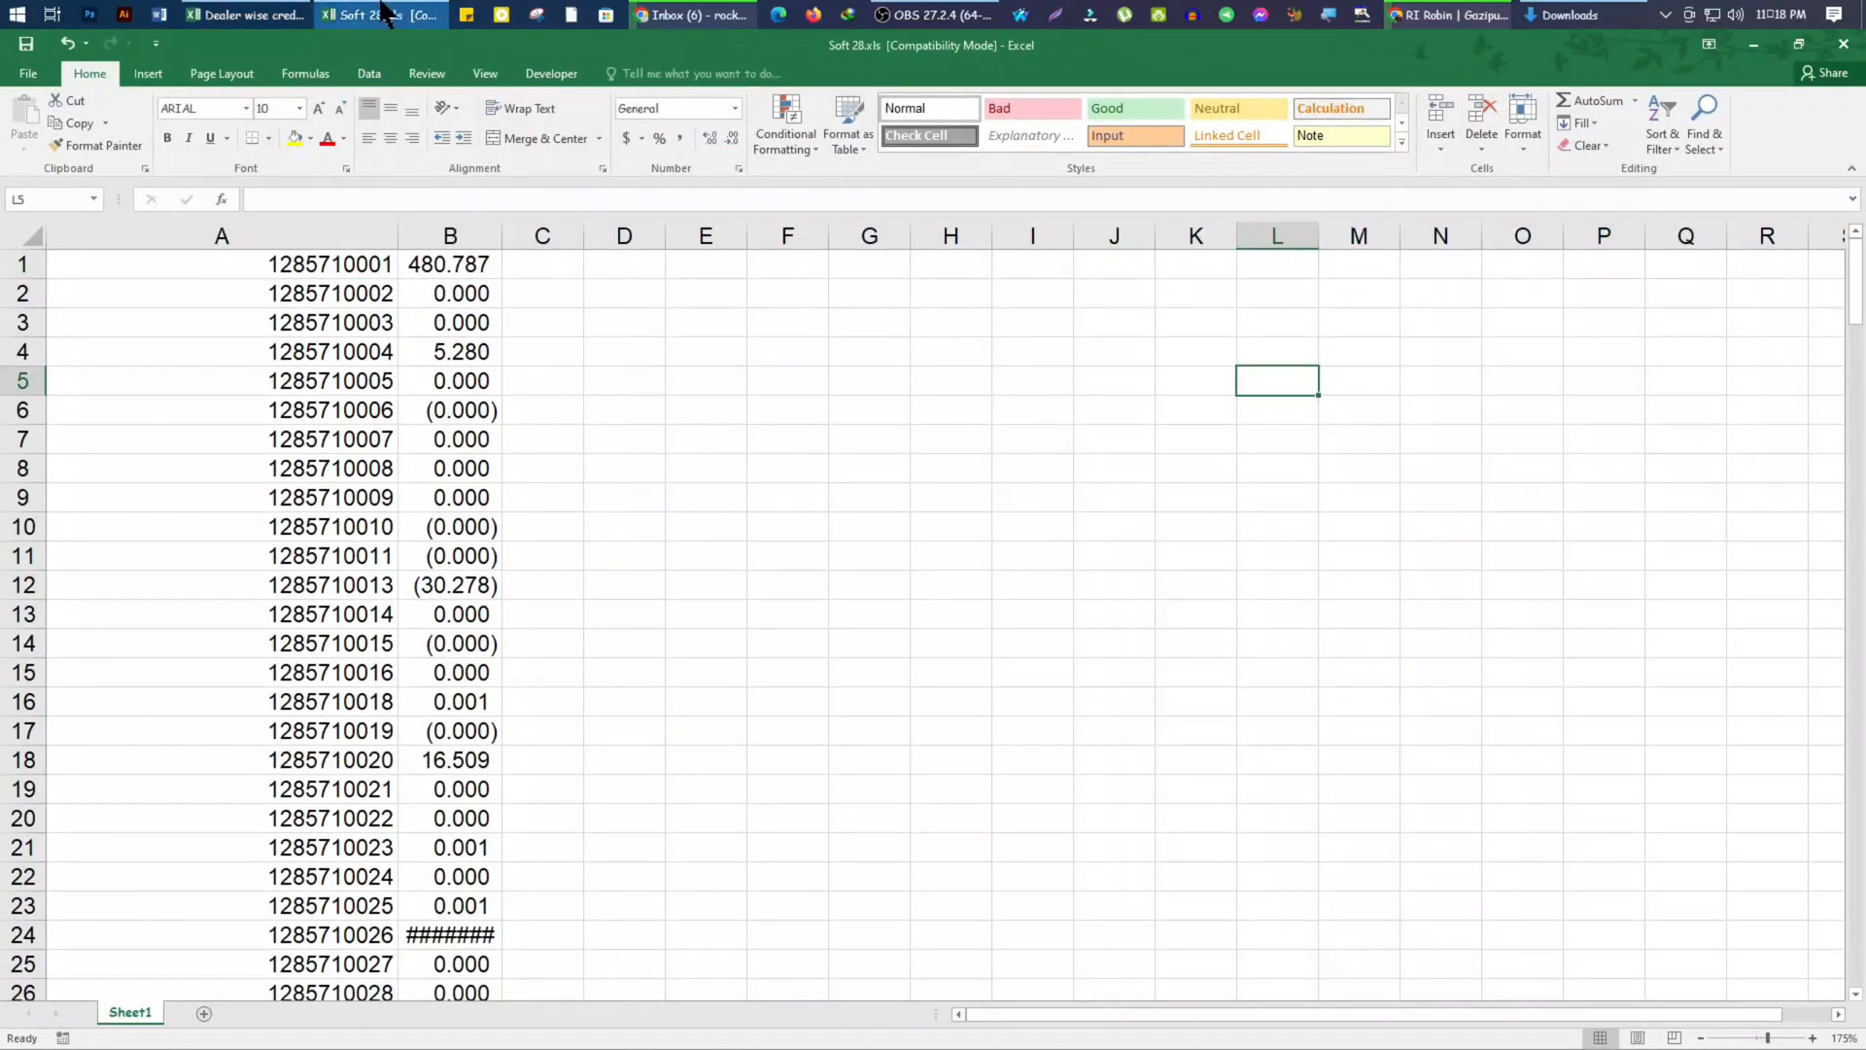
Switch to the dealer wise credit report and start a VLOOKUP in N2 with column D as the lookup value
key(alt+Tab)
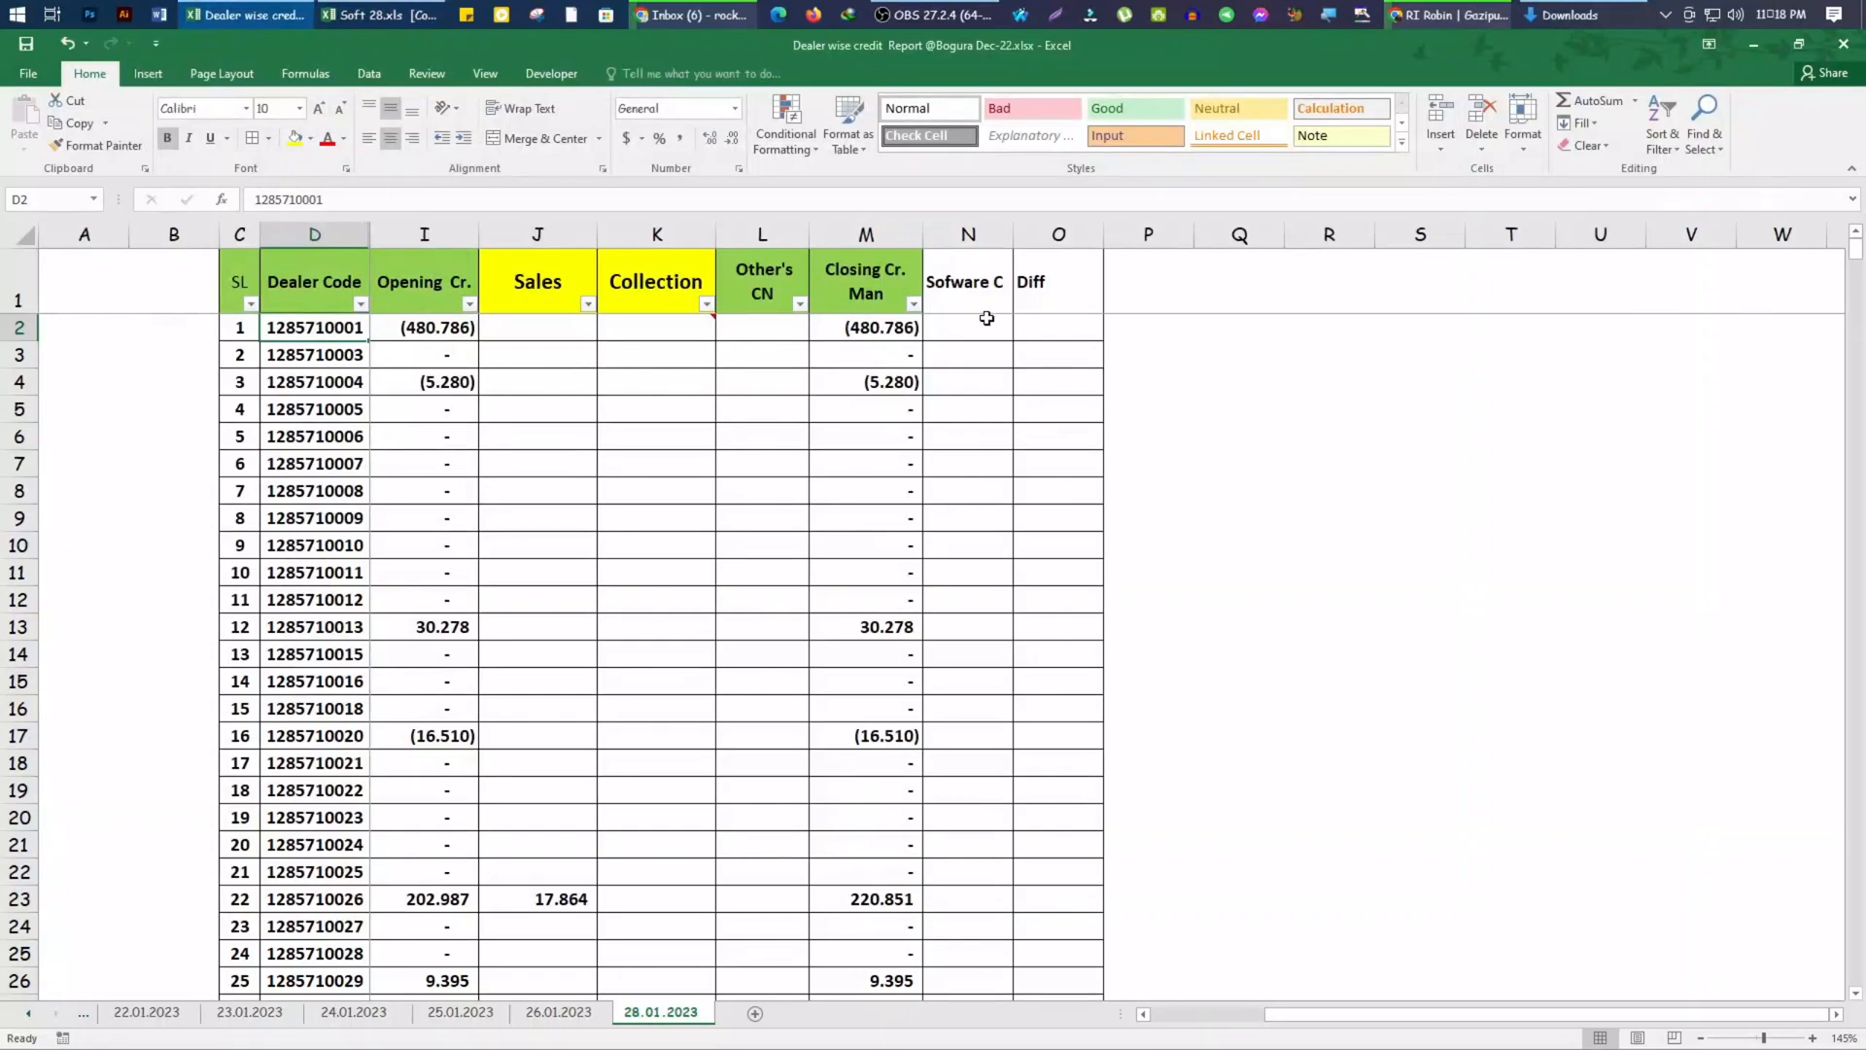
click(991, 331)
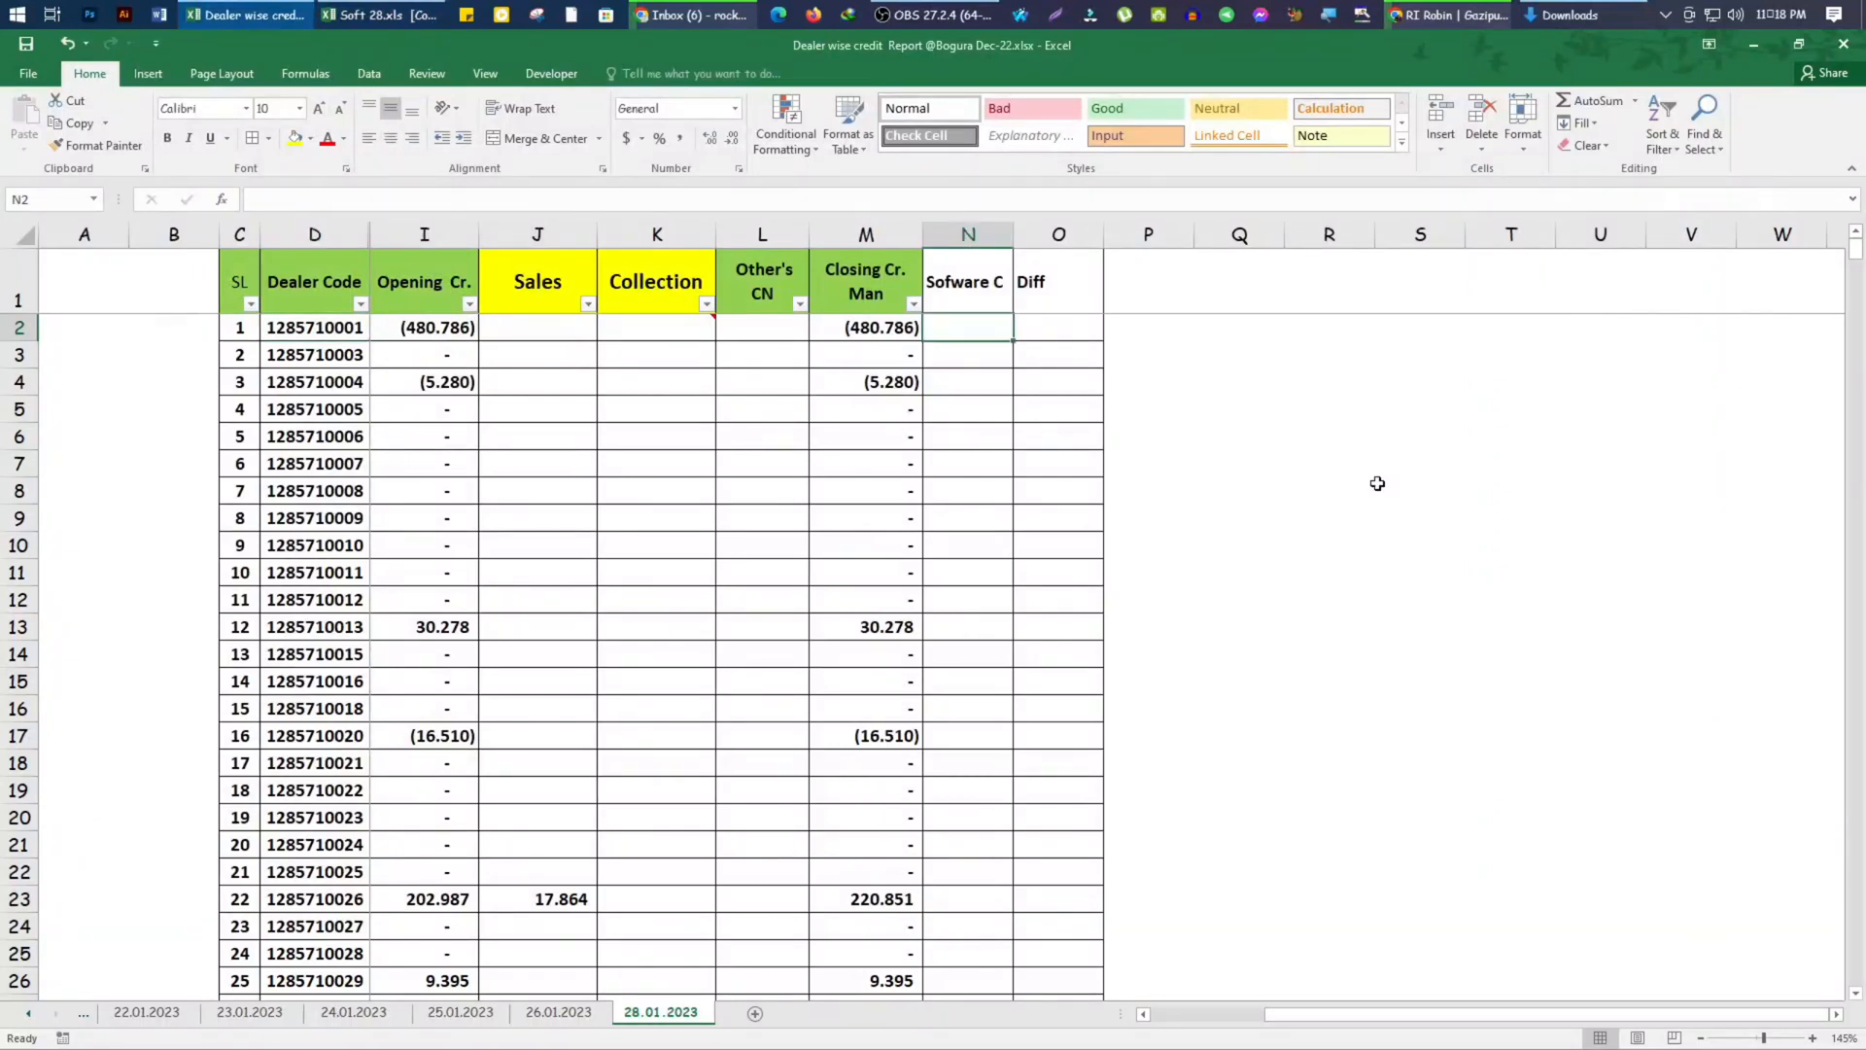
text(=)
click(49, 199)
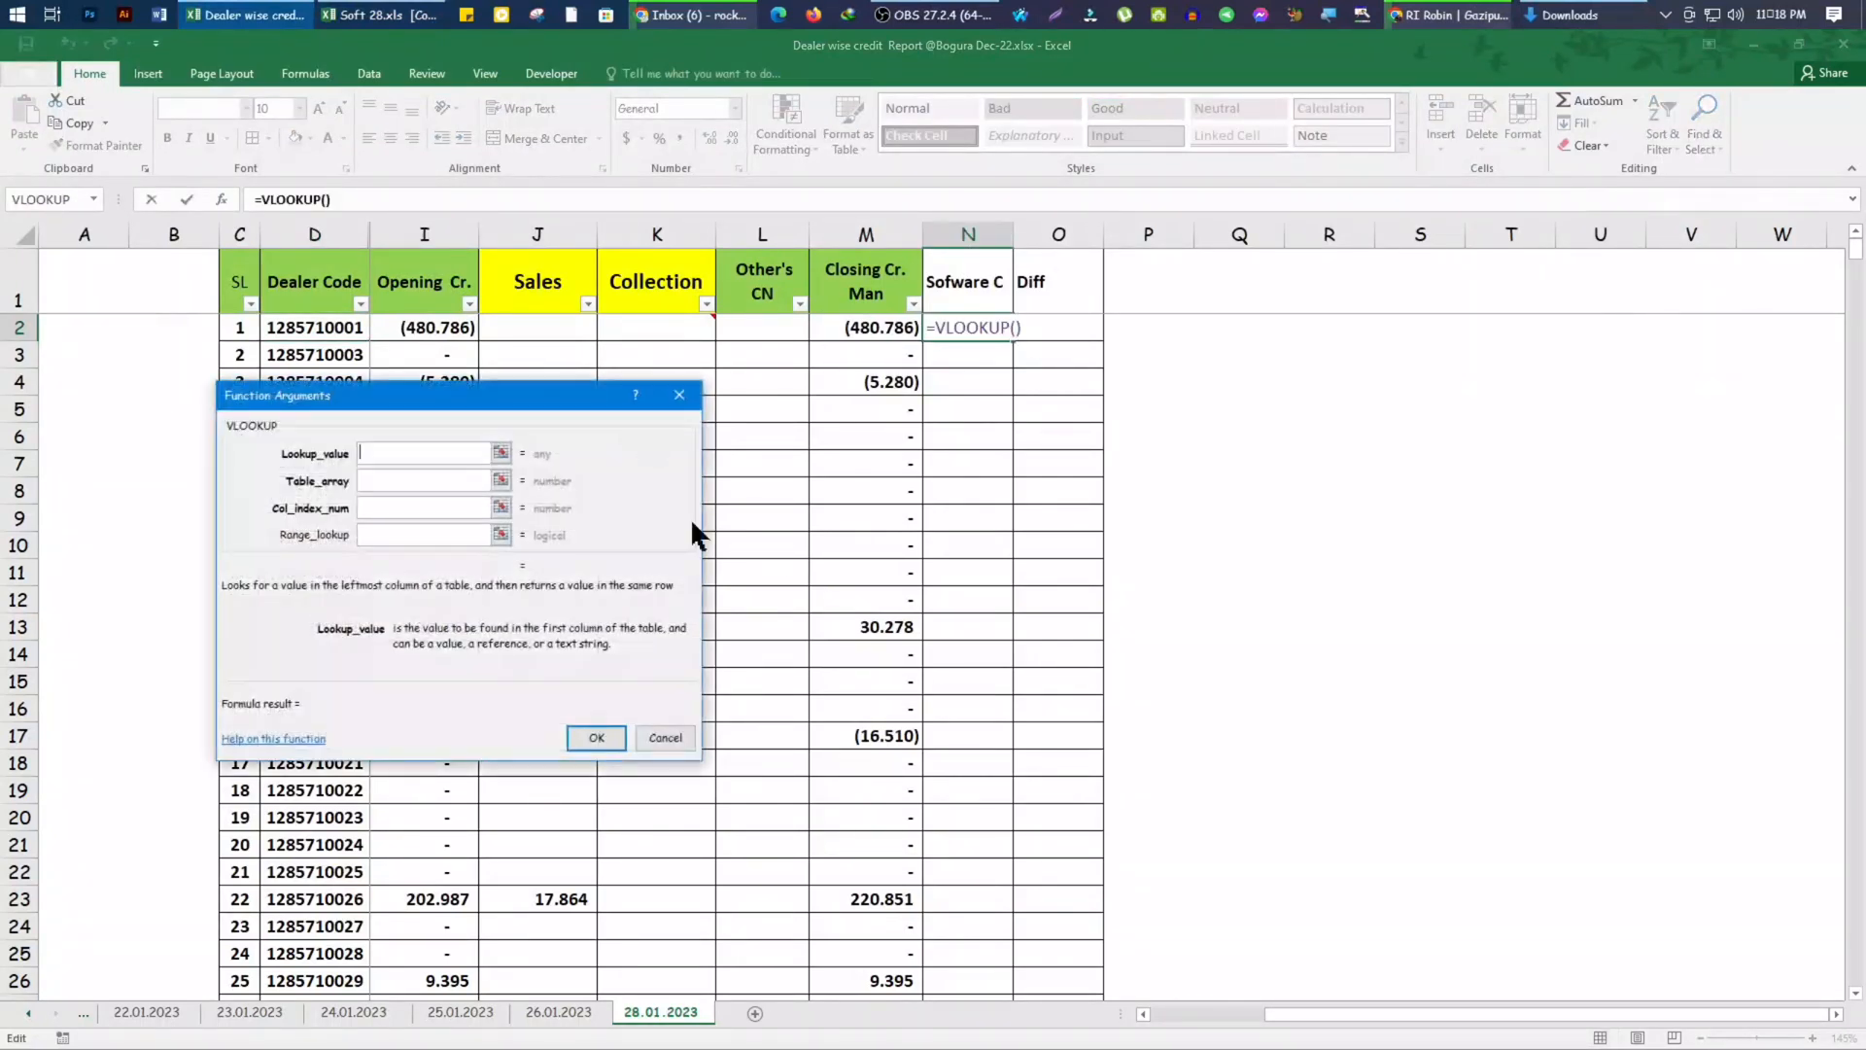
click(328, 234)
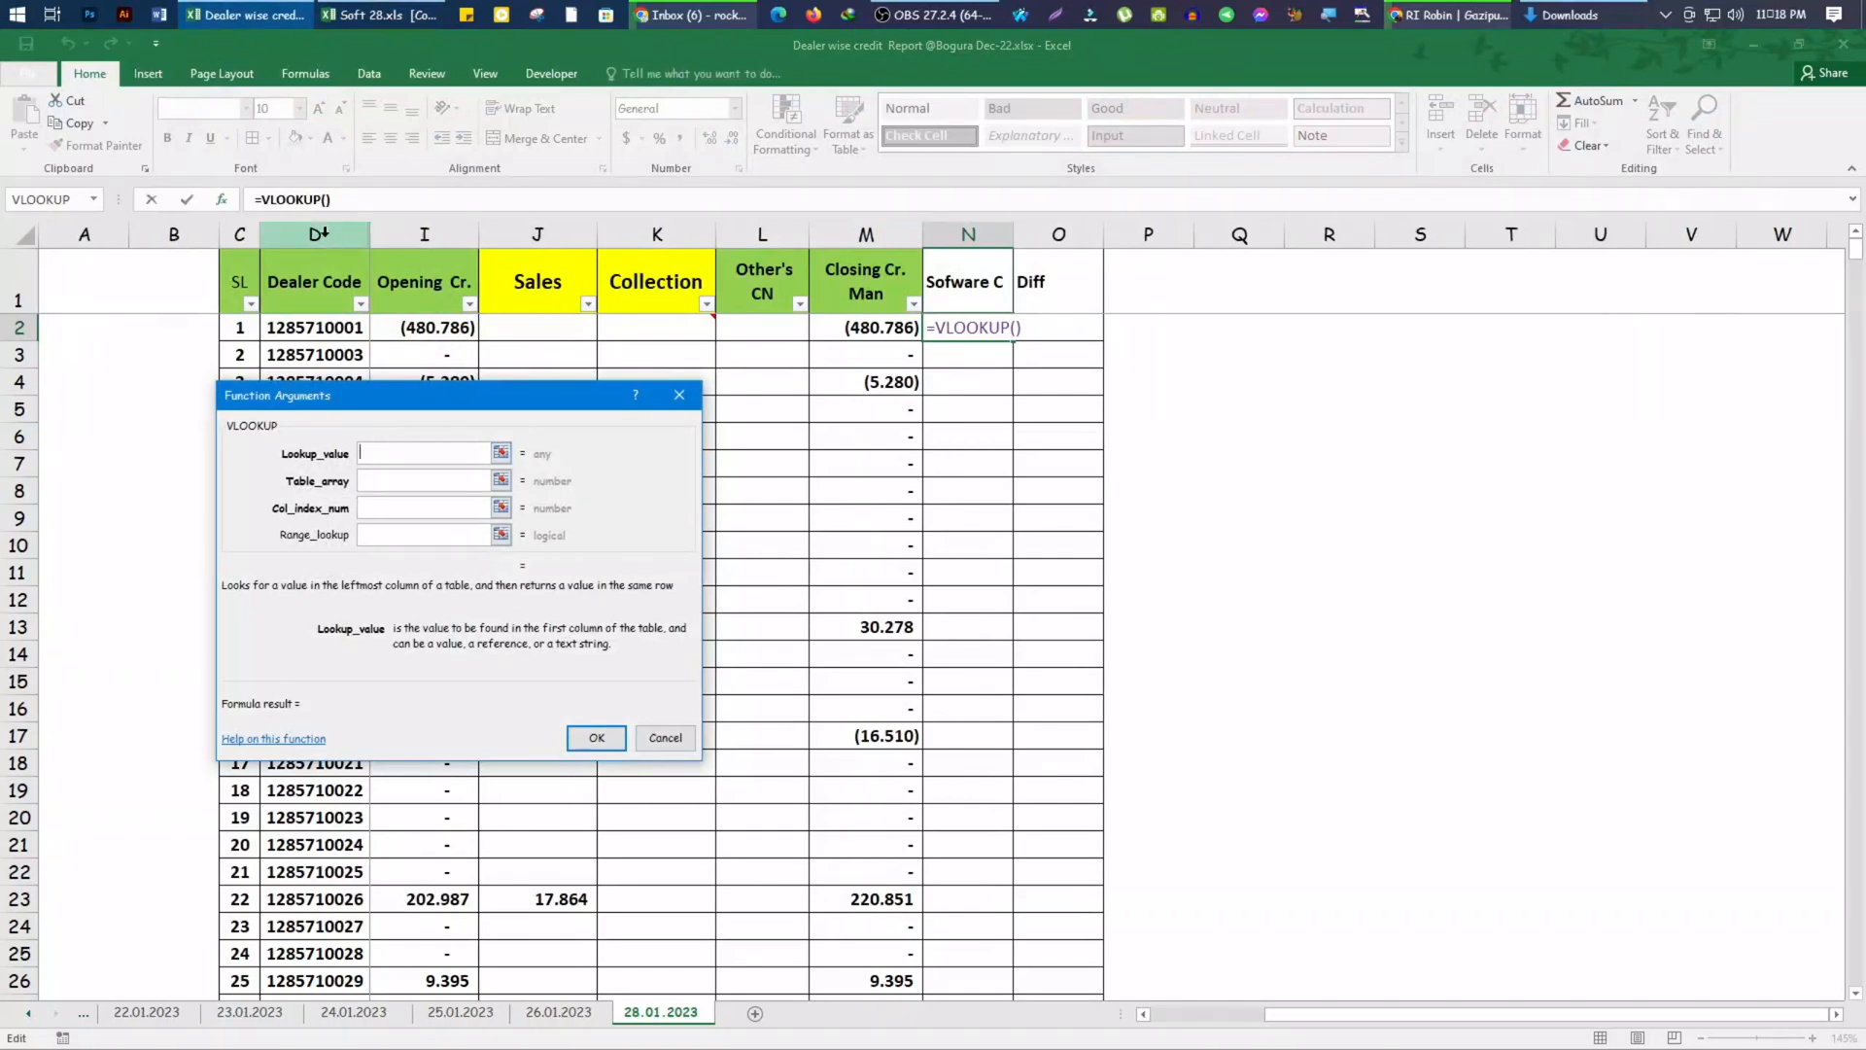
Complete the VLOOKUP with columns A:B of Sheet1 in Soft 28.xls as table array, column index 2 and range lookup 0
click(418, 481)
click(379, 15)
drag(276, 234, 452, 234)
click(426, 505)
text(2)
click(397, 533)
text(0)
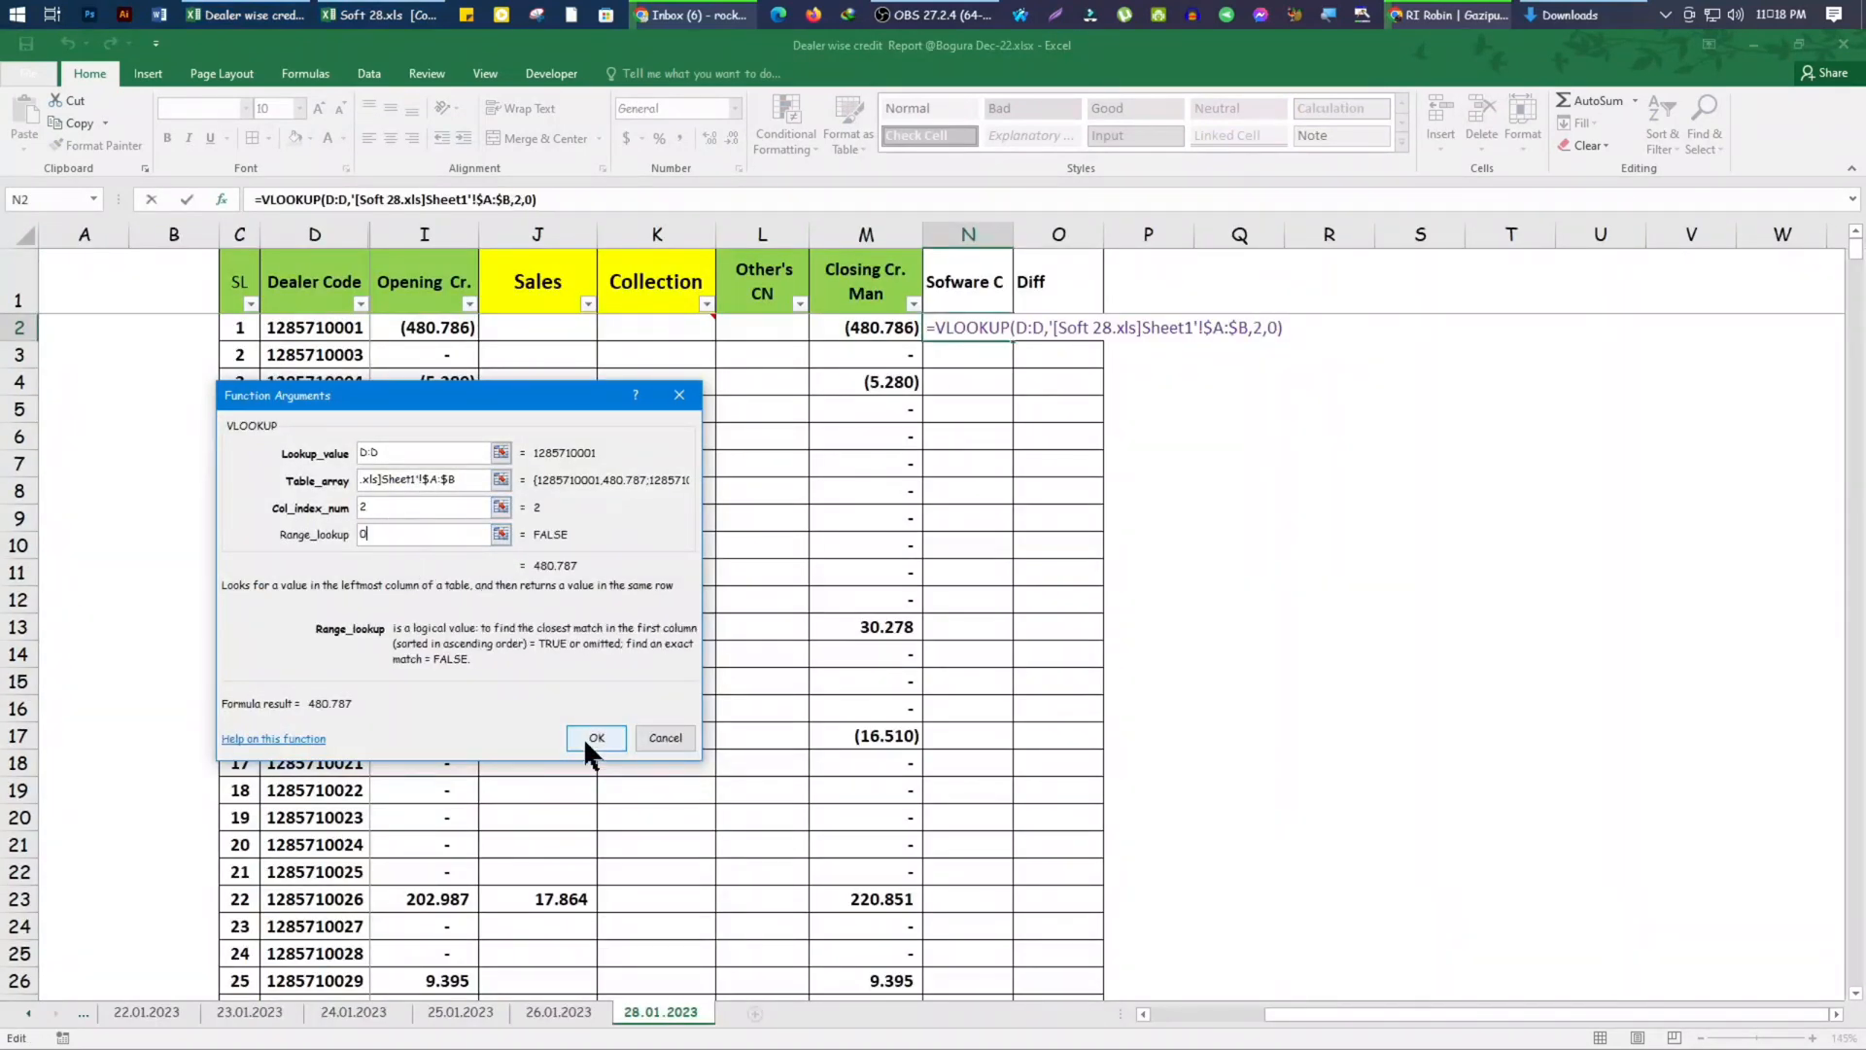
click(589, 735)
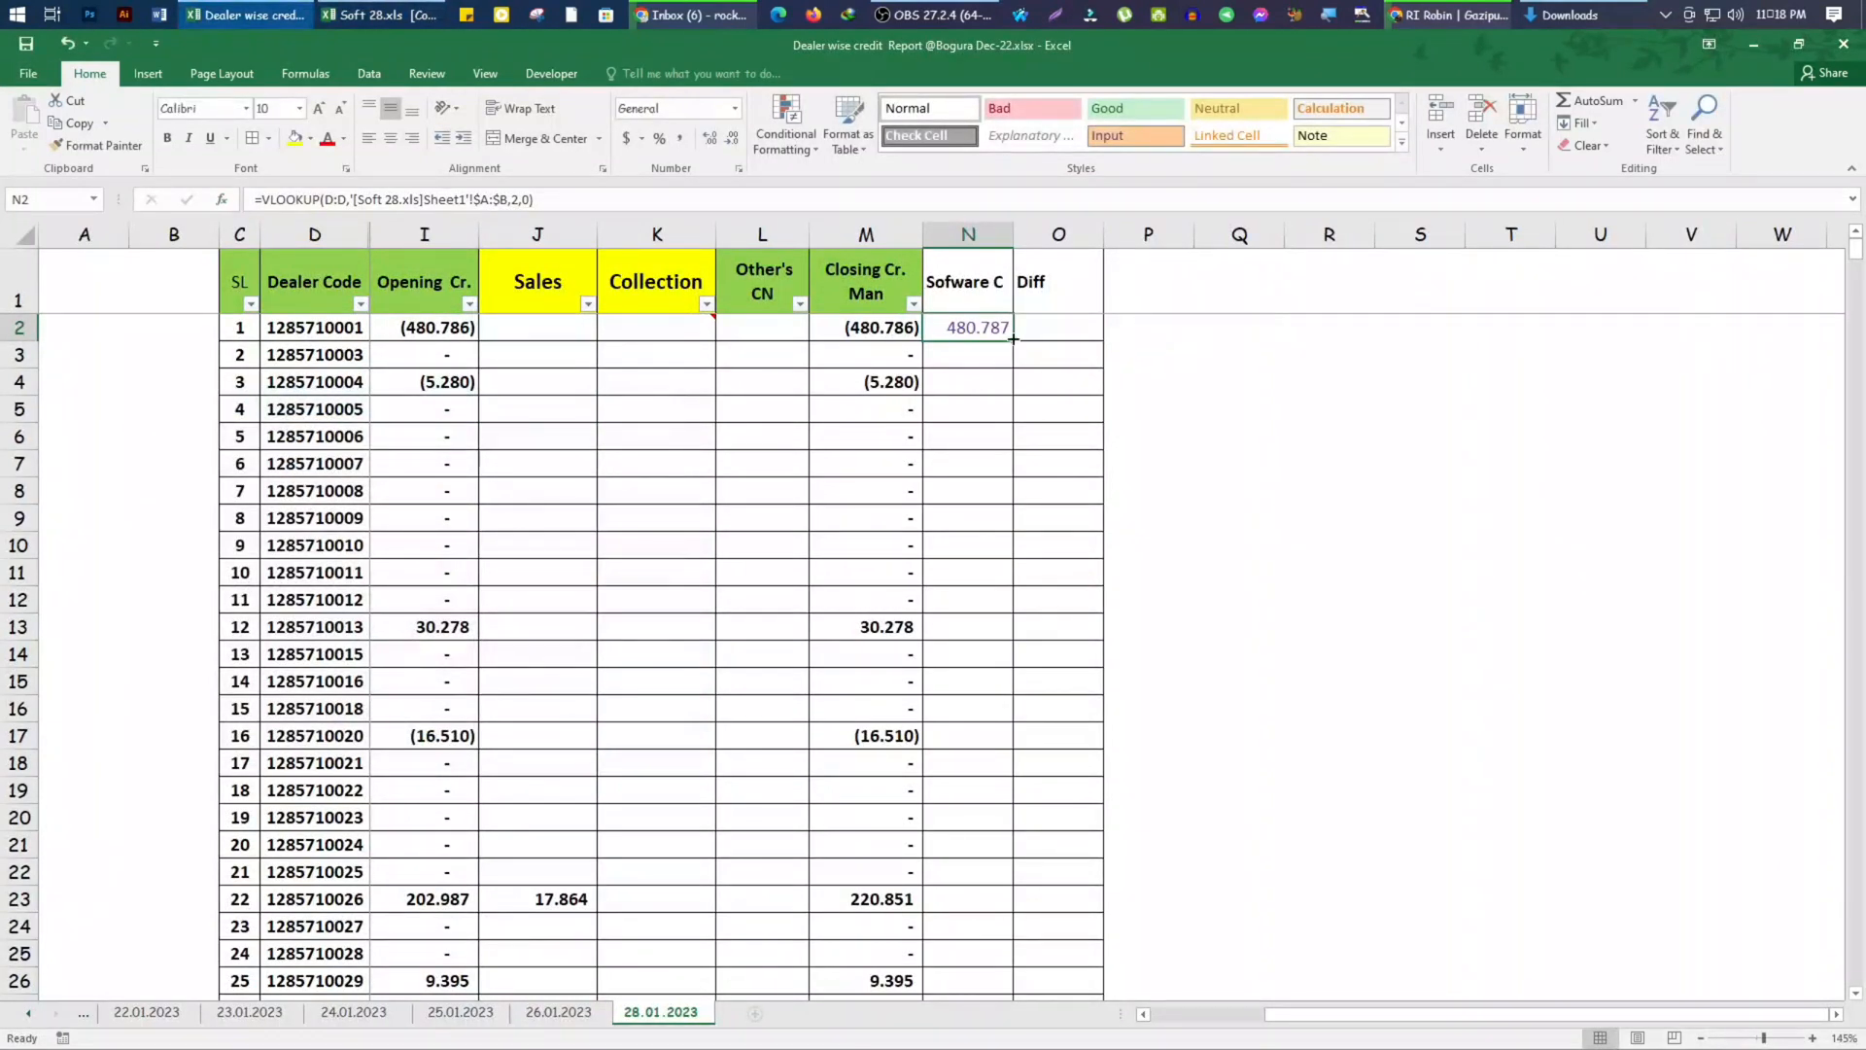
Fill the VLOOKUP down the Sofware C column and replace the formulas with their pasted values
double_click(1013, 338)
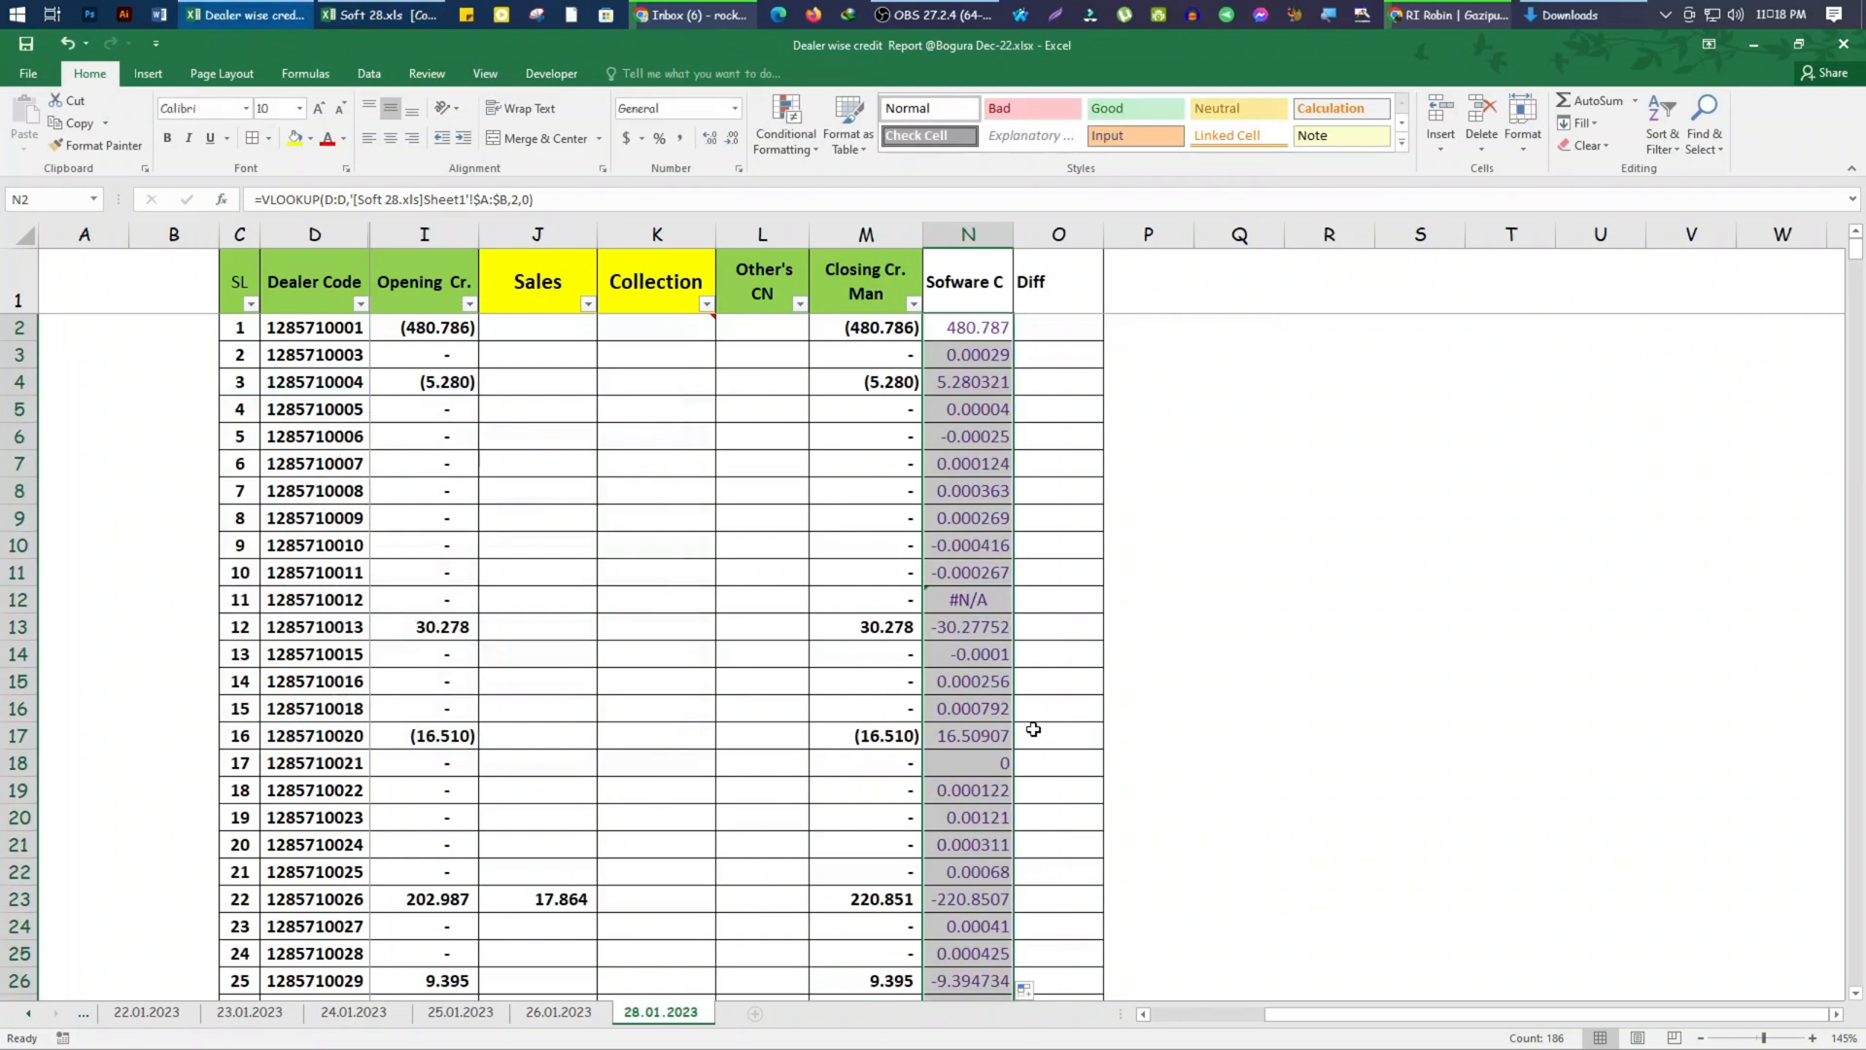
scroll(1069, 704, down, 1)
scroll(1069, 704, up, 1)
key(ctrl+c)
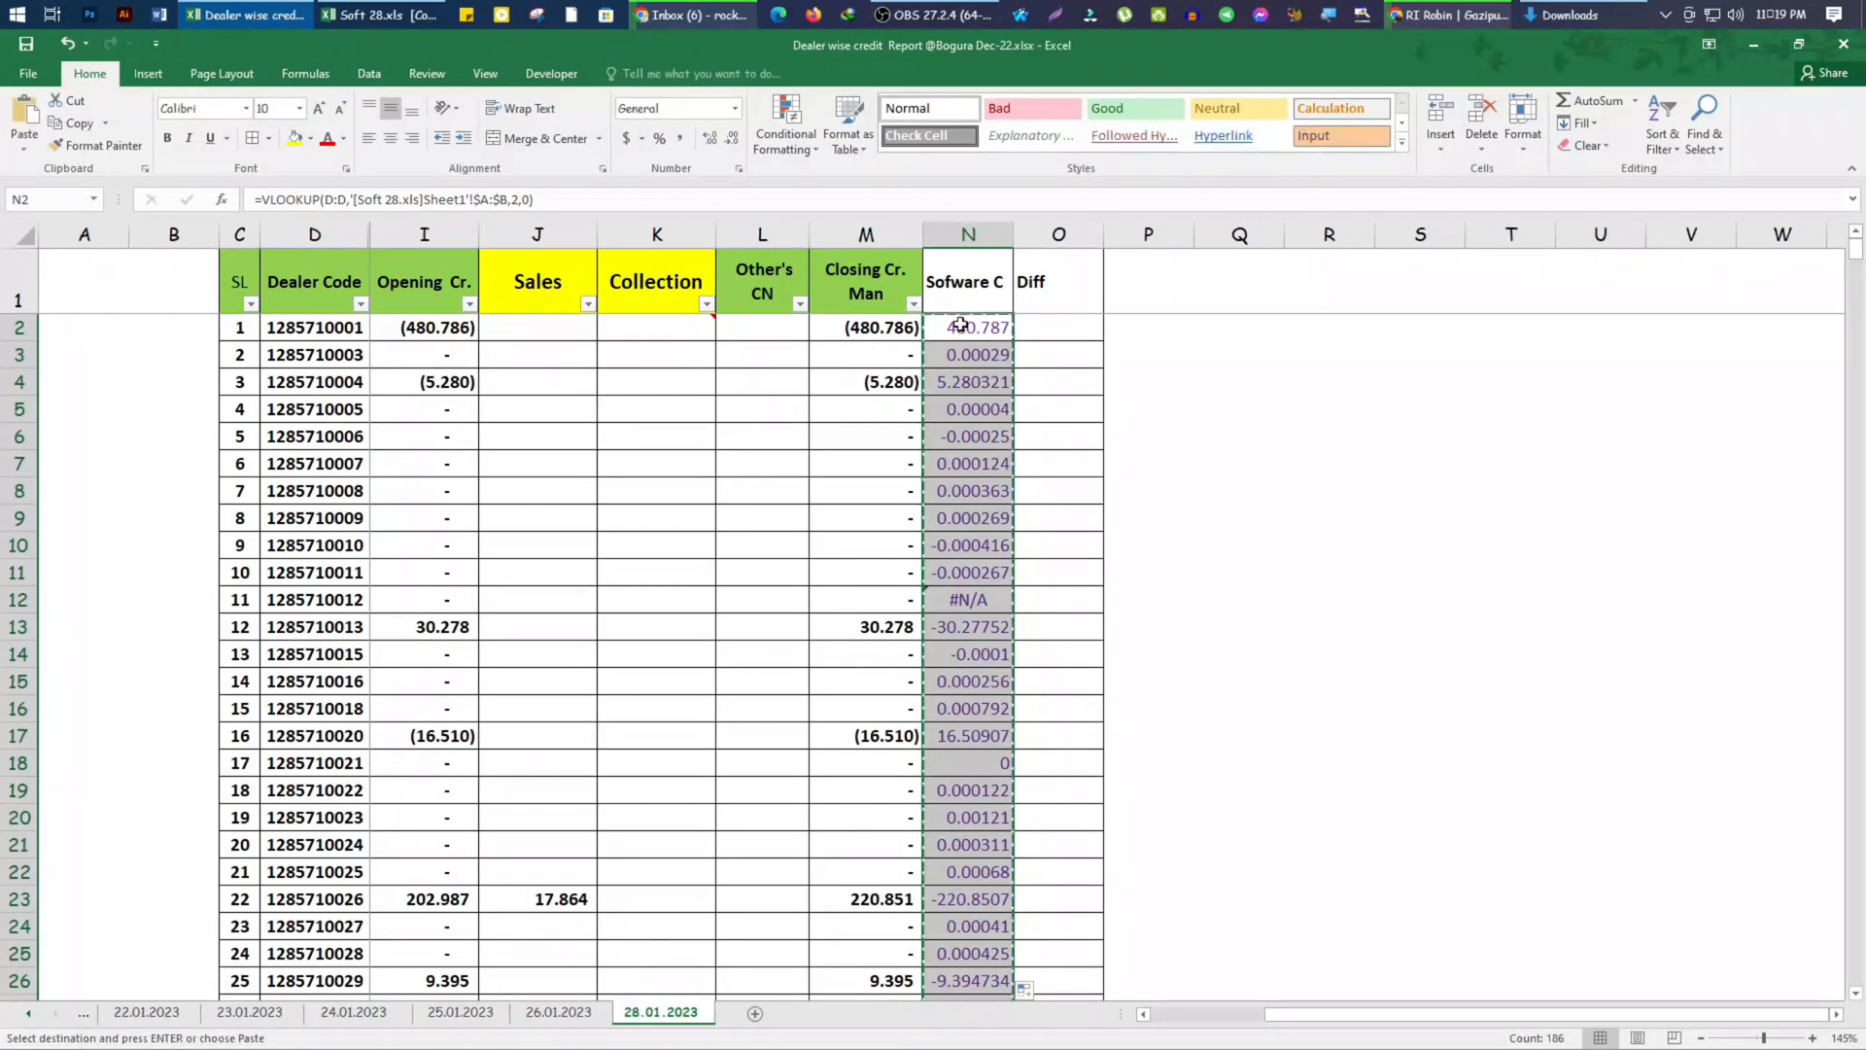
right_click(964, 325)
click(1029, 420)
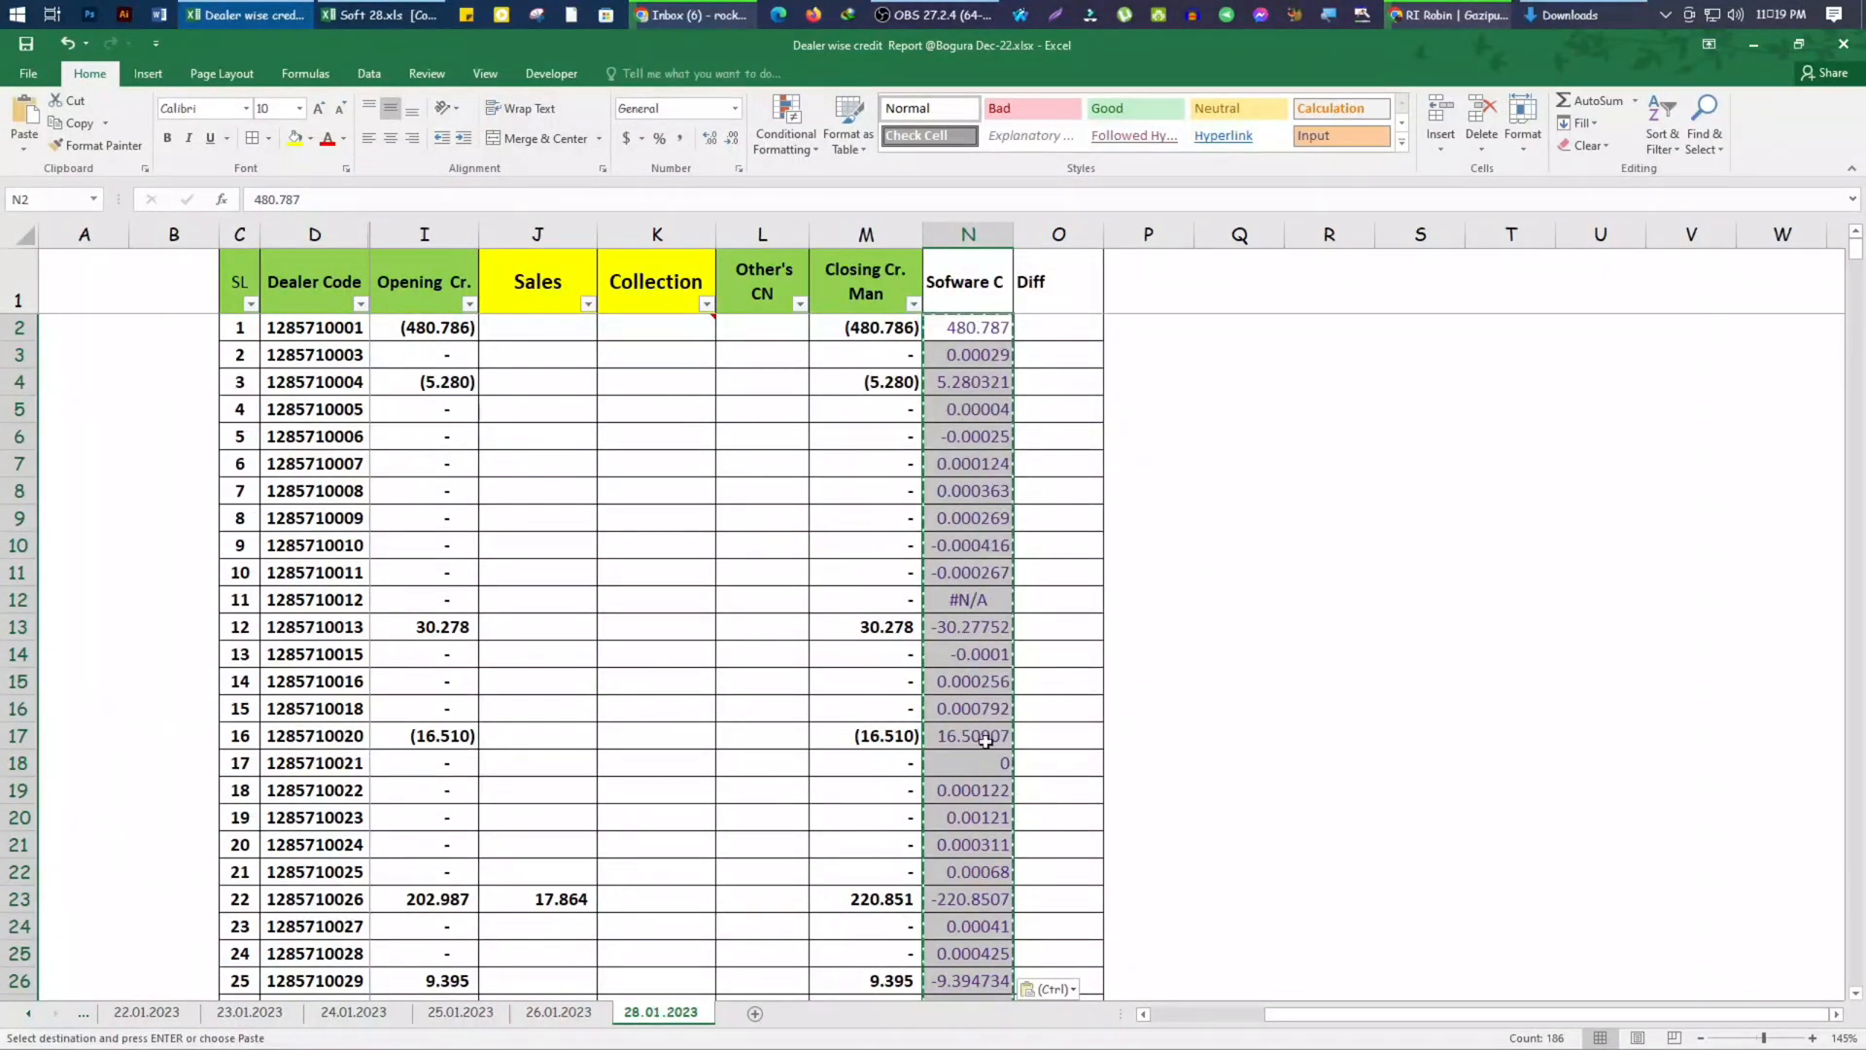
Select only the error constants in the Sofware C column using Go To Special
scroll(985, 740, down, 7)
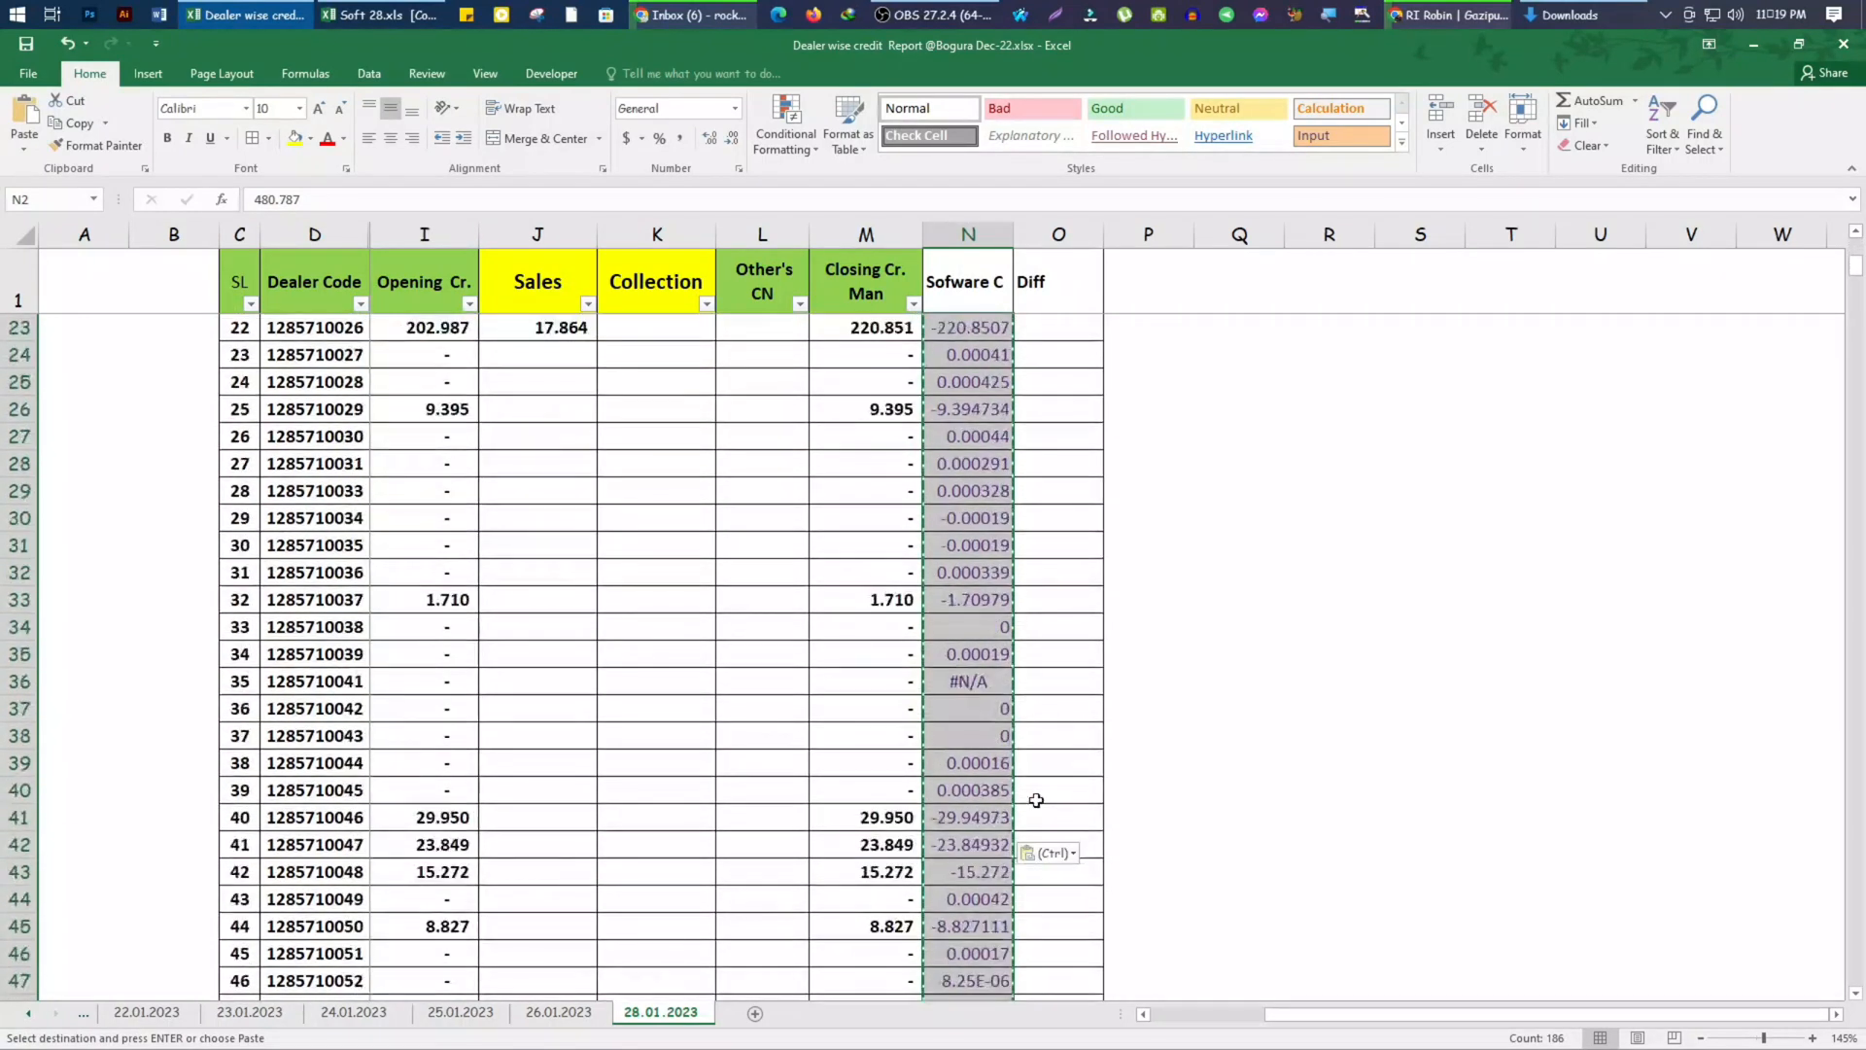
drag(1860, 277, 1838, 188)
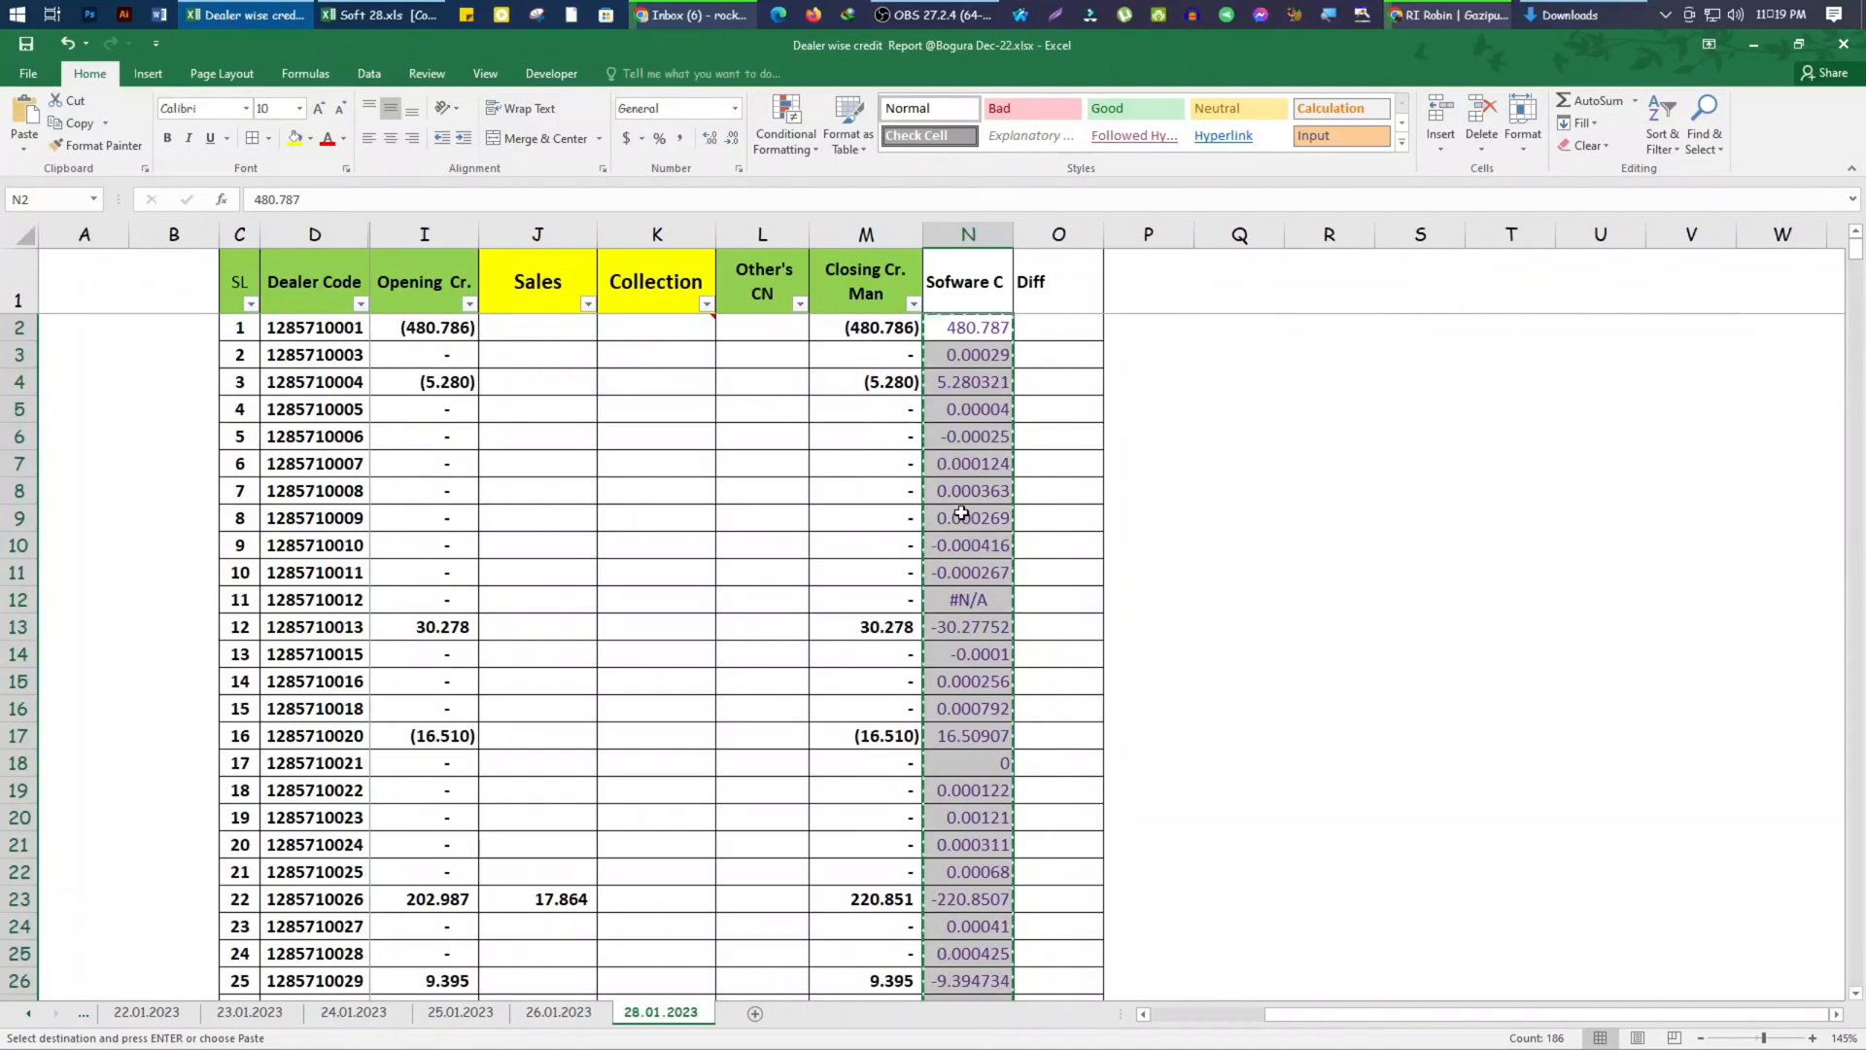
key(F5)
drag(420, 448, 580, 362)
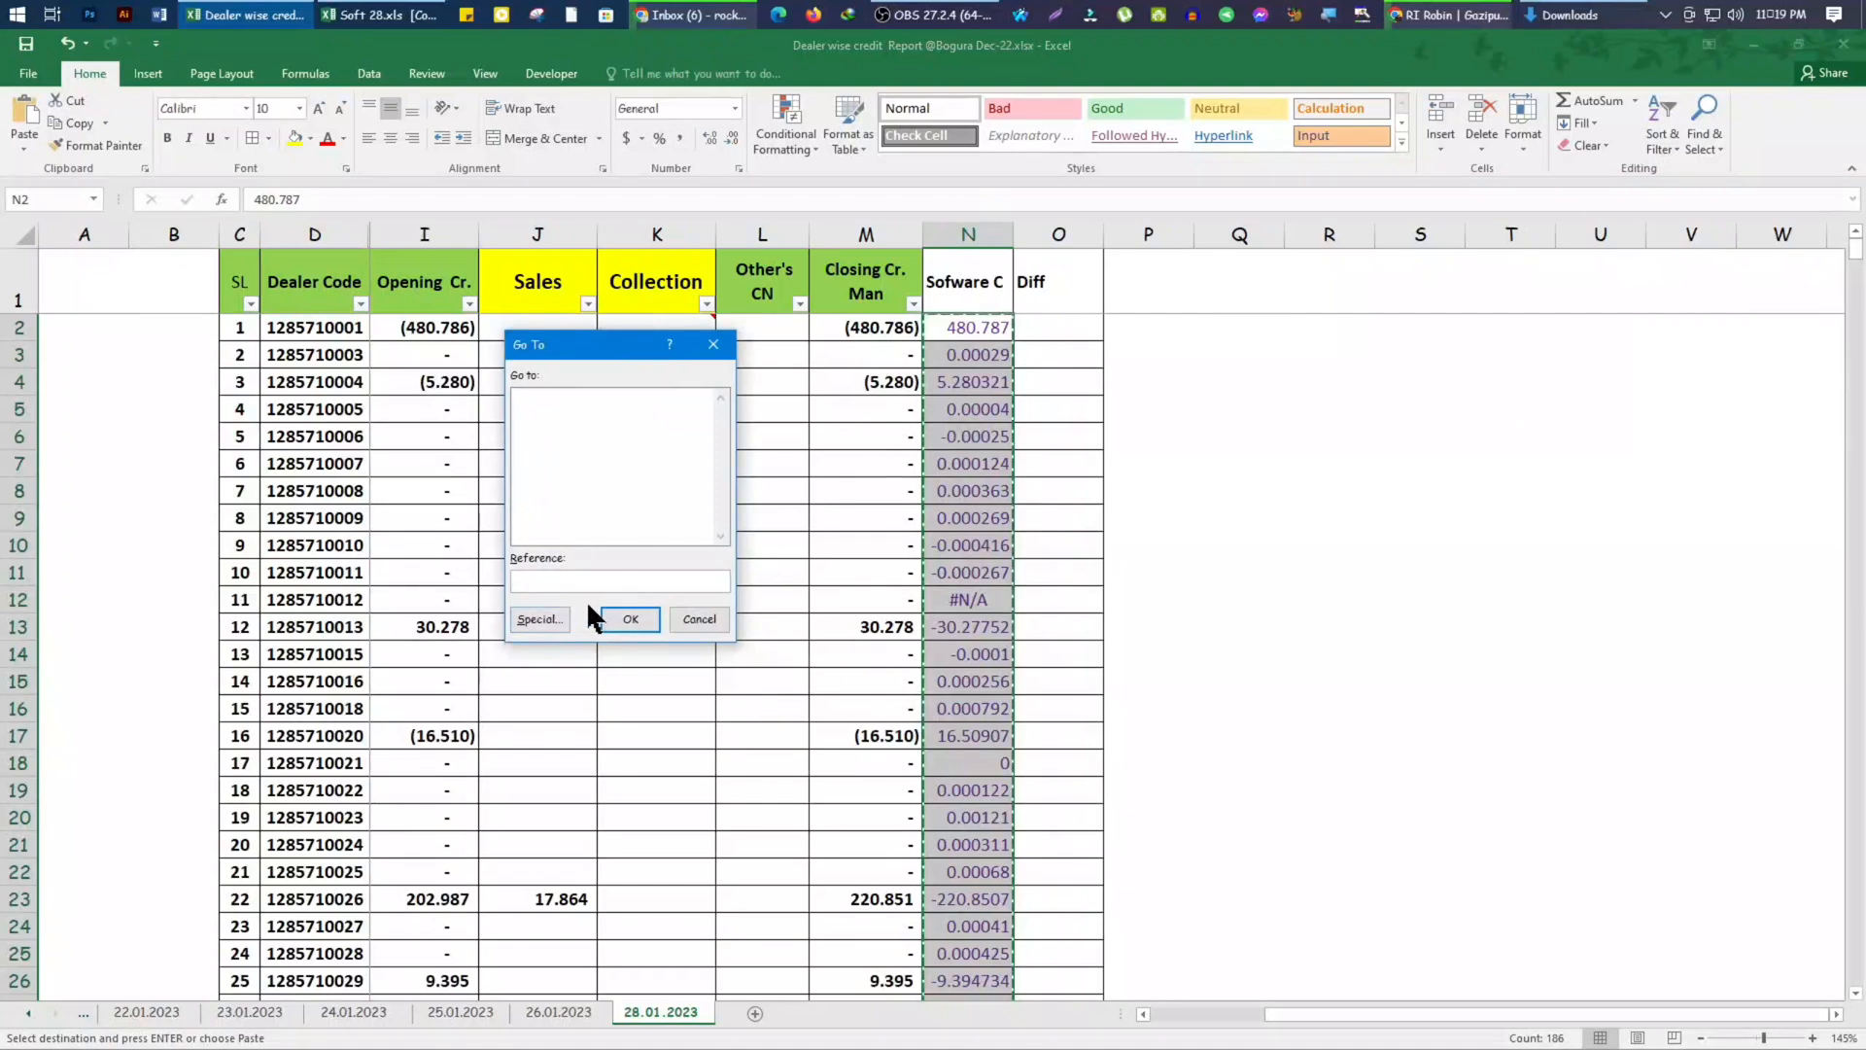
click(550, 619)
click(512, 384)
click(542, 430)
click(531, 454)
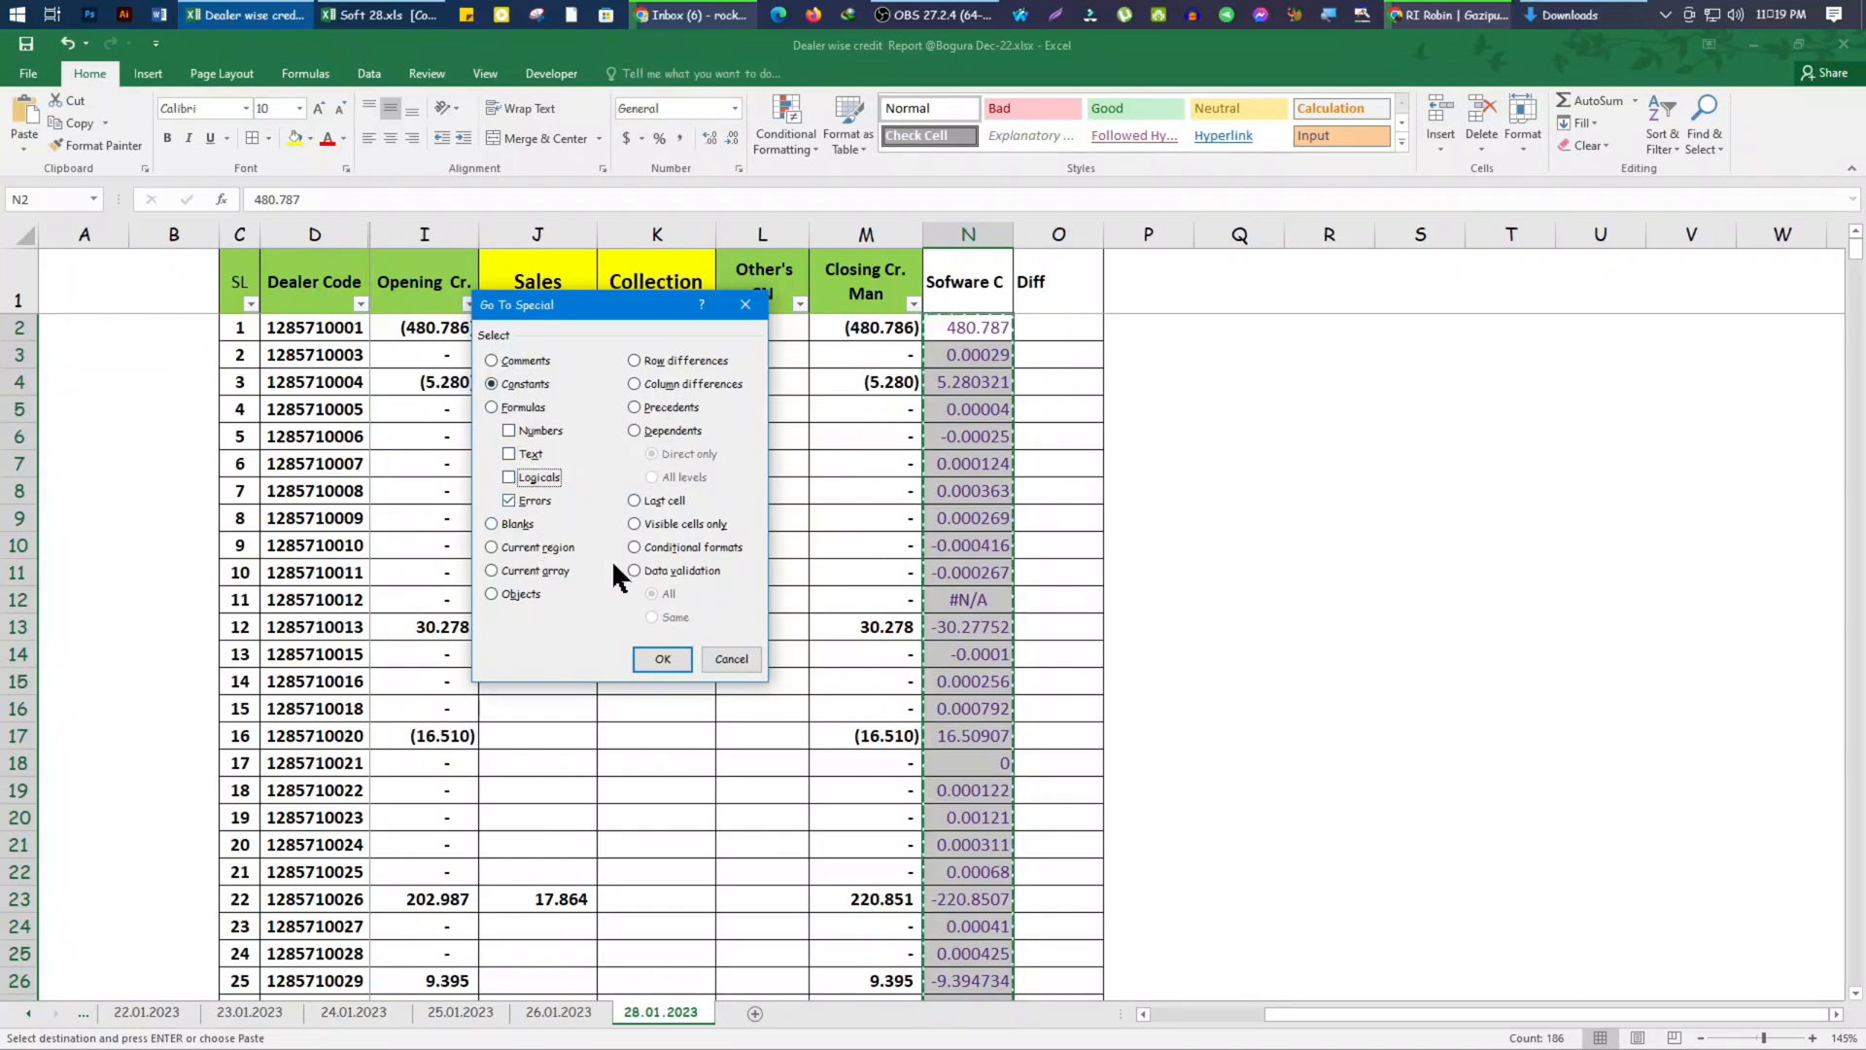
click(656, 656)
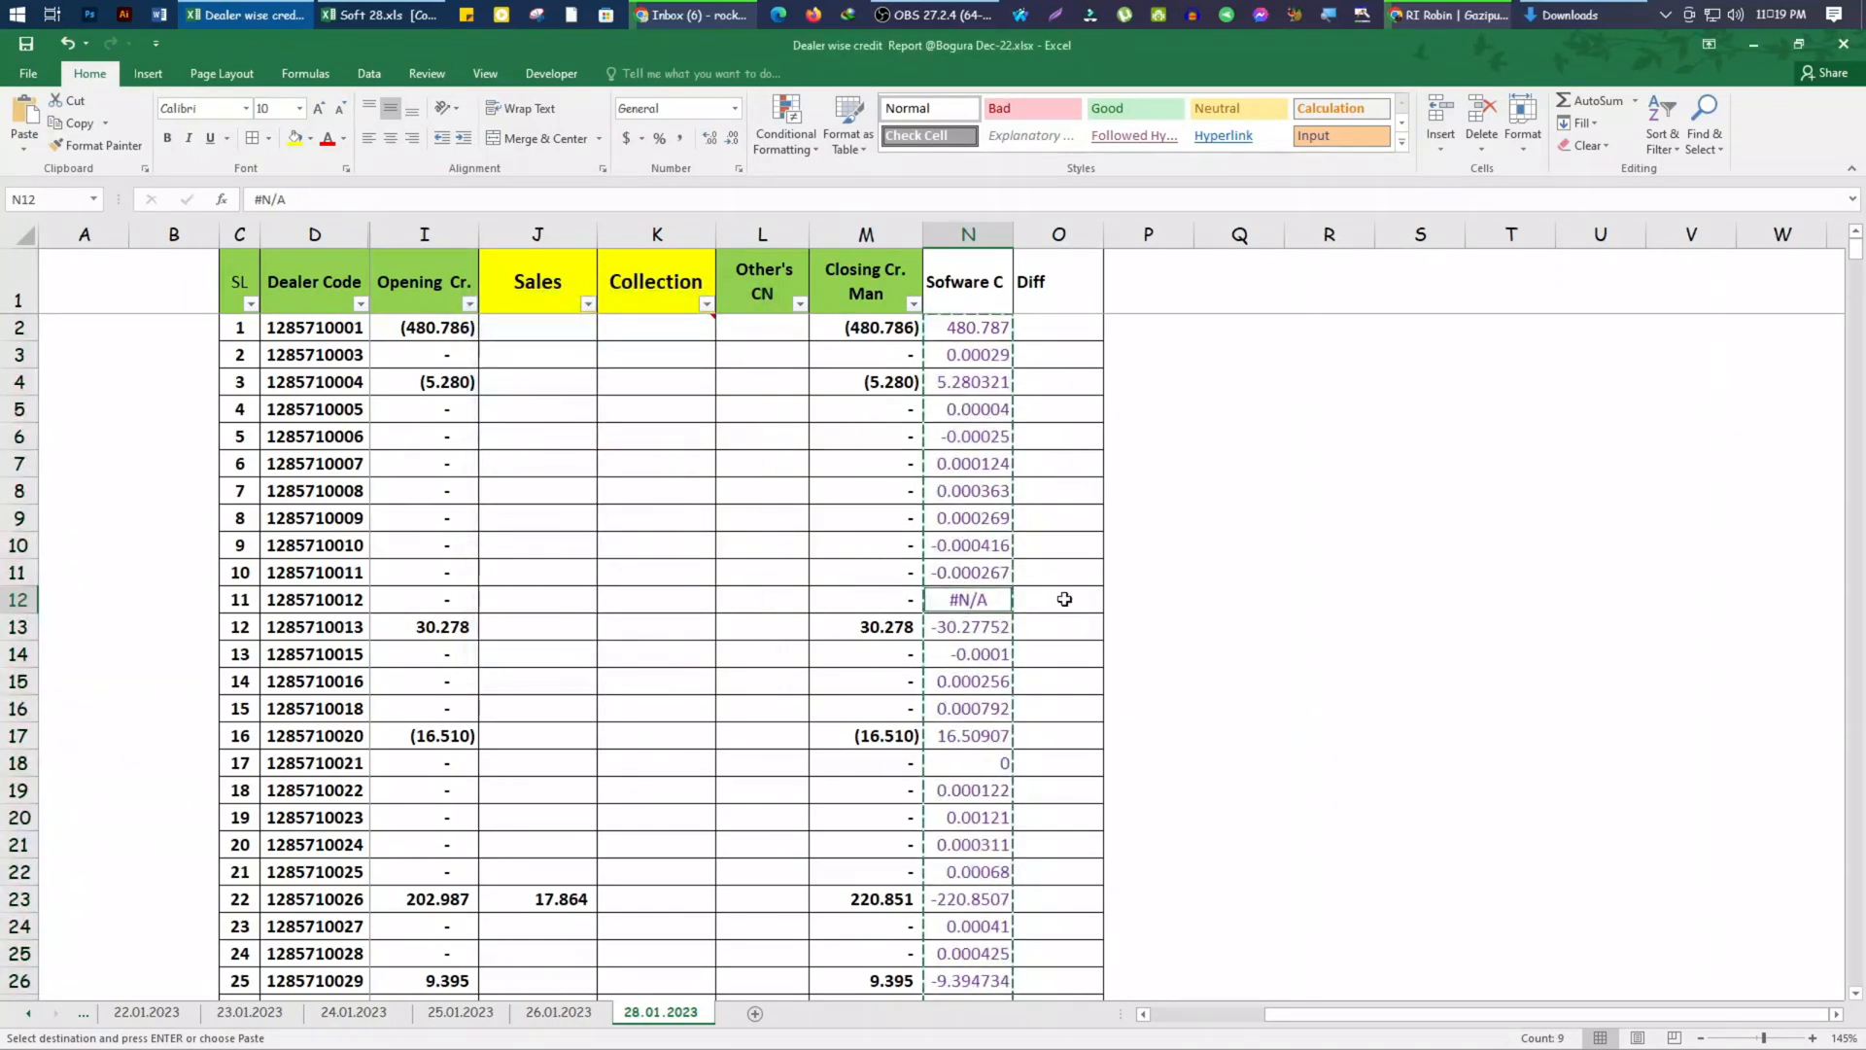
Clear the selected #N/A error cells in the Sofware C column
scroll(1089, 650, down, 3)
scroll(1016, 622, up, 3)
key(Delete)
click(1087, 449)
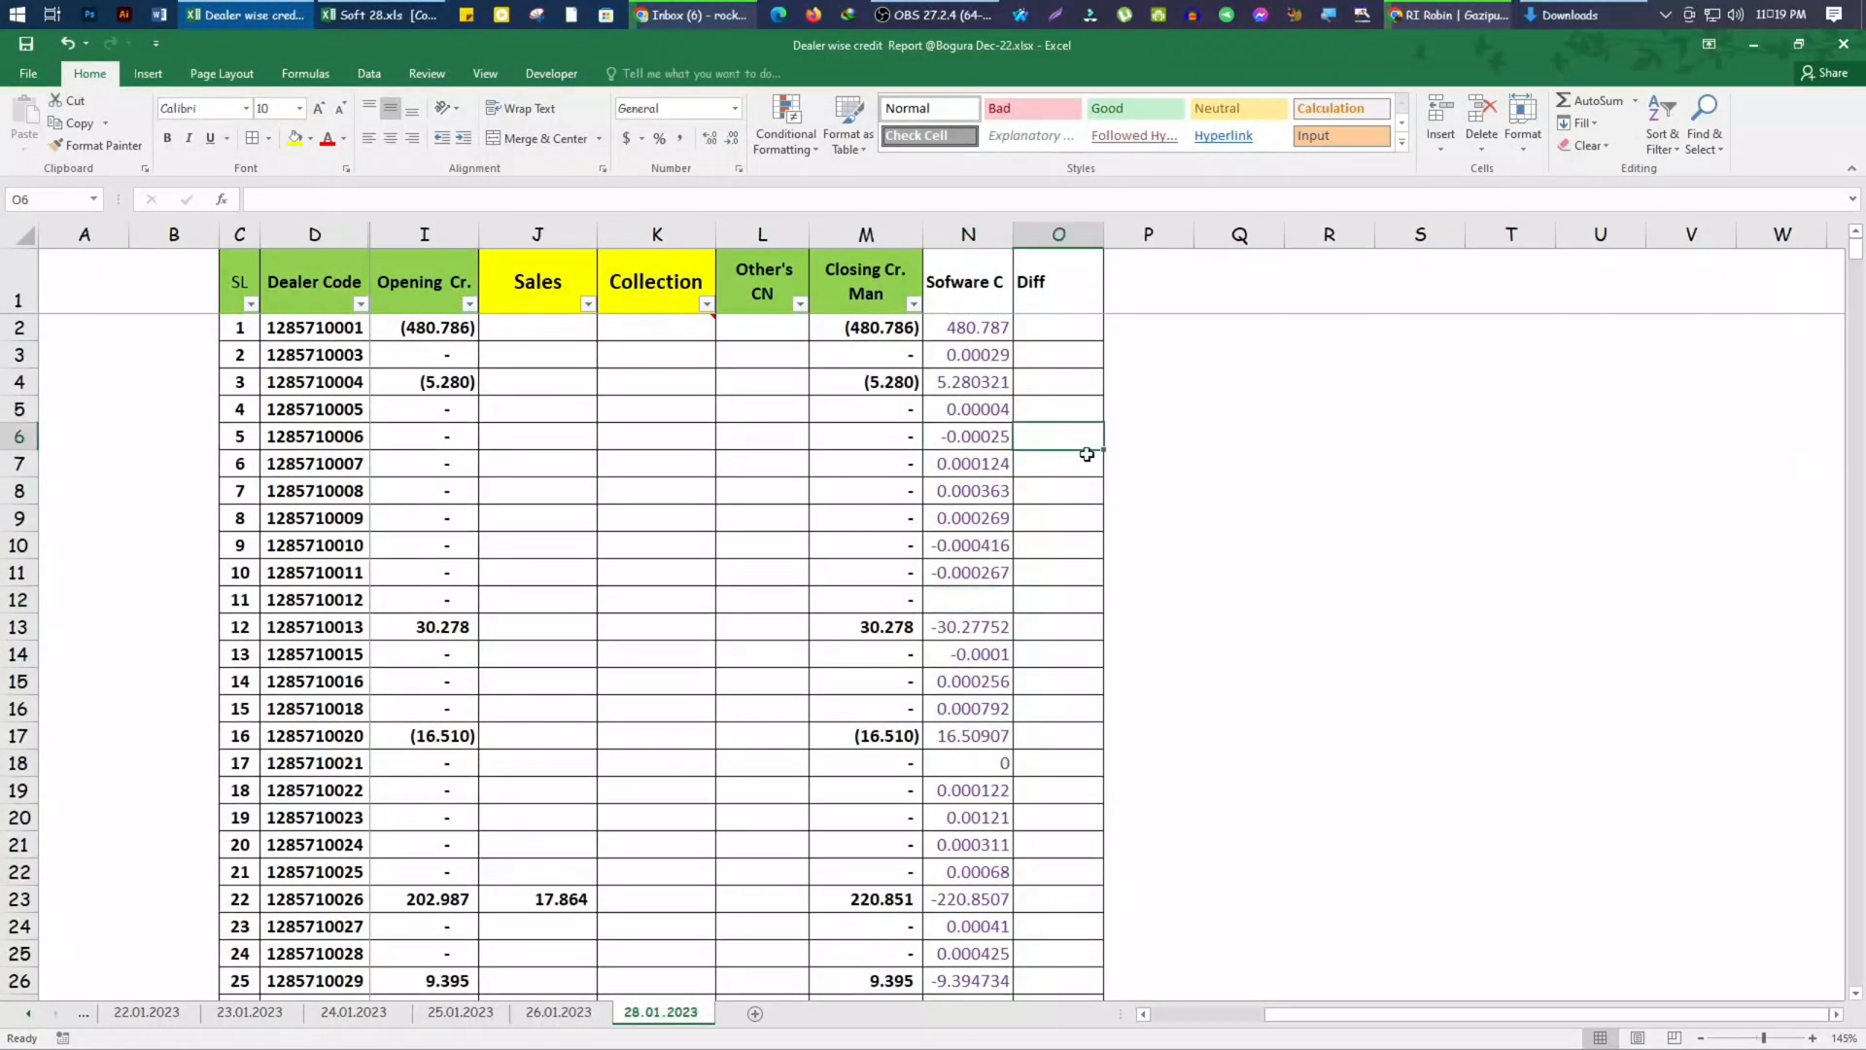
Compare the manual closing credit in M2 with the software credit in N2, including their signs
click(1041, 335)
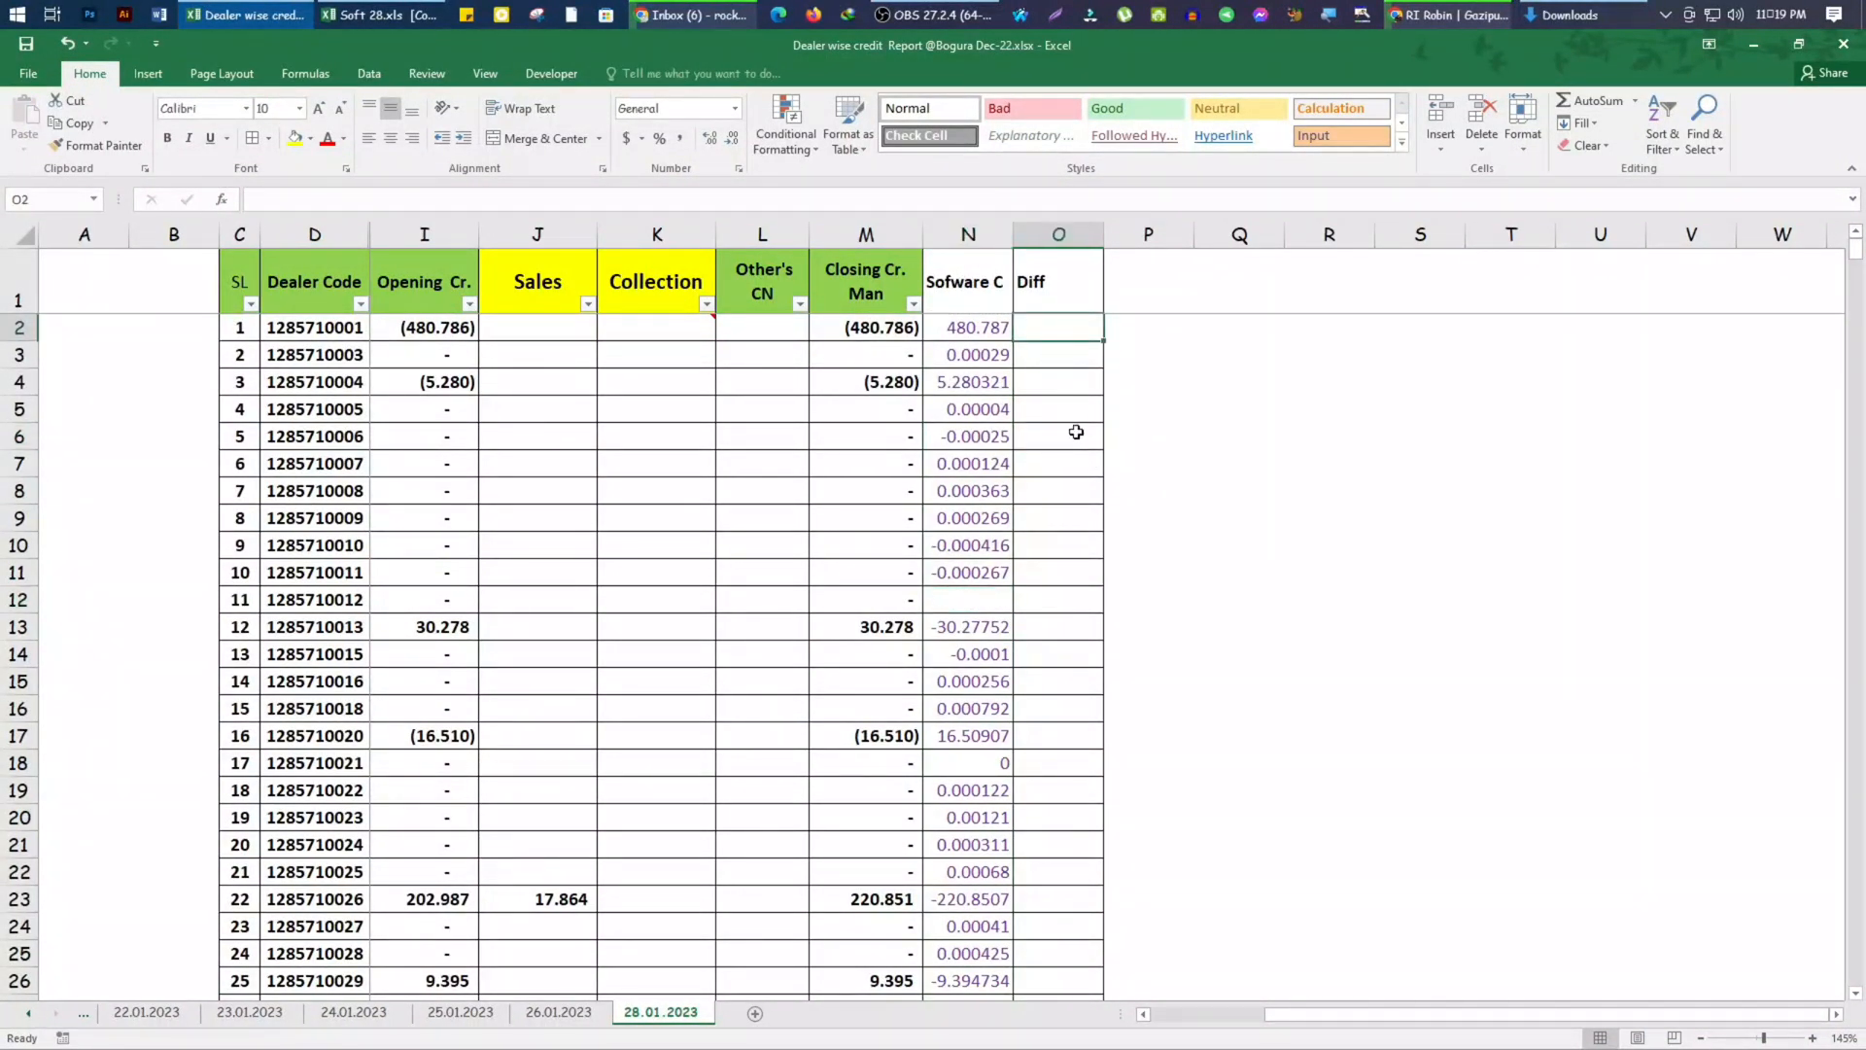
click(973, 332)
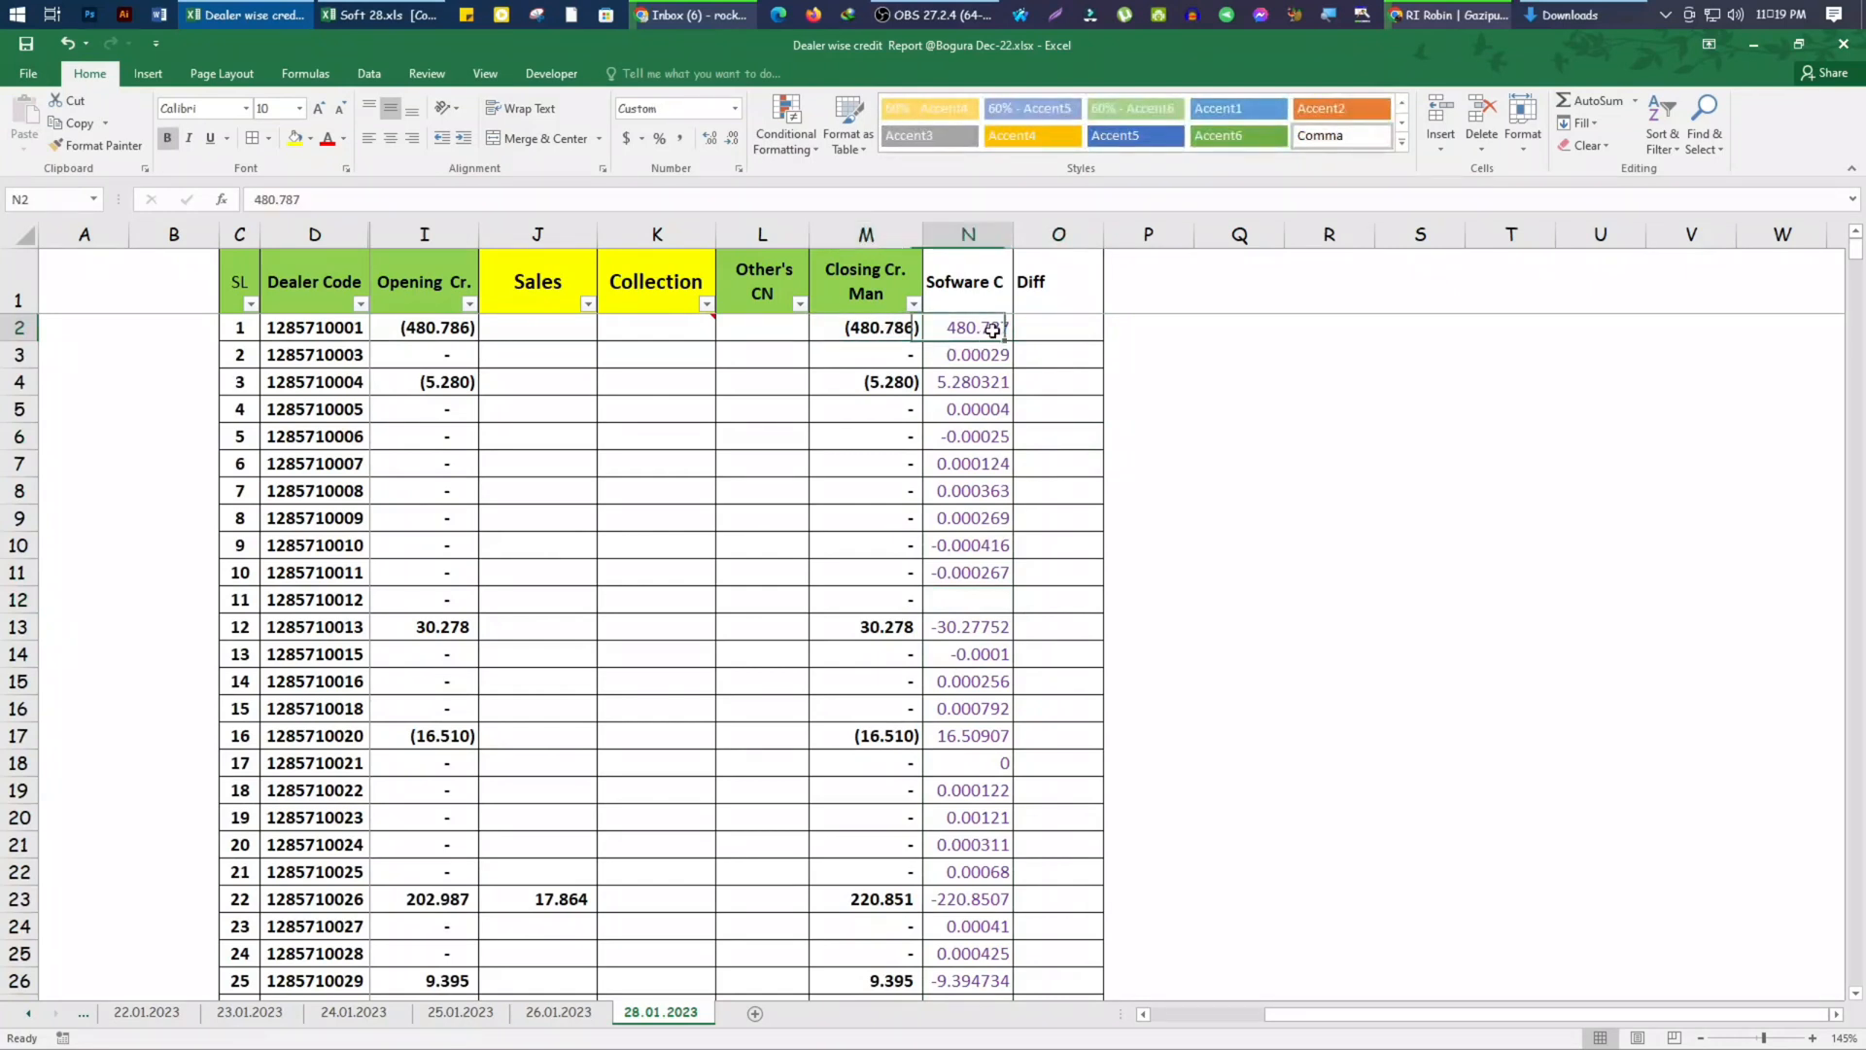
click(1053, 370)
ctrl+scroll(981, 561, up, 5)
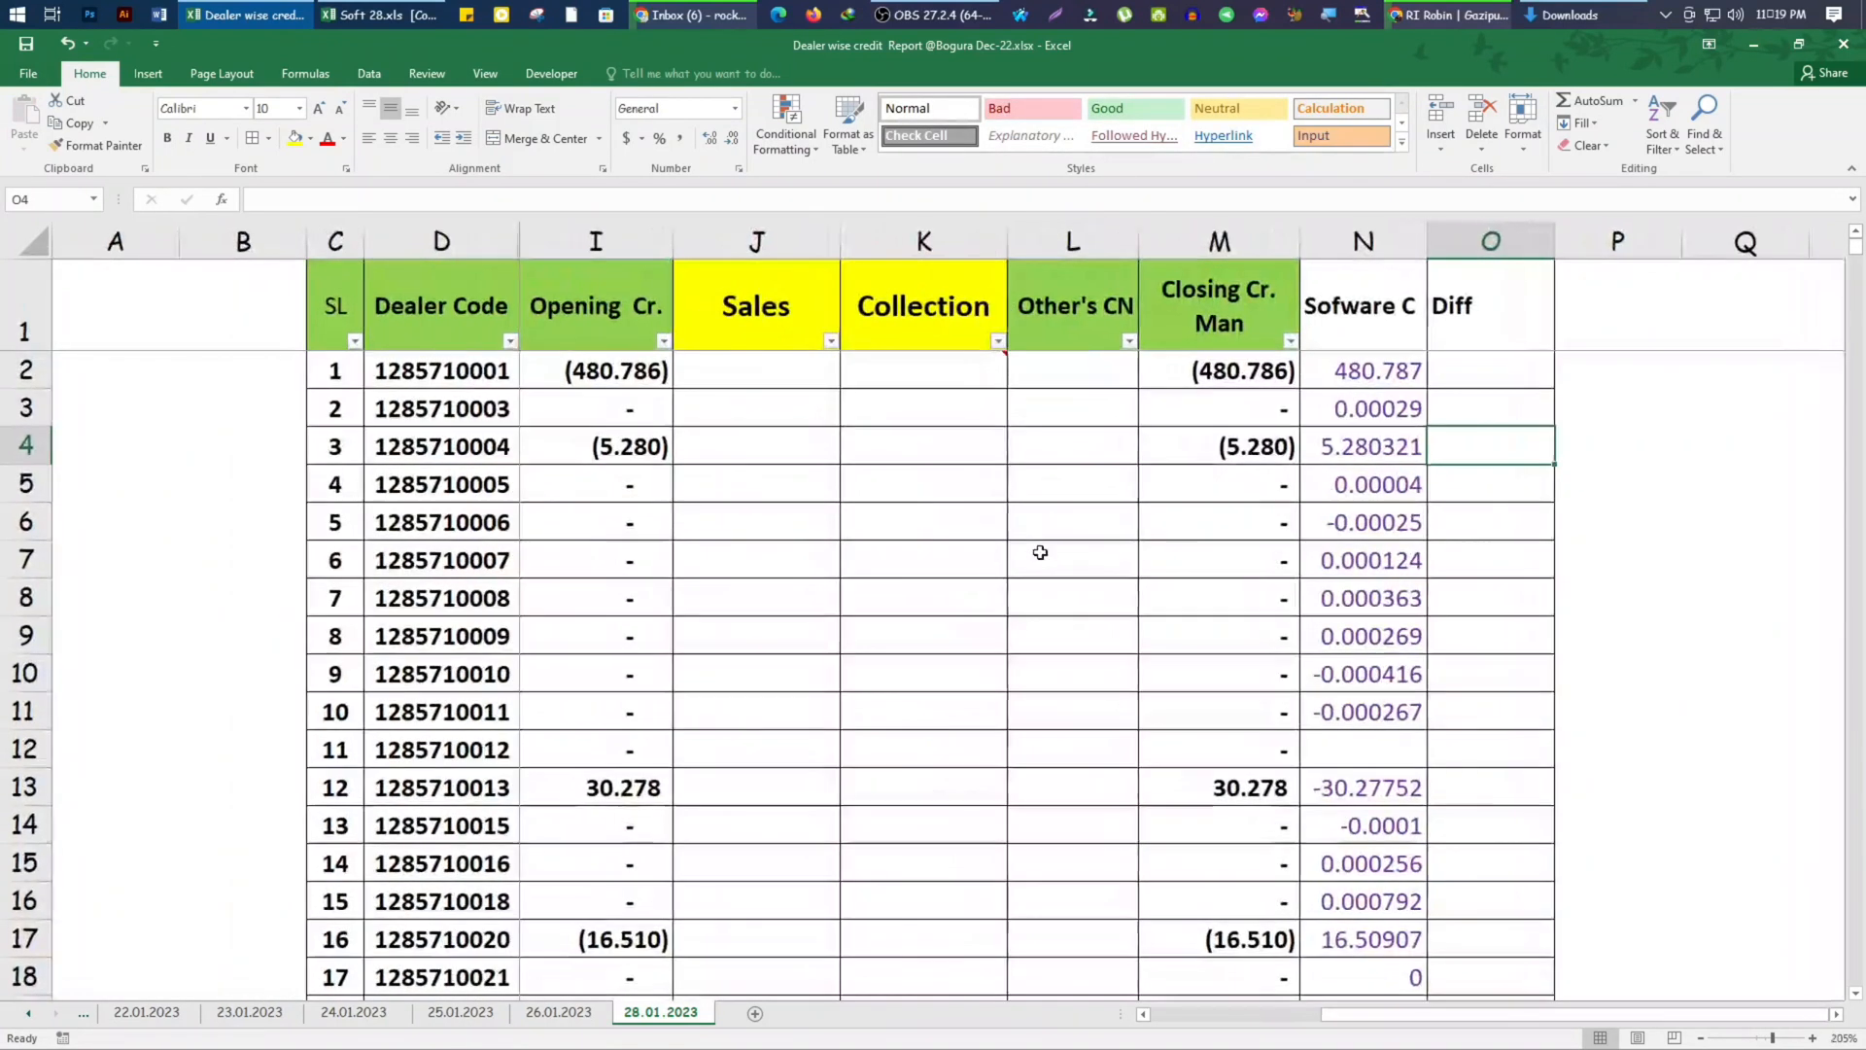
click(1306, 379)
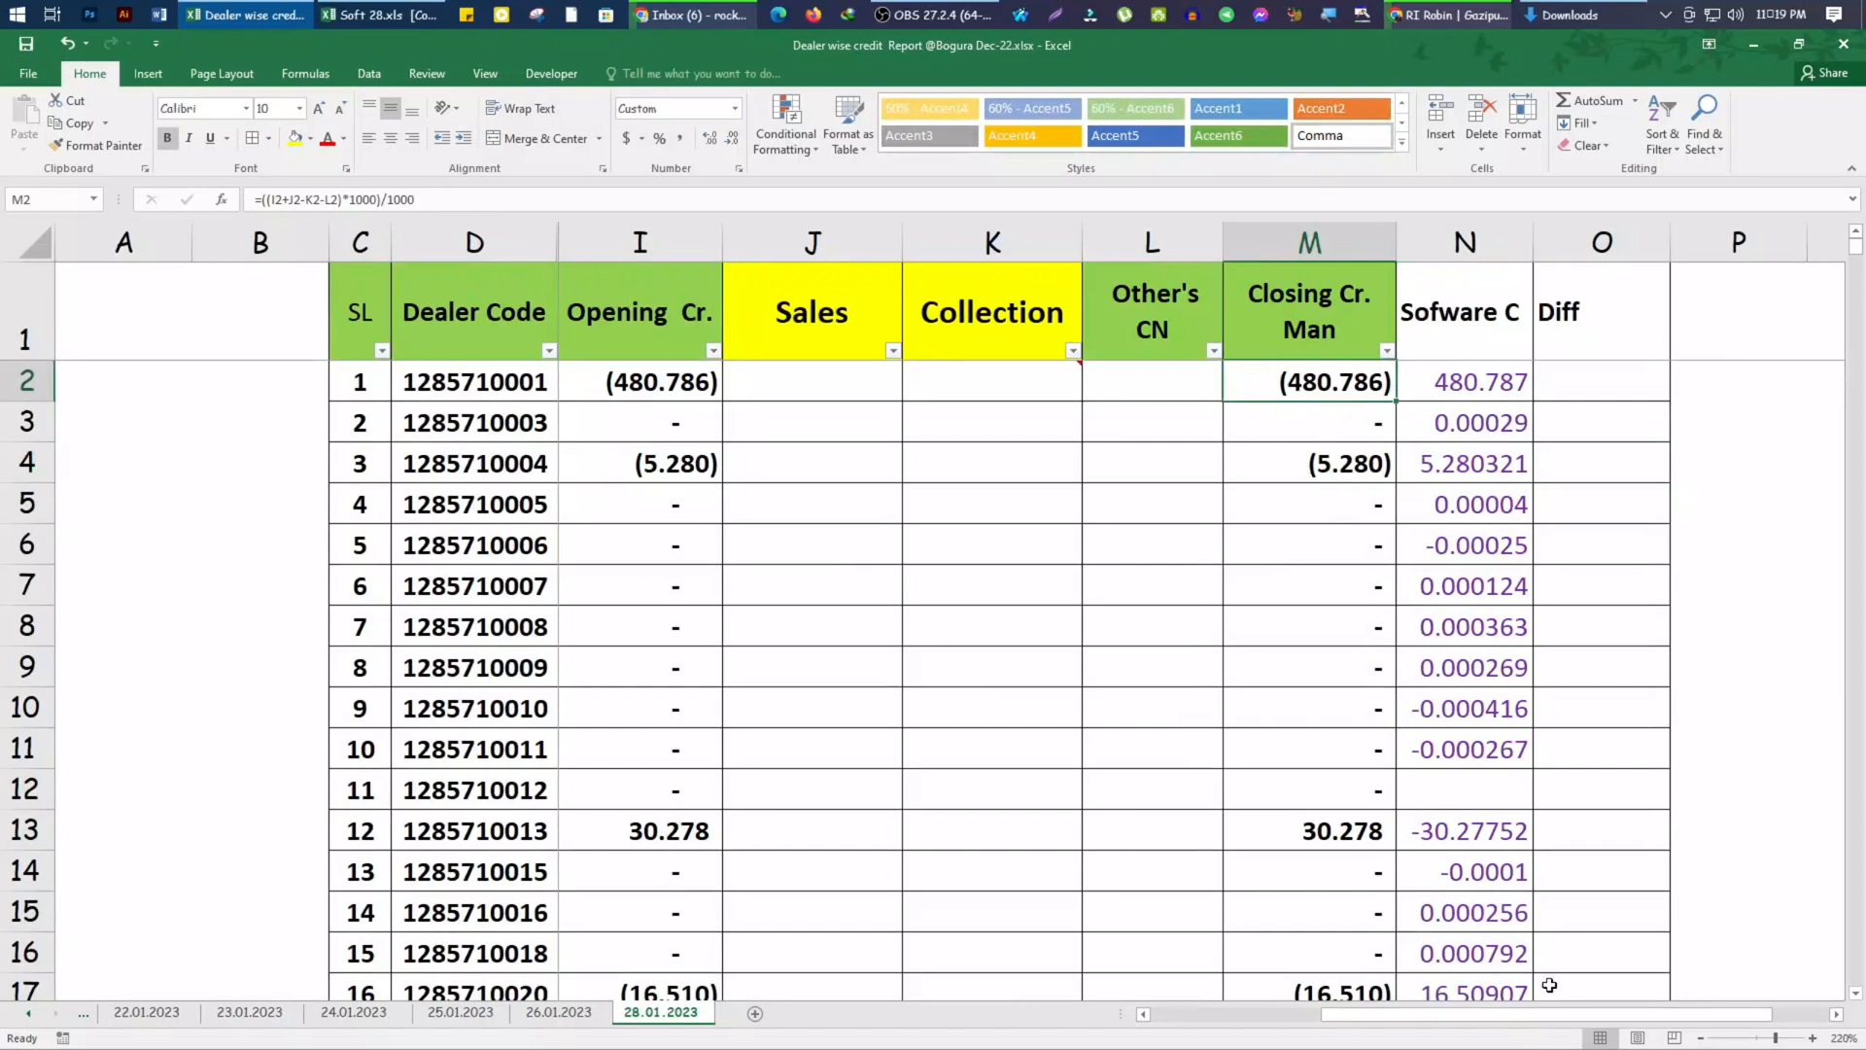
drag(1550, 1012, 1608, 1017)
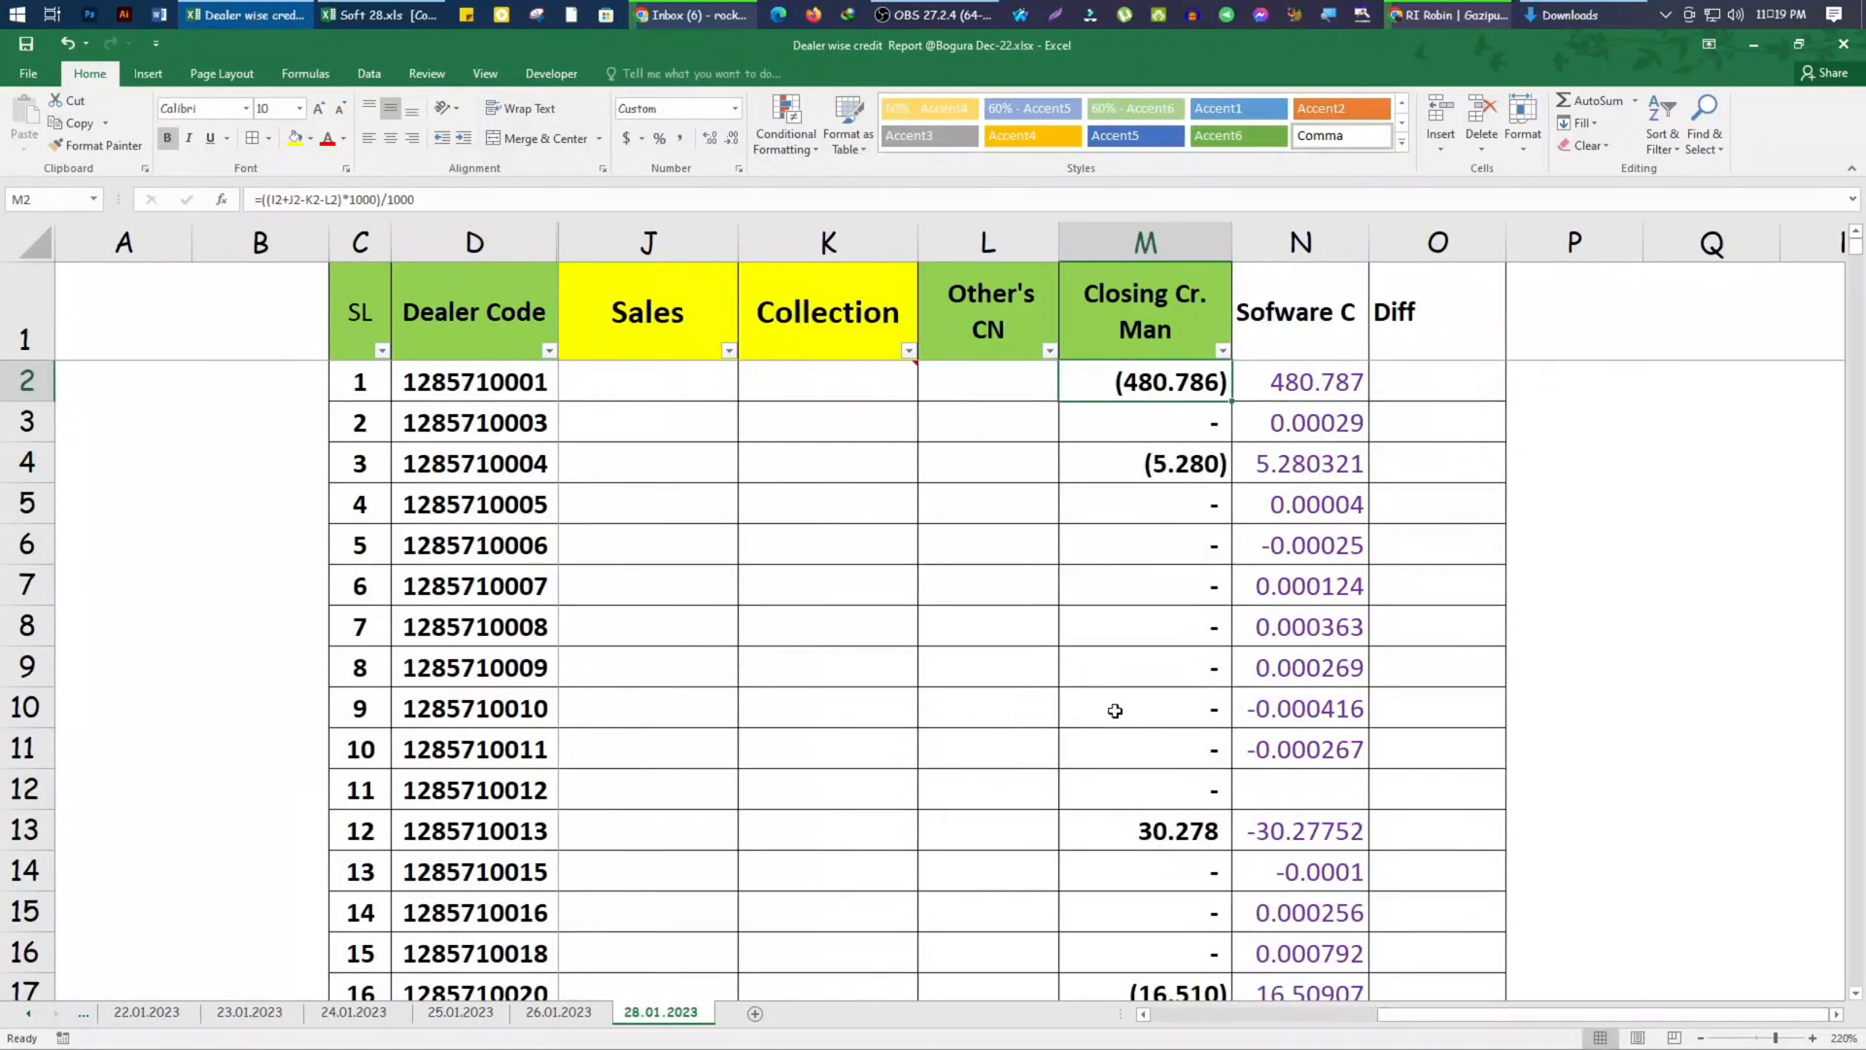
click(1287, 397)
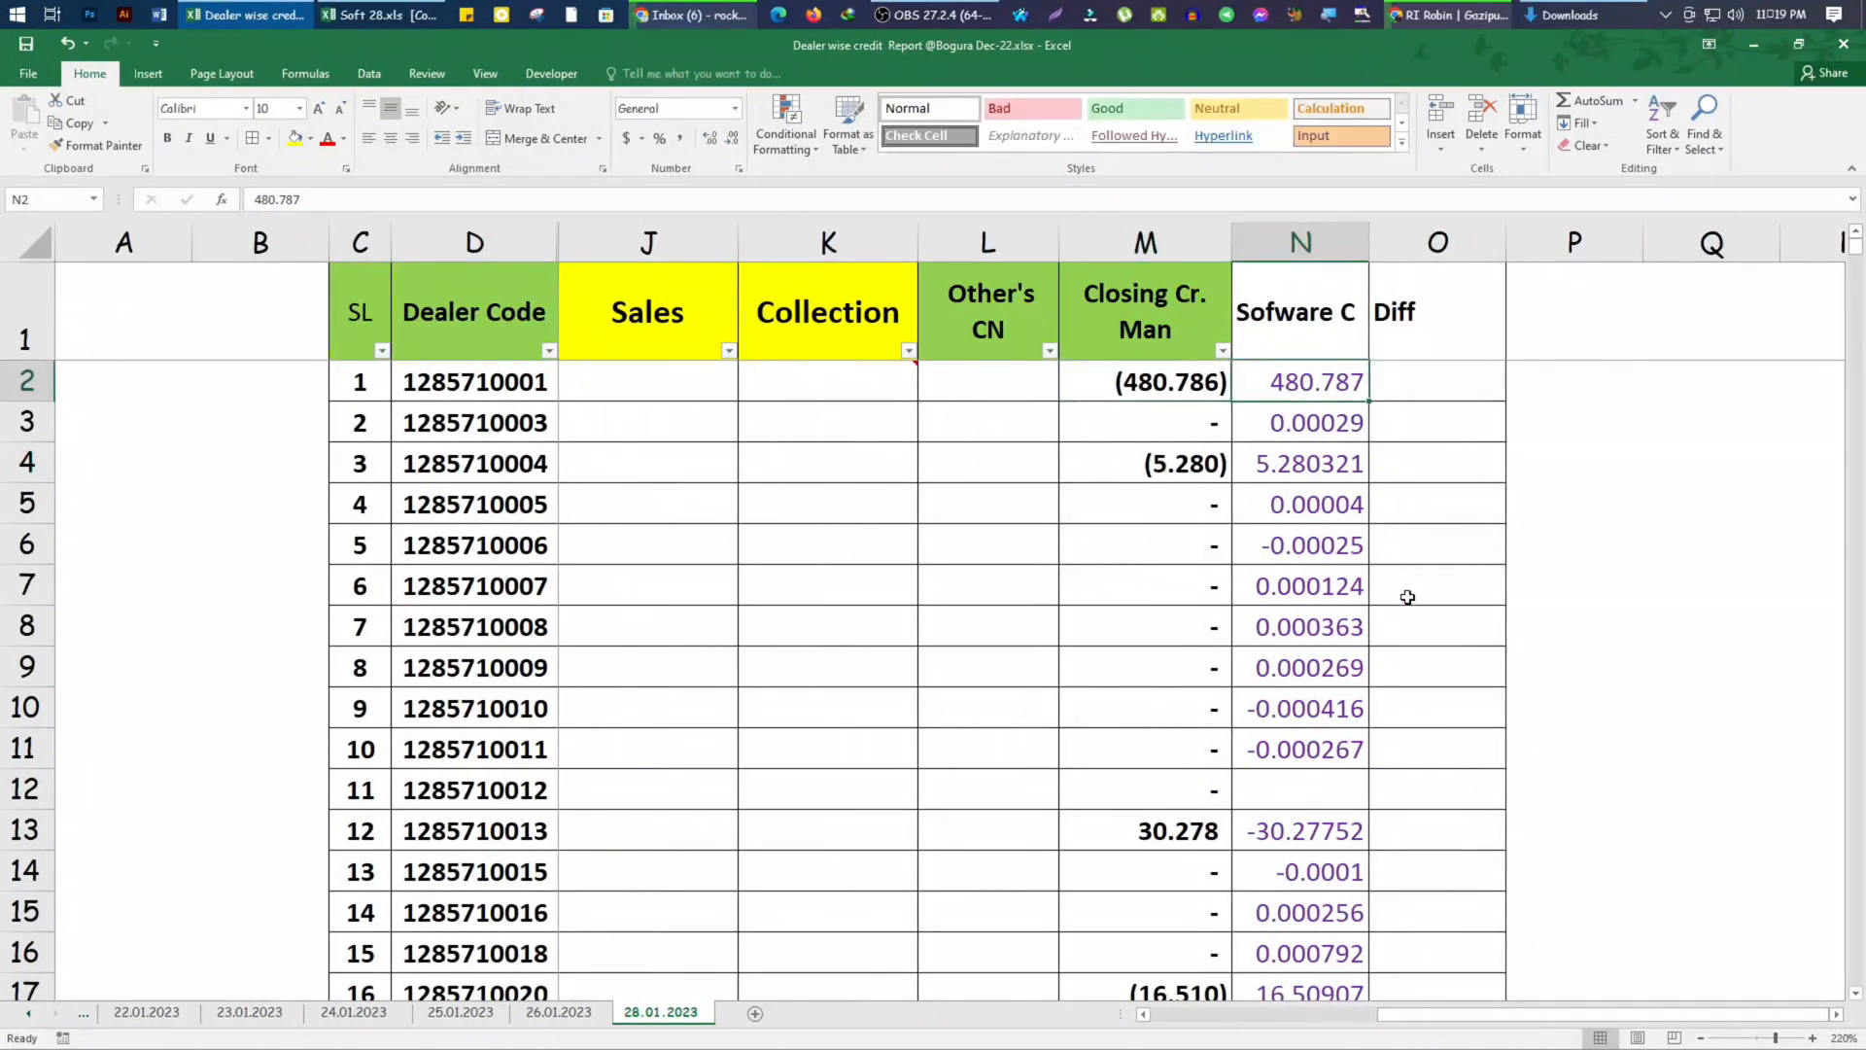
click(1164, 379)
Try the difference formula =M2-N2 in O2, then clear the cell
click(1439, 382)
text(=)
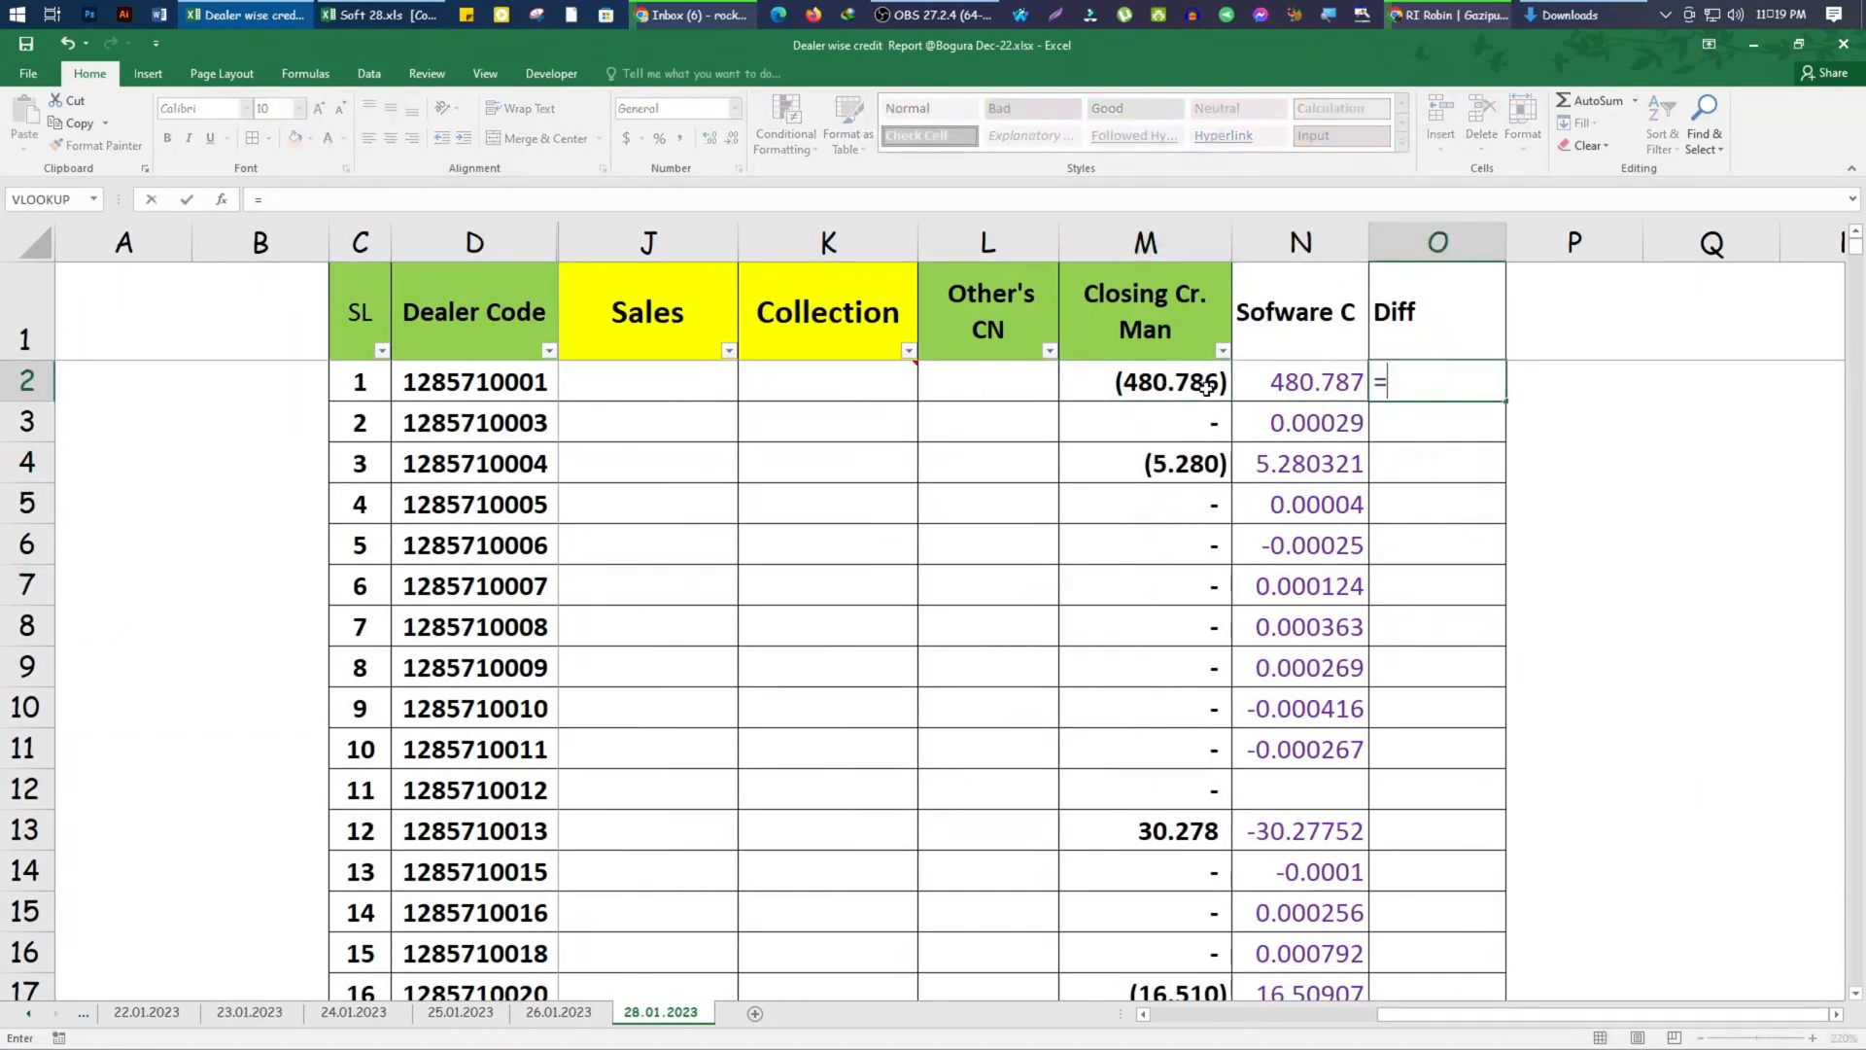
click(1203, 382)
text(-)
click(1338, 382)
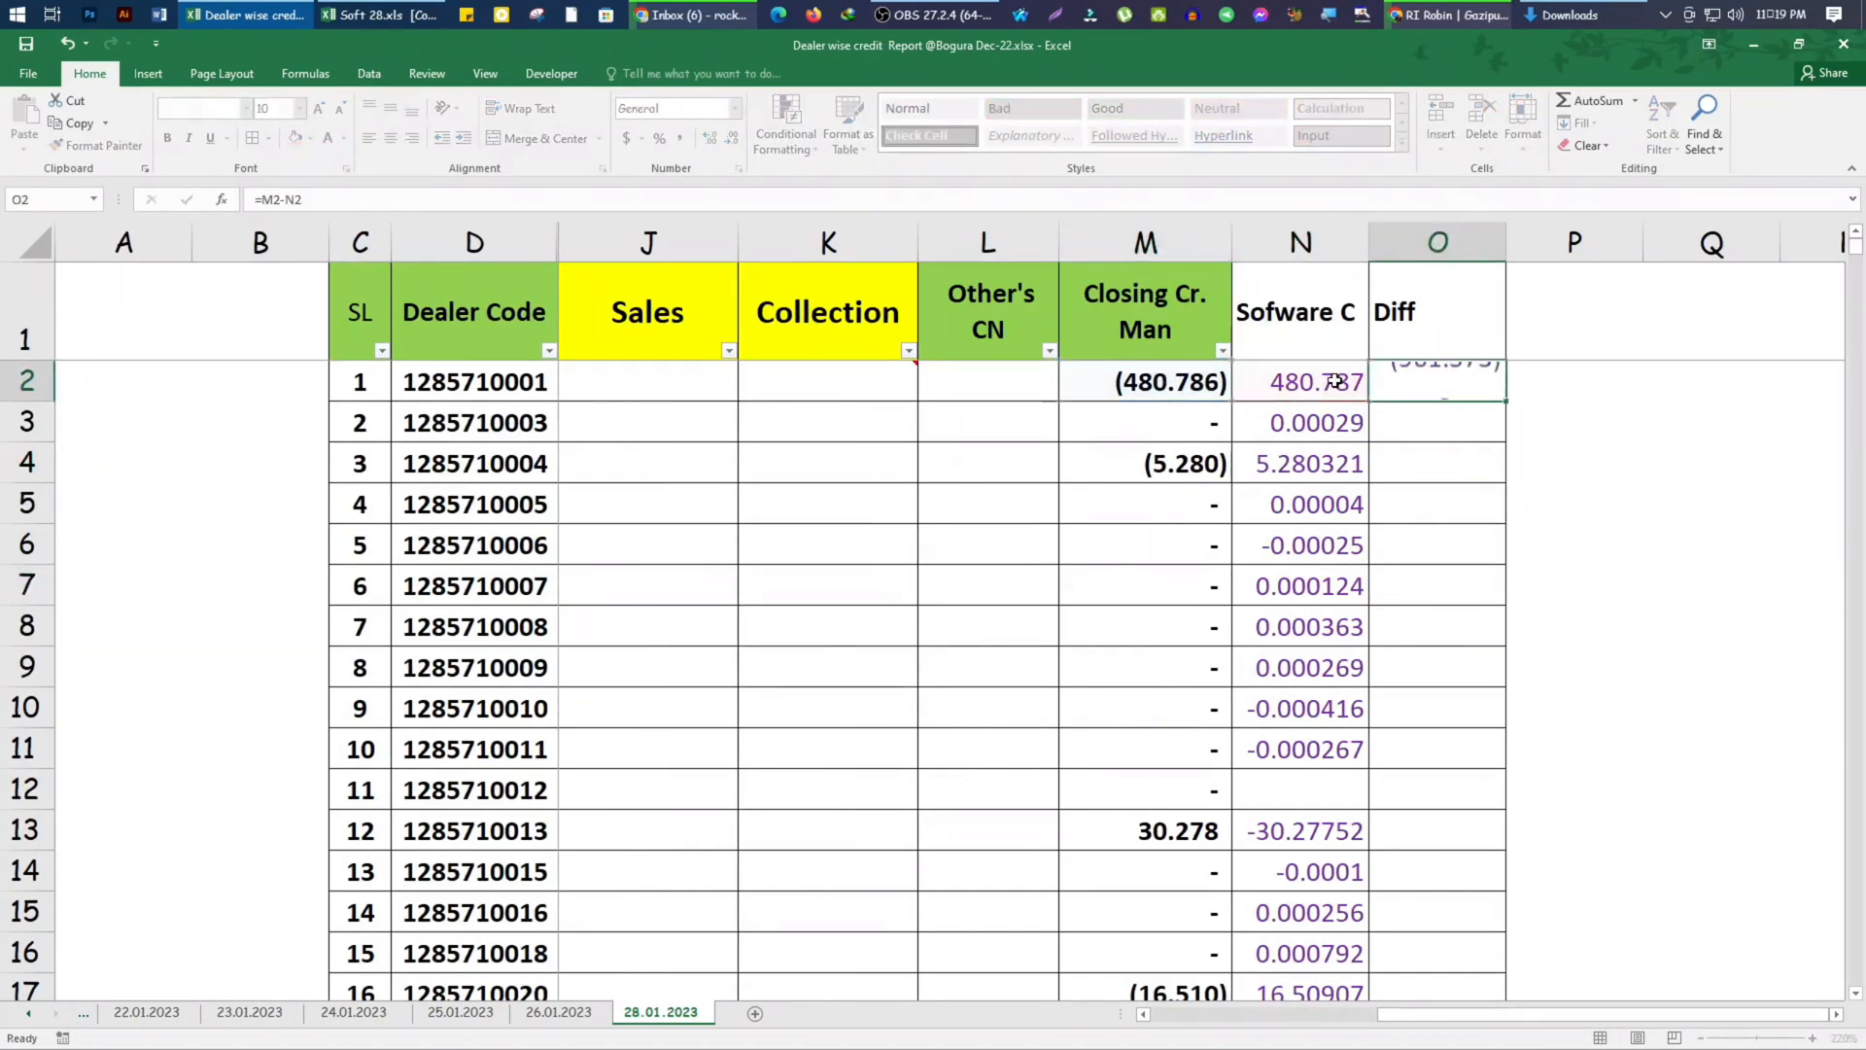
key(Return)
click(1445, 391)
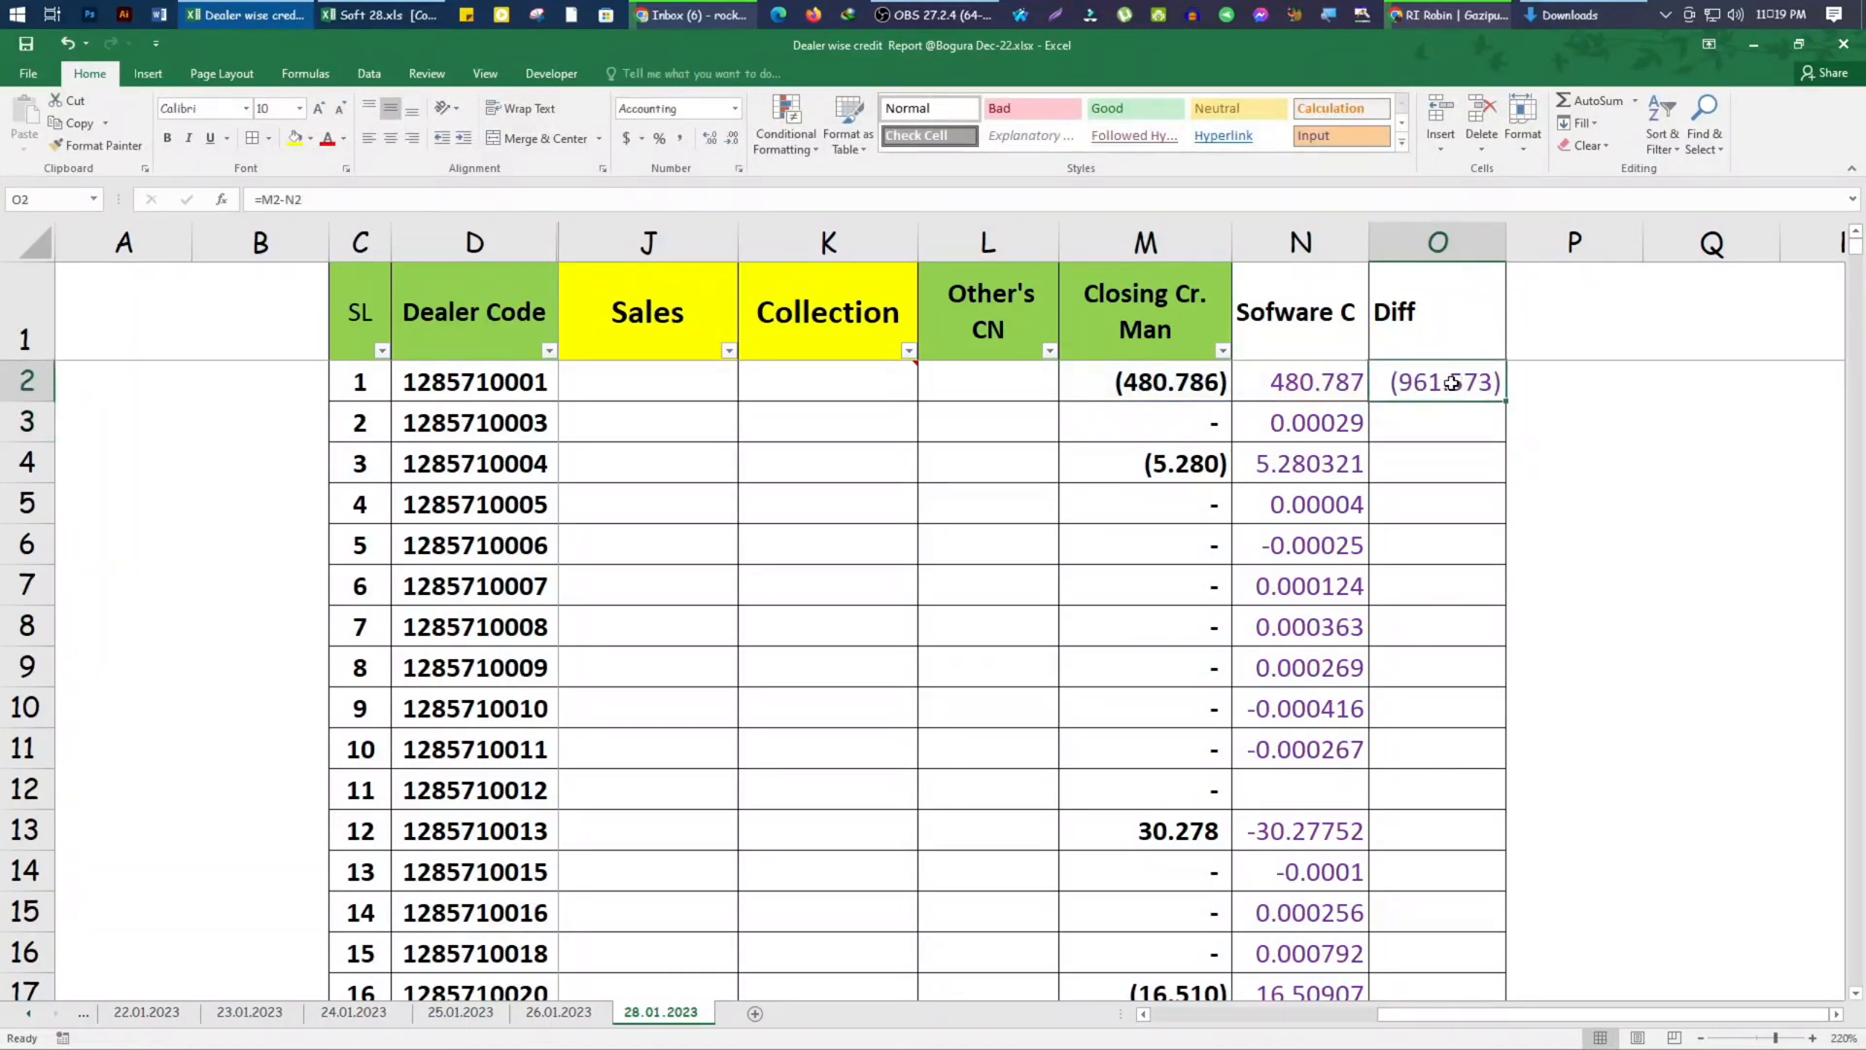
key(Delete)
key(Down)
key(Down)
Enter =M2+N2 in O2 and fill the formula down the Diff column for all dealers
click(1426, 389)
text(=)
click(1225, 384)
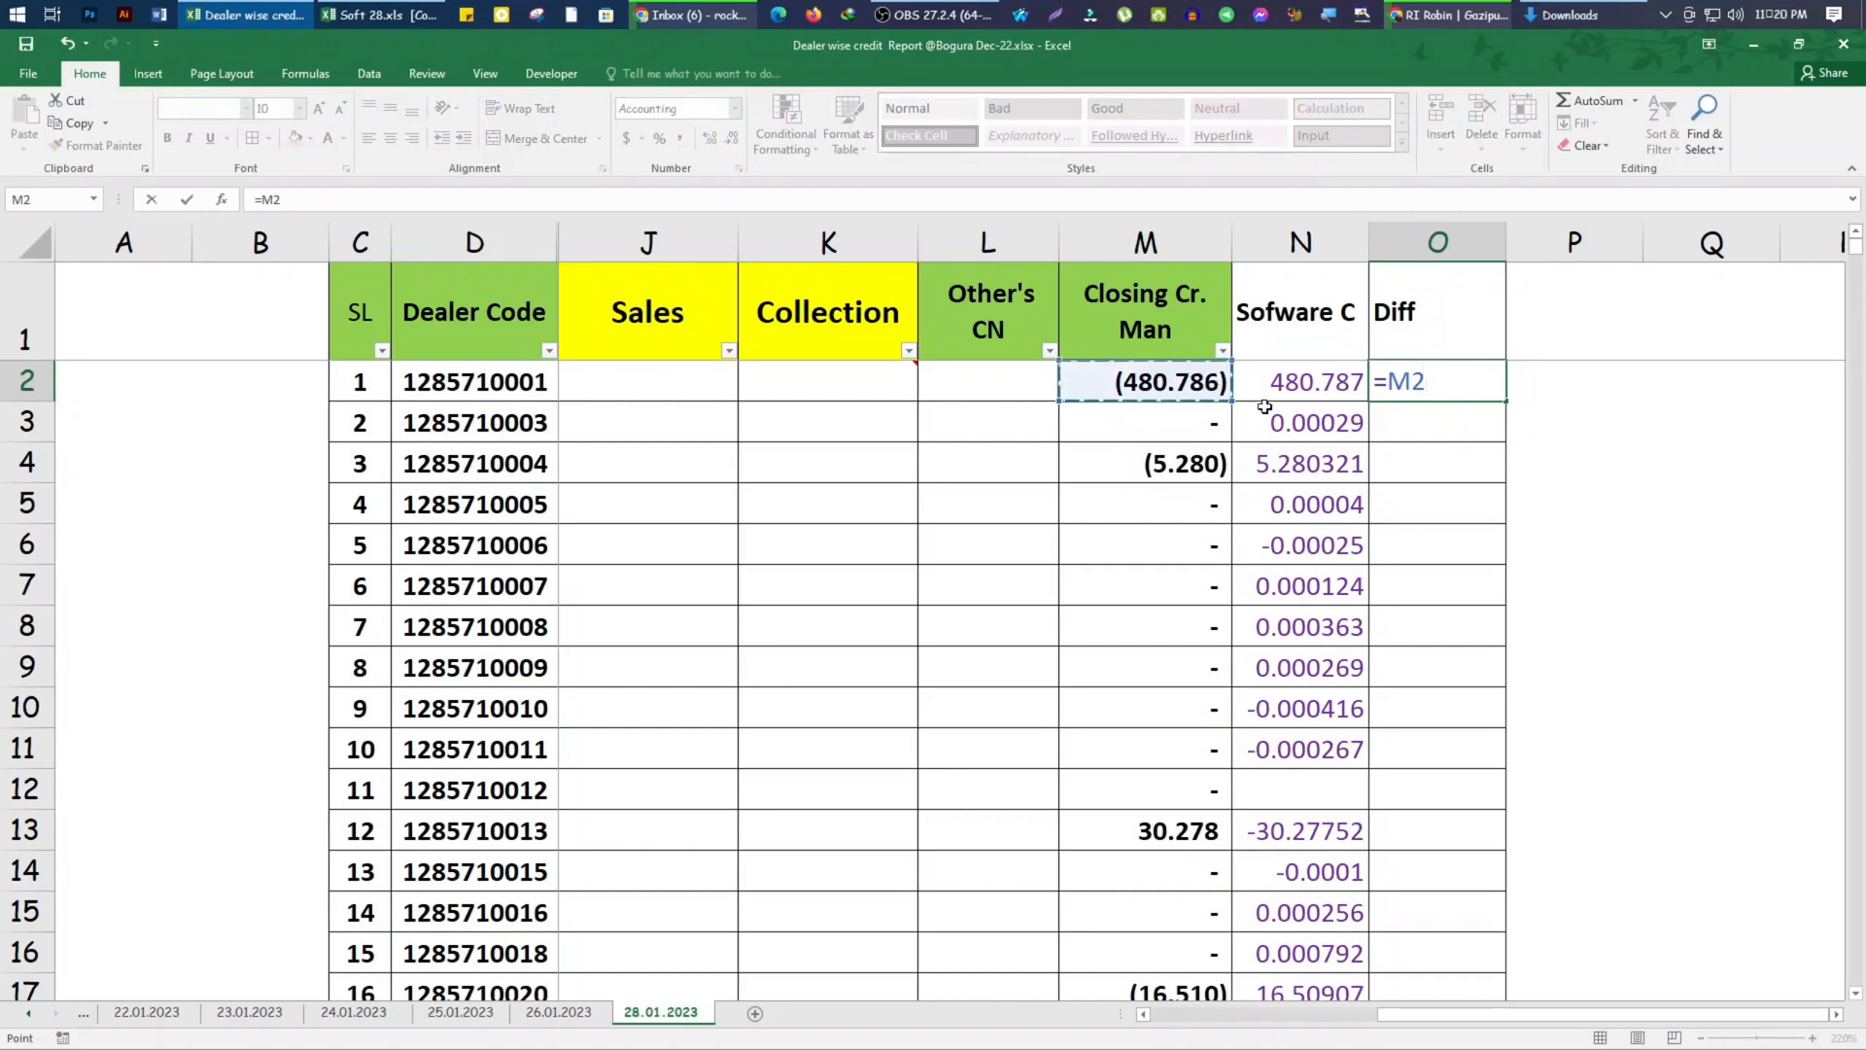
text(+)
click(1310, 383)
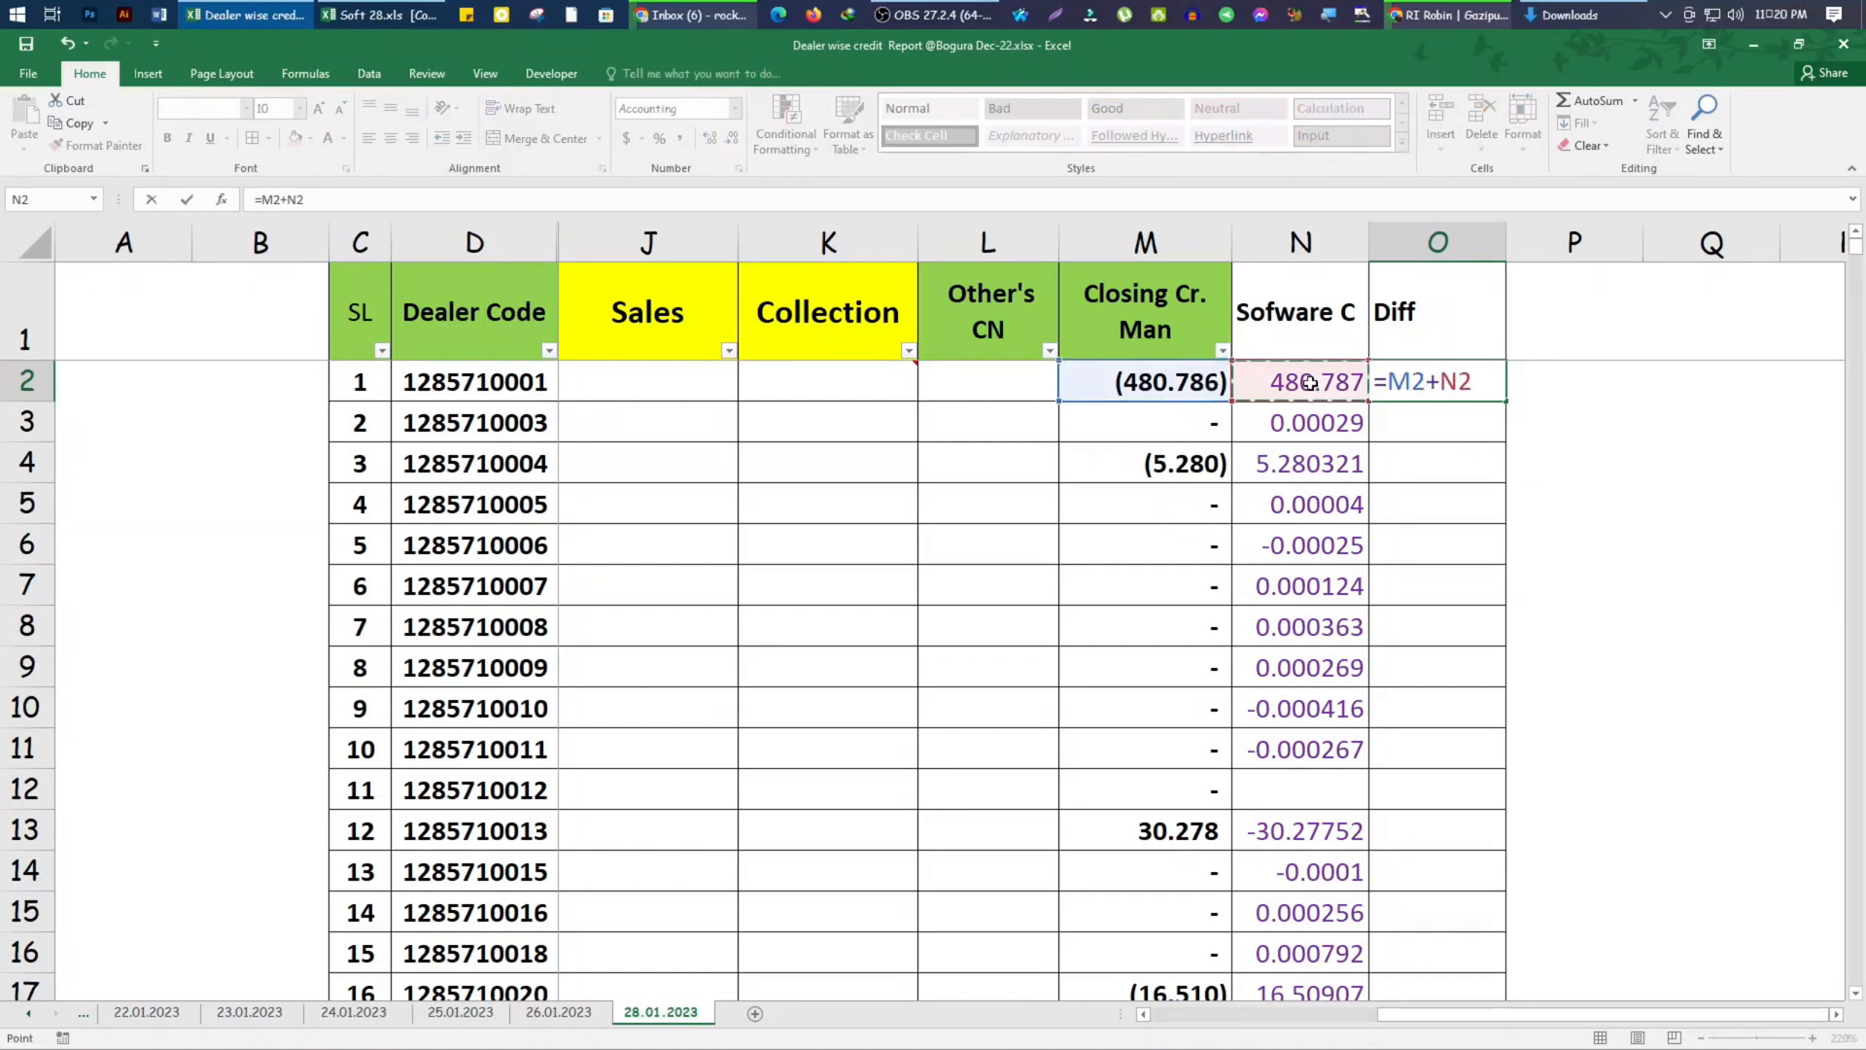
key(Return)
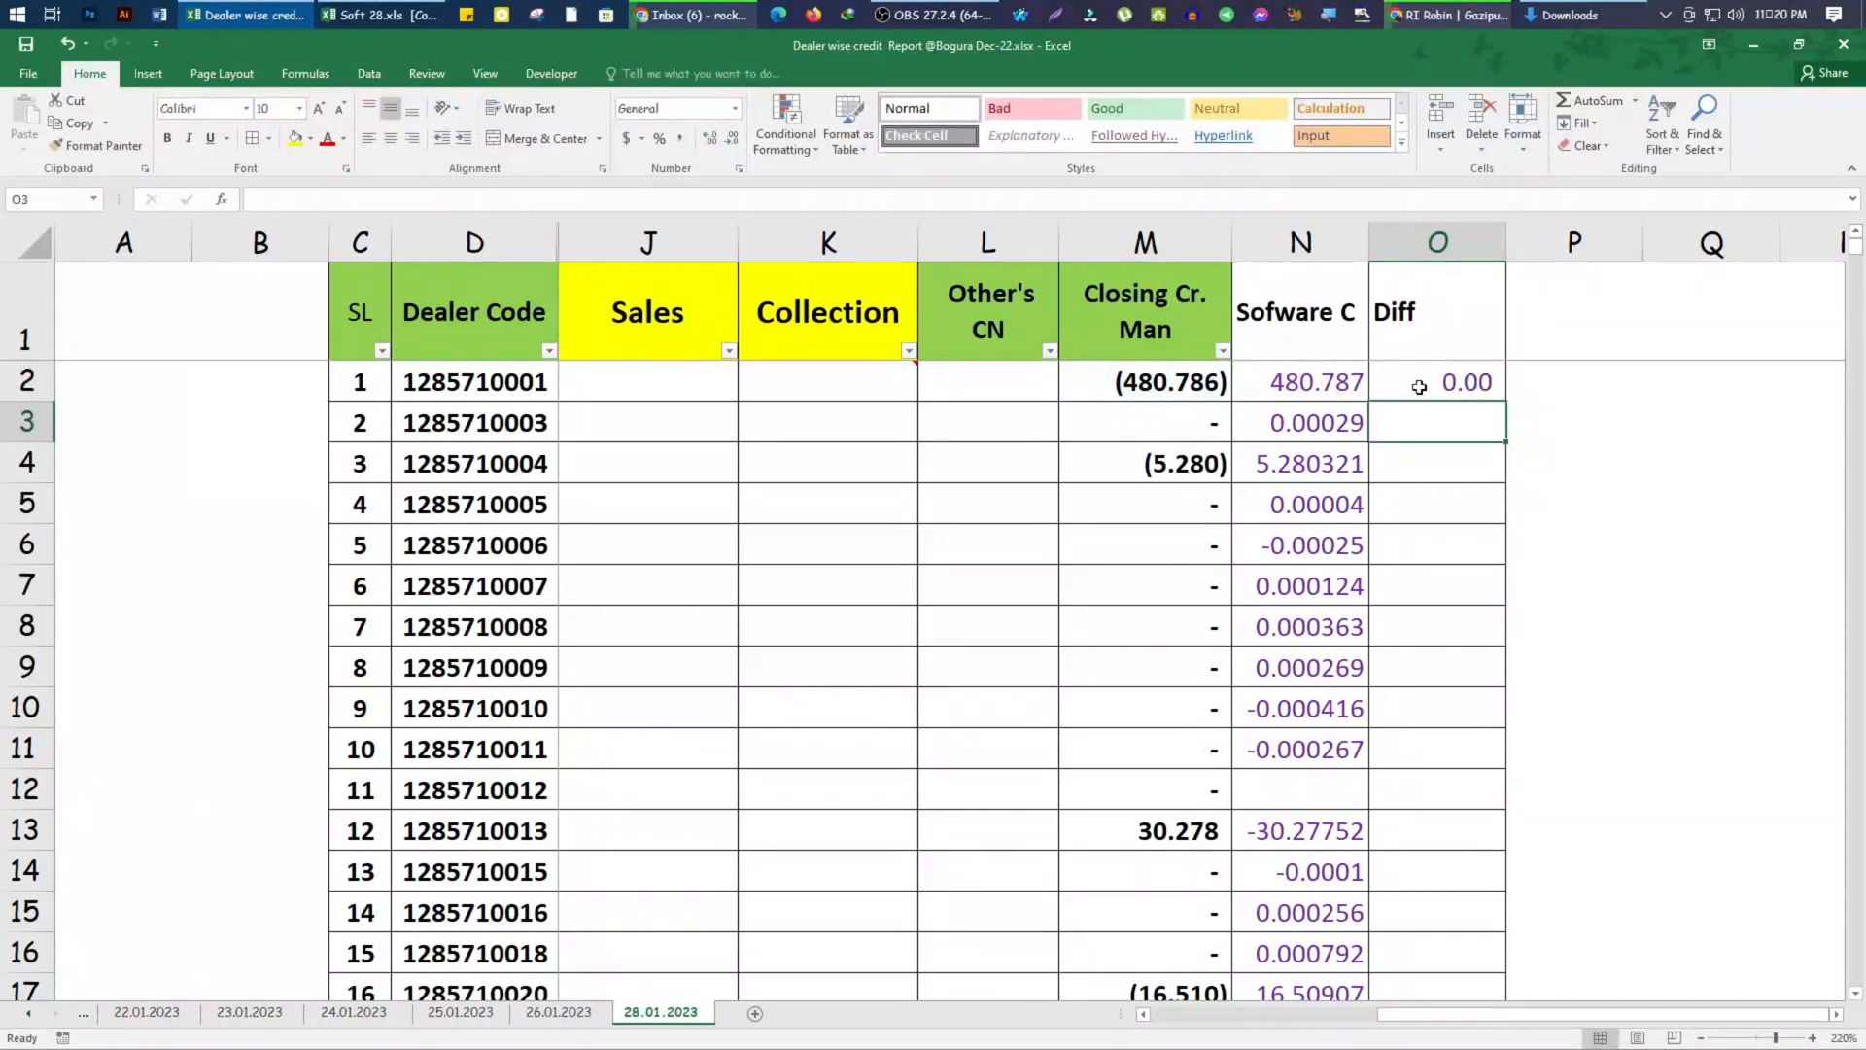
click(1448, 381)
double_click(1507, 401)
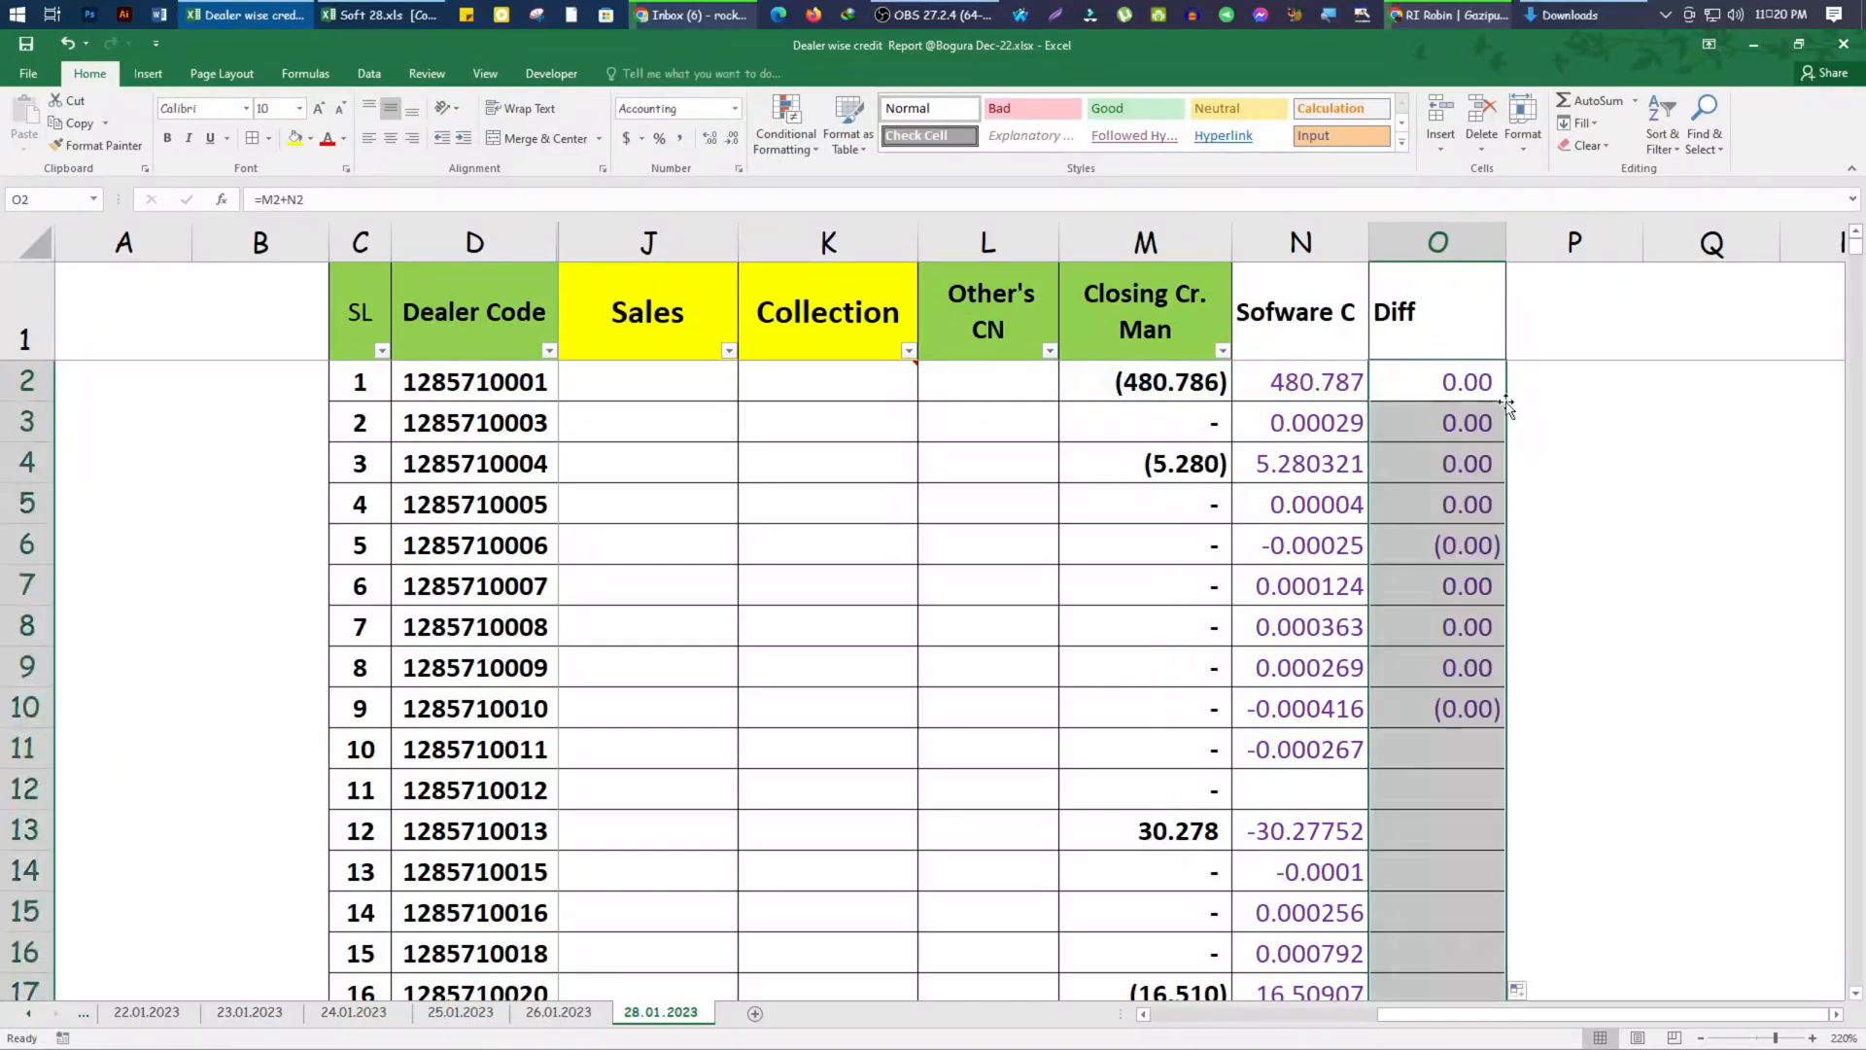
Total M2:M187 with AutoSum in M188 and fill the sum across to the Sofware C and Diff columns
scroll(1108, 716, down, 2)
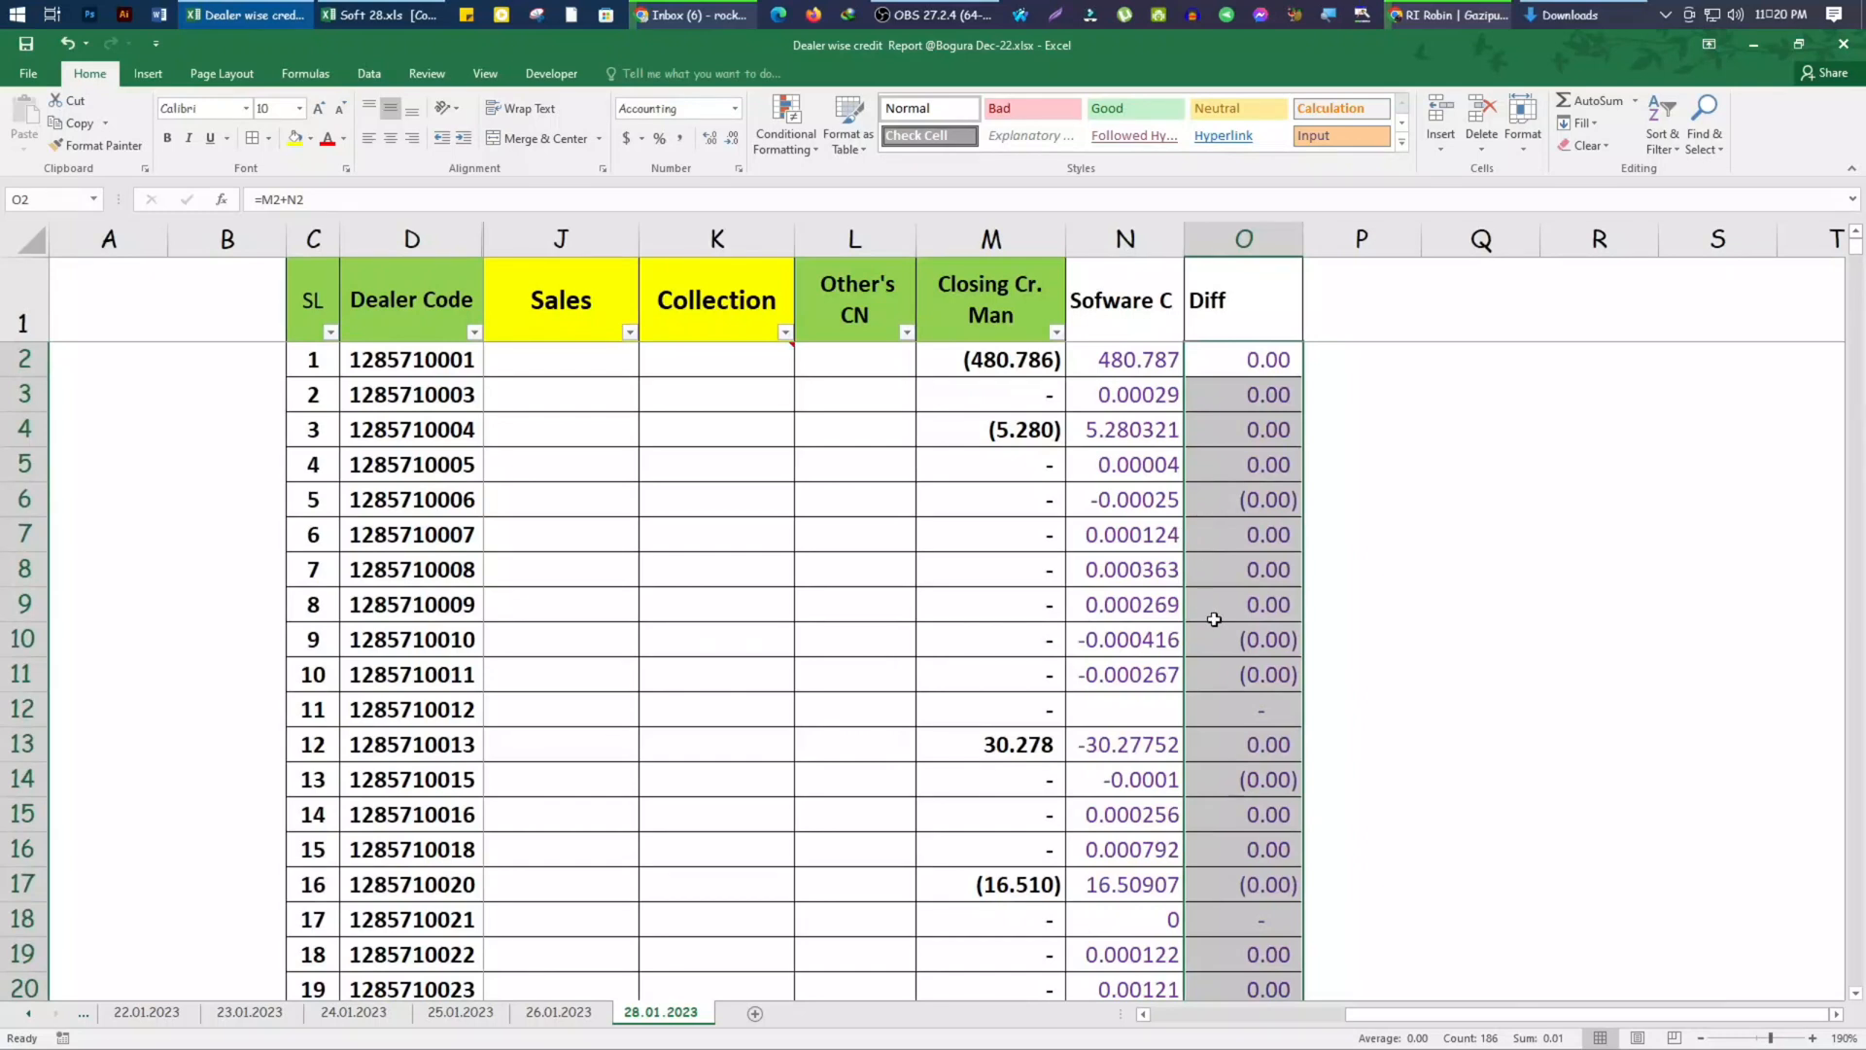
scroll(1207, 601, down, 12)
scroll(1208, 601, down, 11)
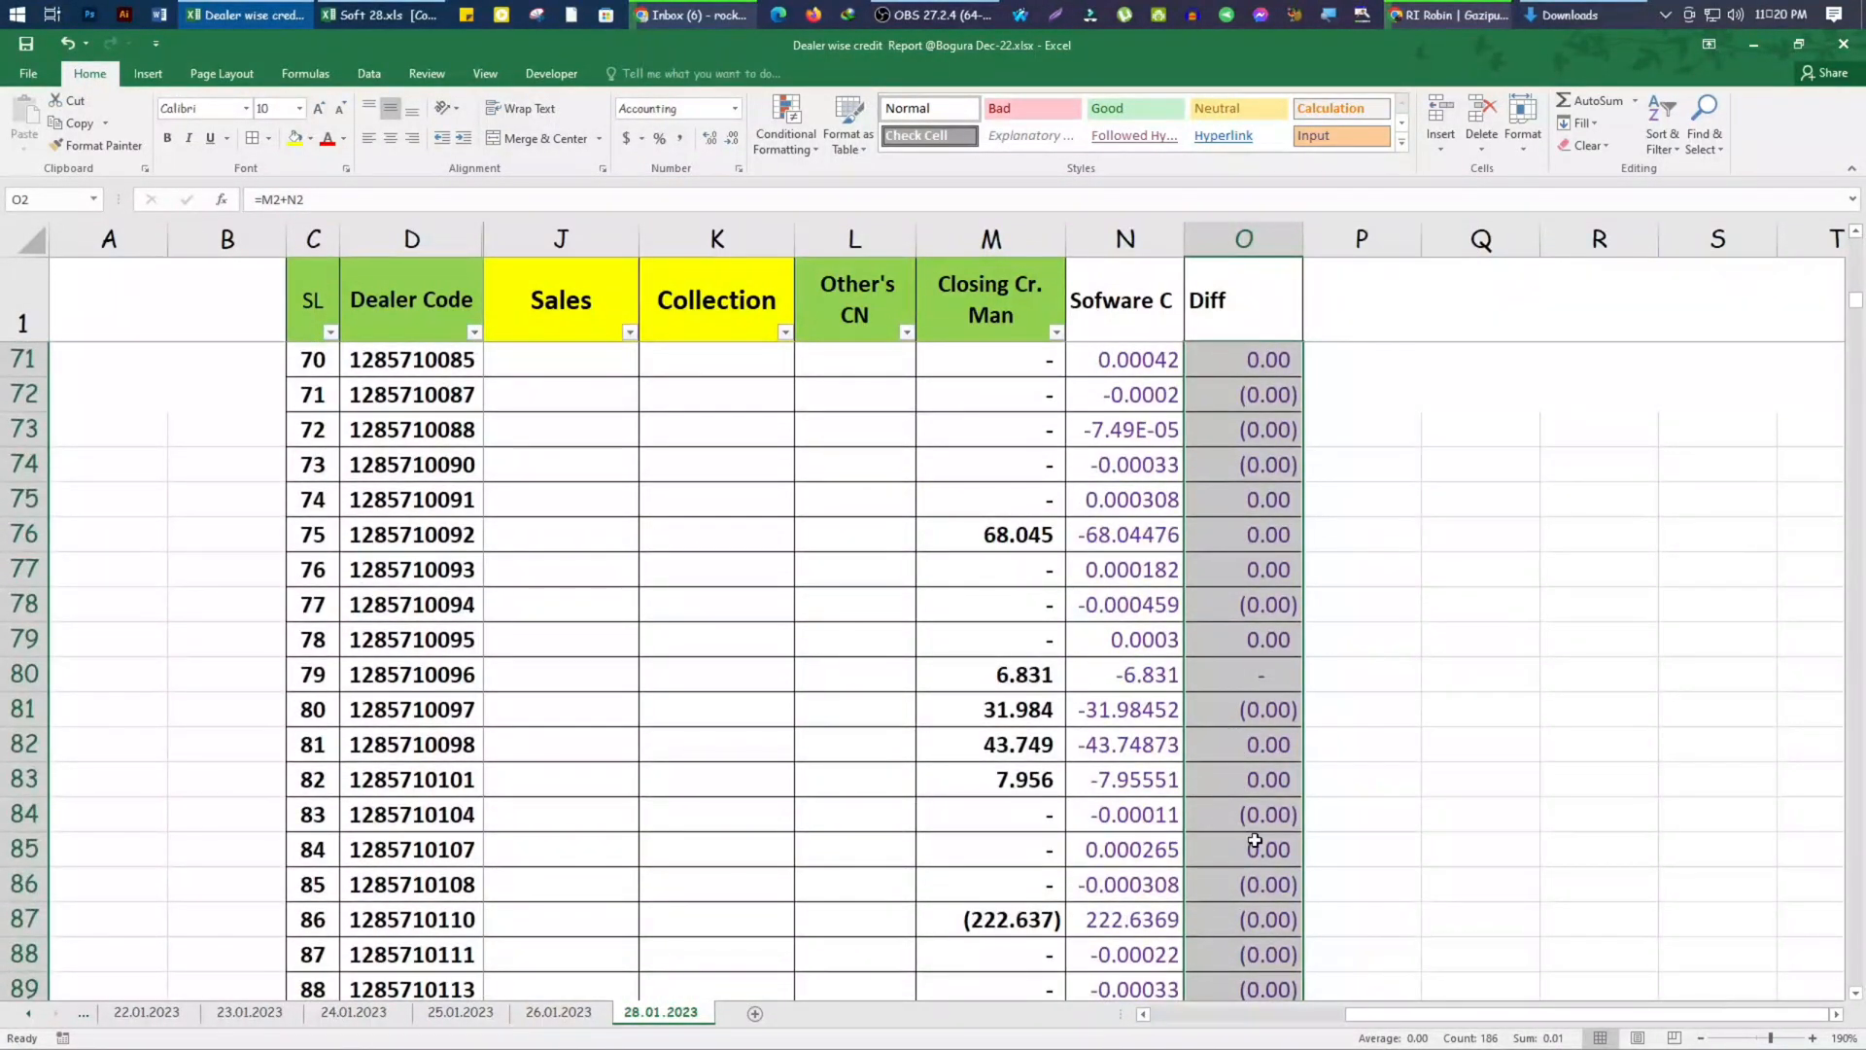
scroll(1255, 840, down, 14)
scroll(1266, 833, down, 10)
scroll(1269, 823, down, 11)
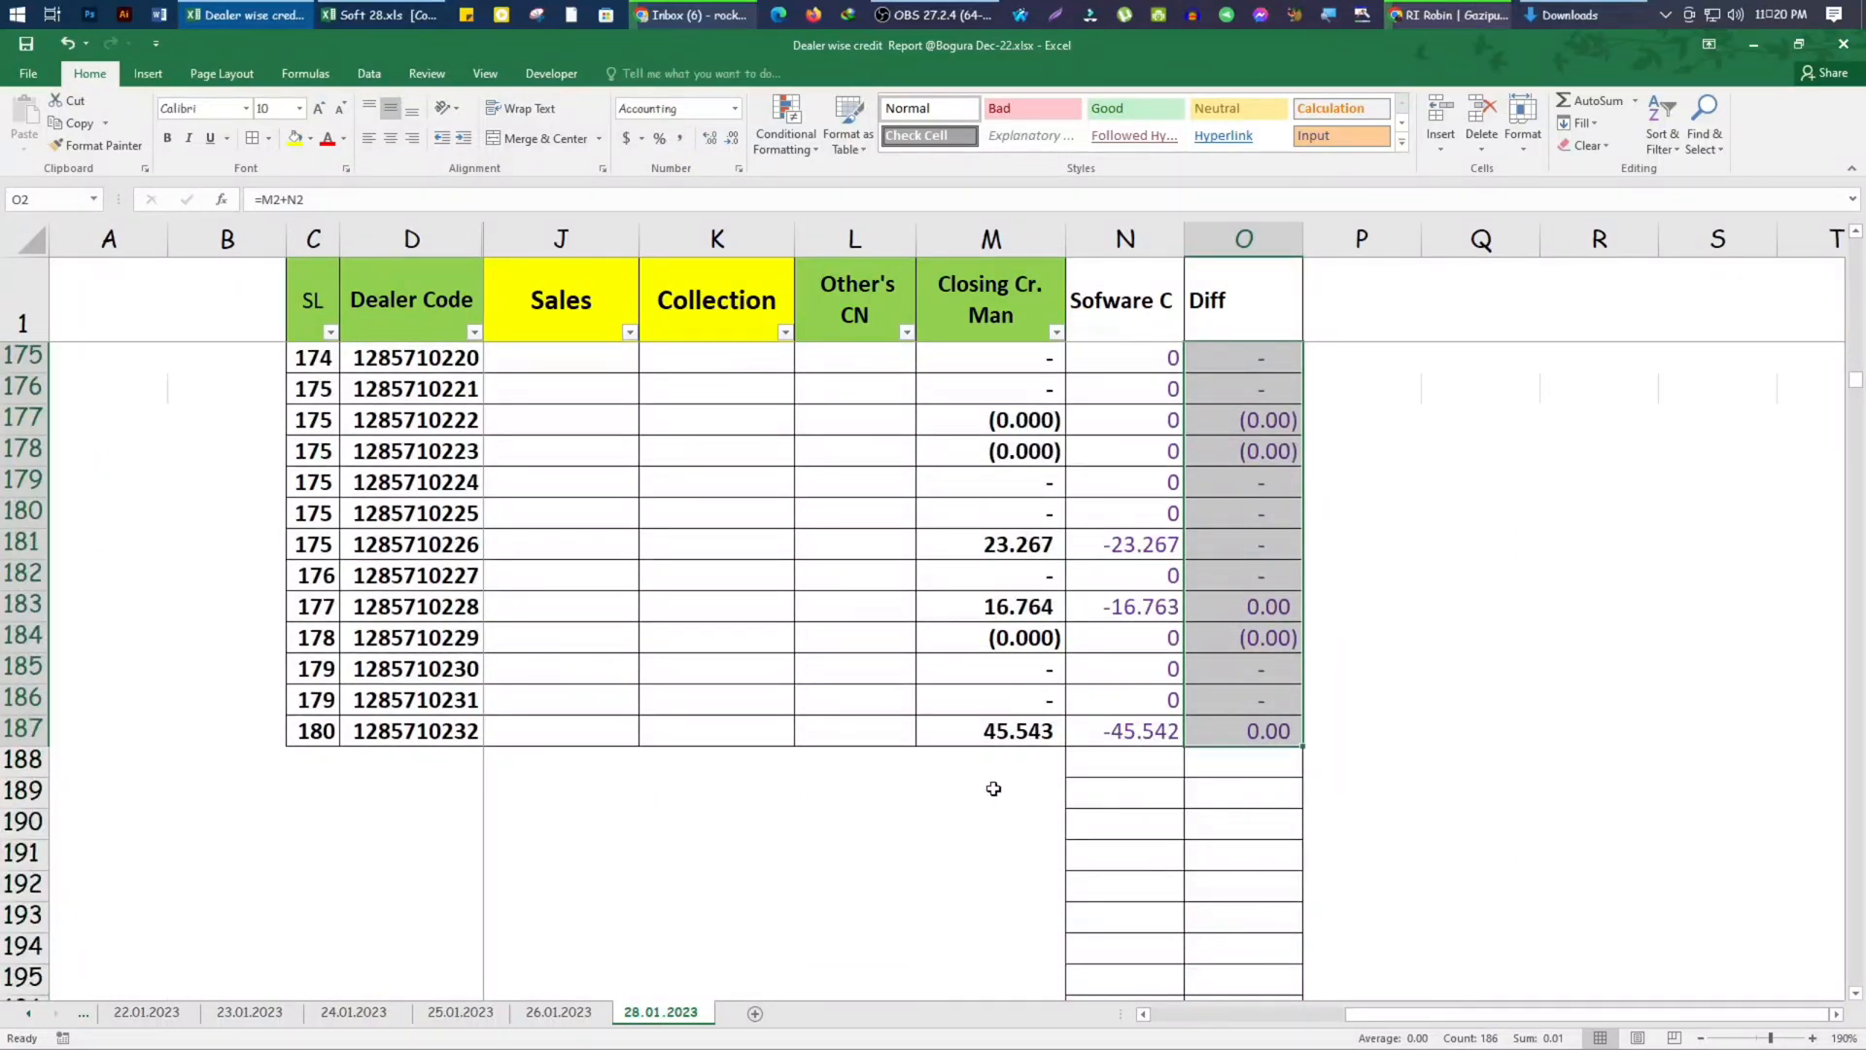
click(1016, 767)
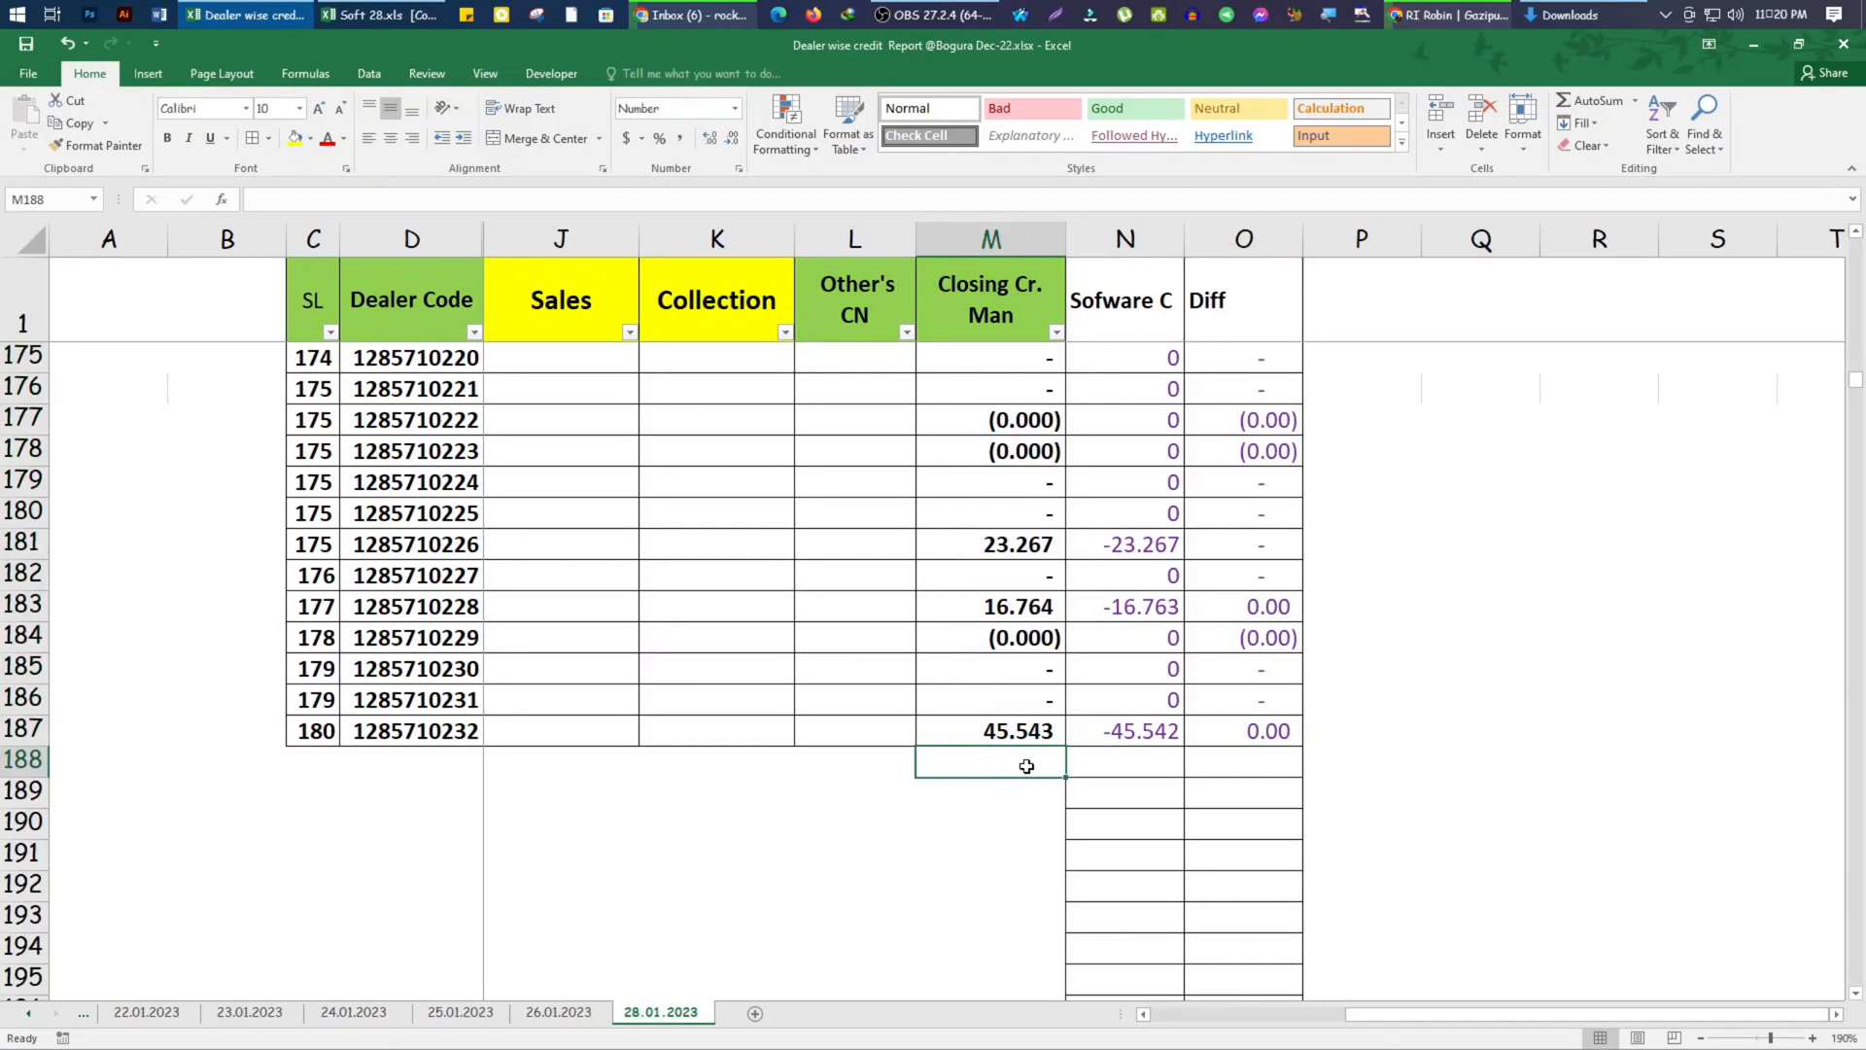
key(alt+equal)
key(Return)
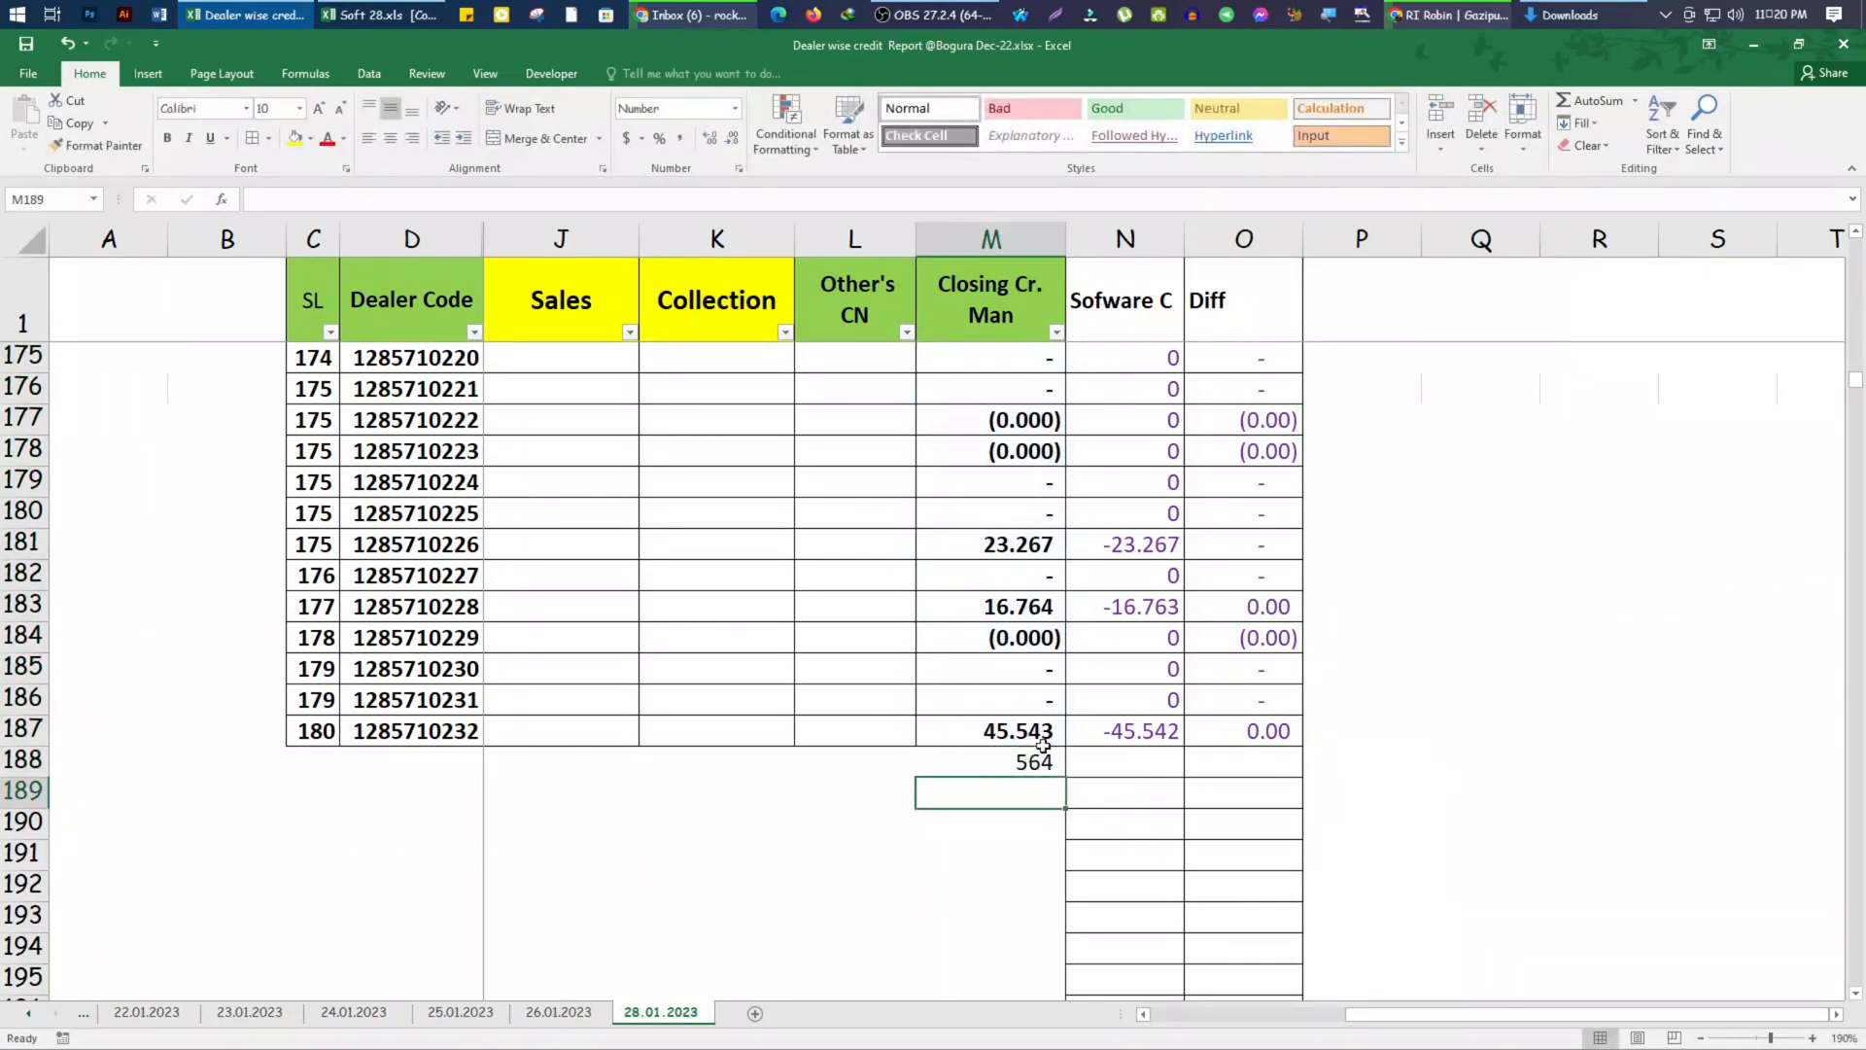
click(1039, 763)
drag(1069, 778, 1331, 763)
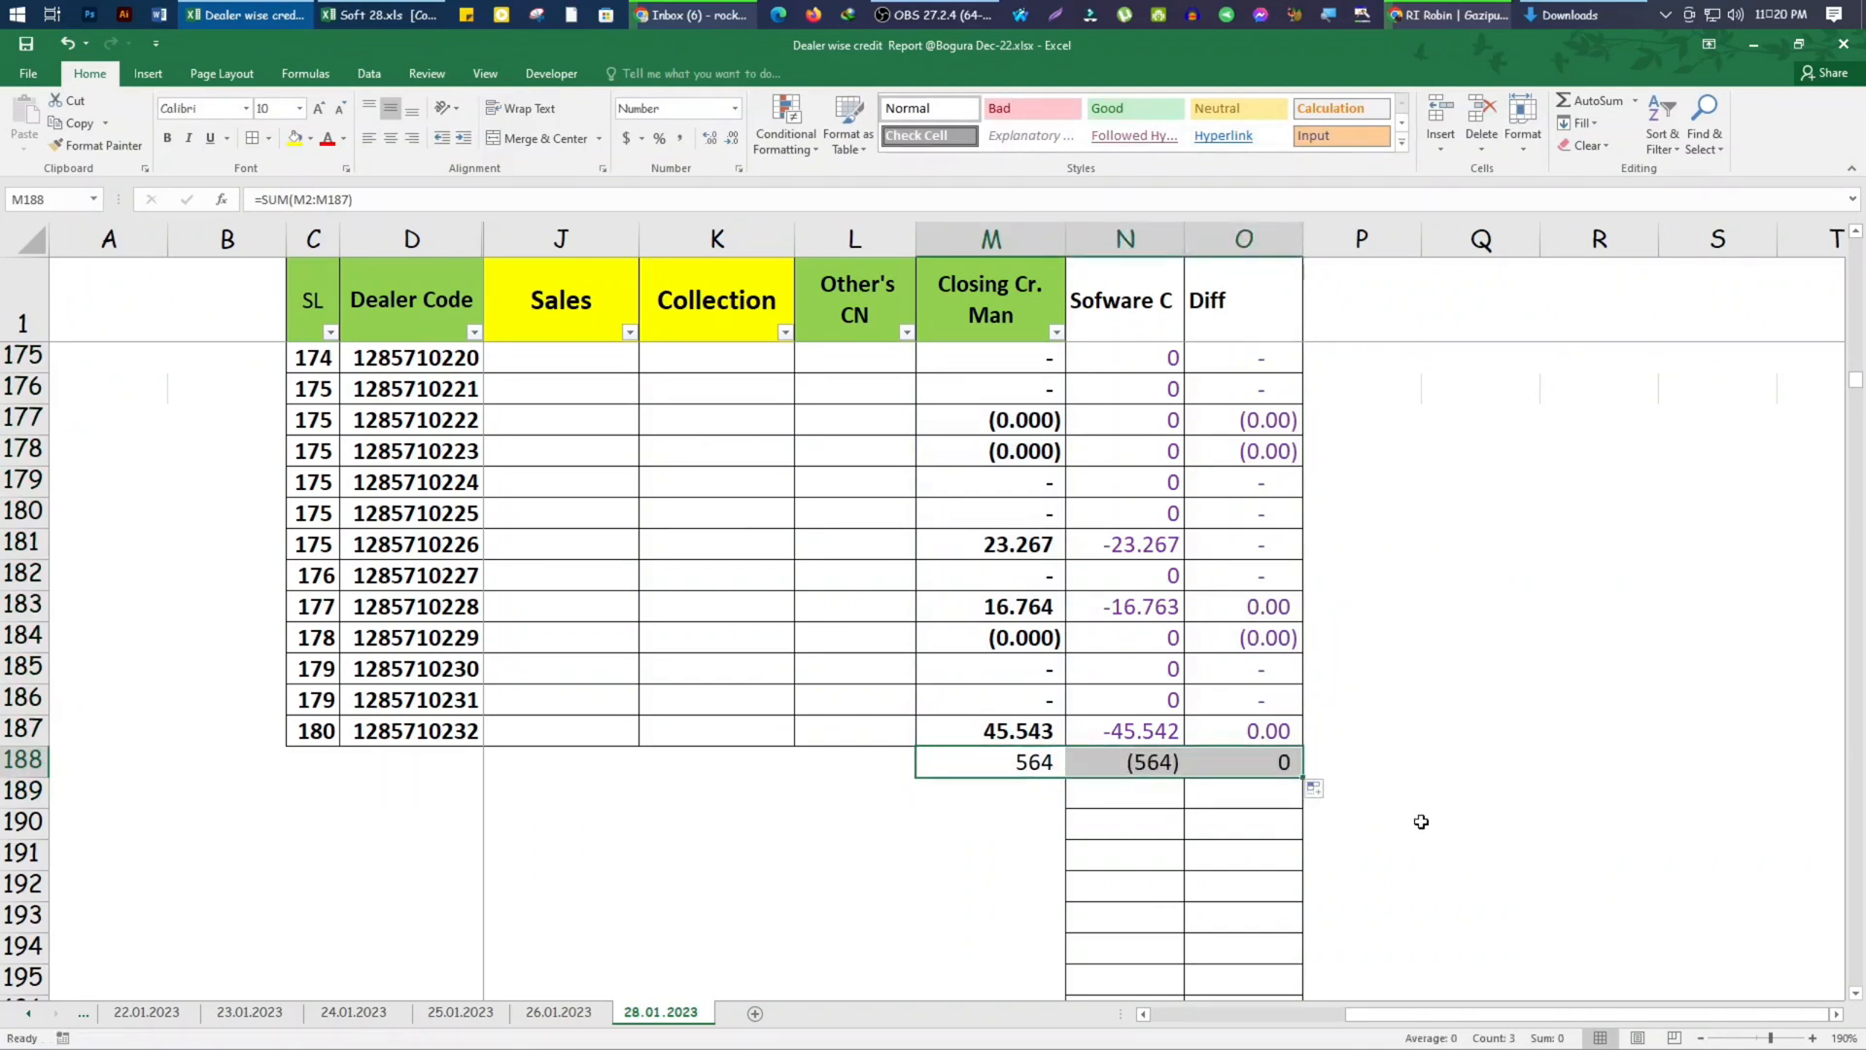
click(1417, 822)
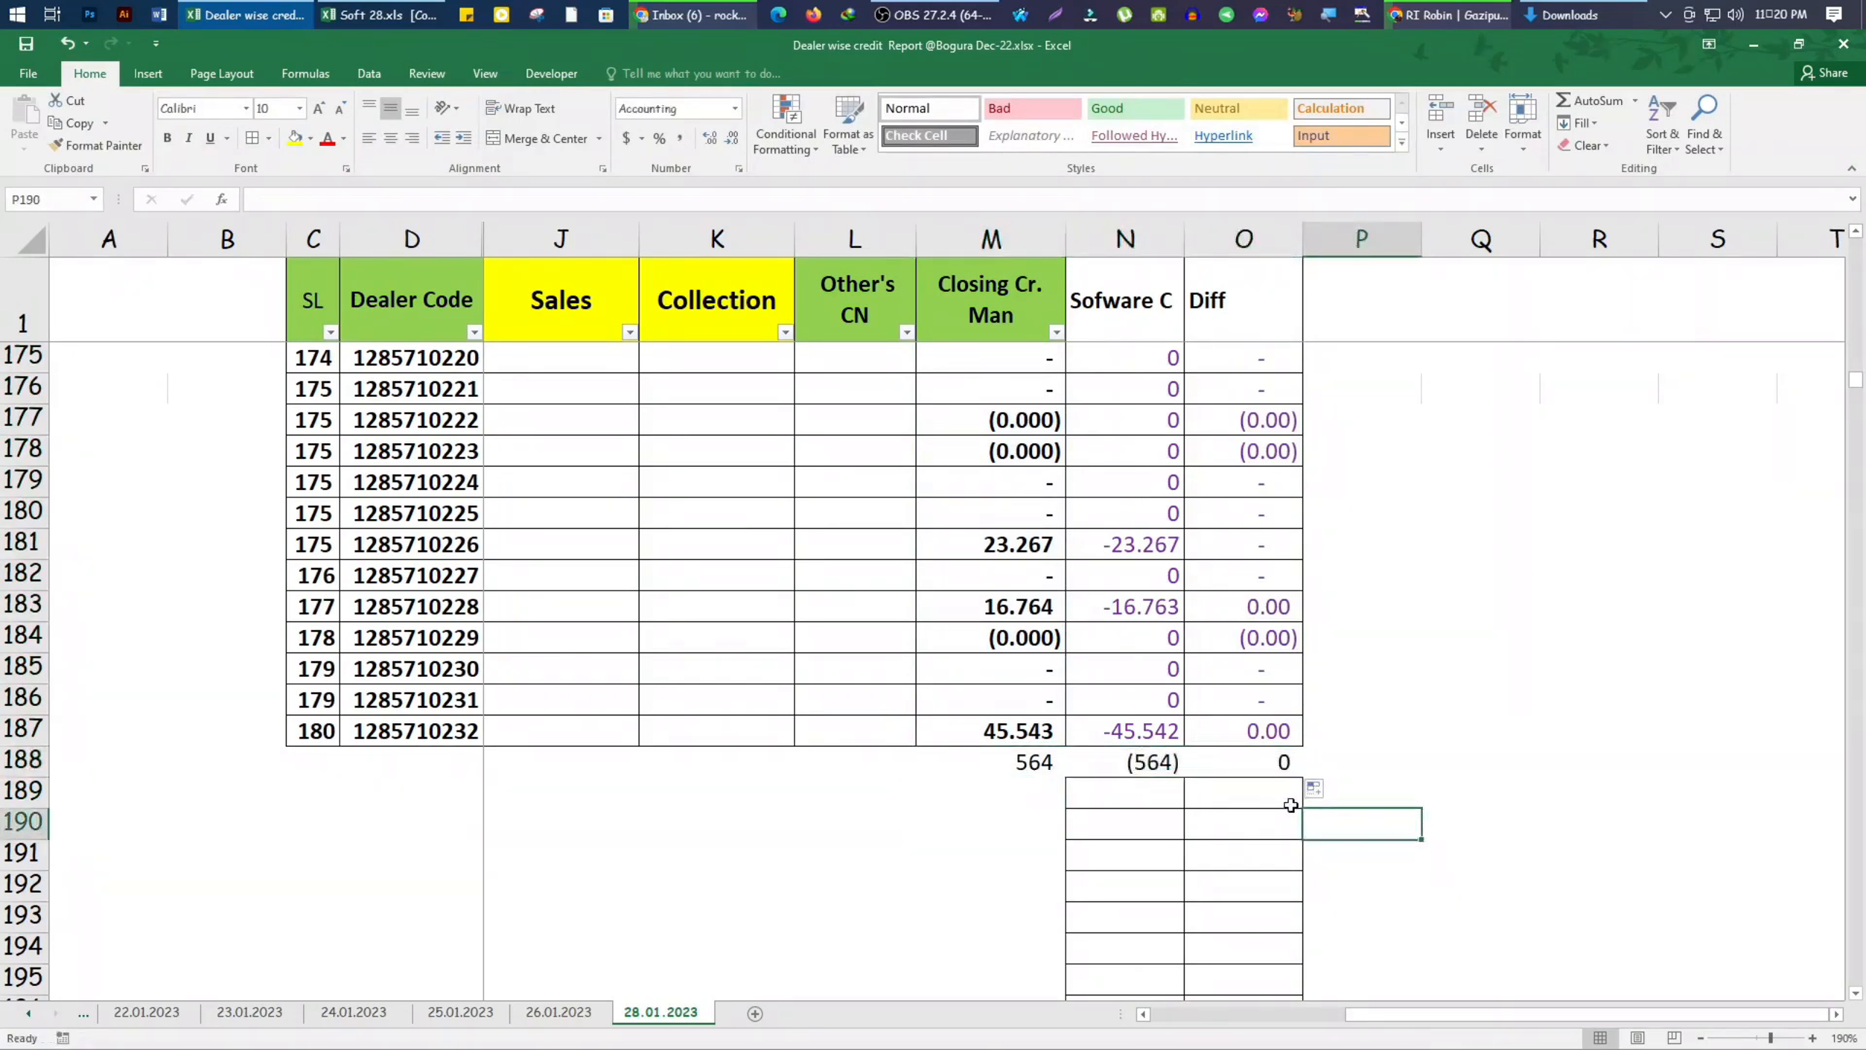
Highlight the Diff total in O188 with a yellow fill and save the workbook
scroll(1291, 805, up, 4)
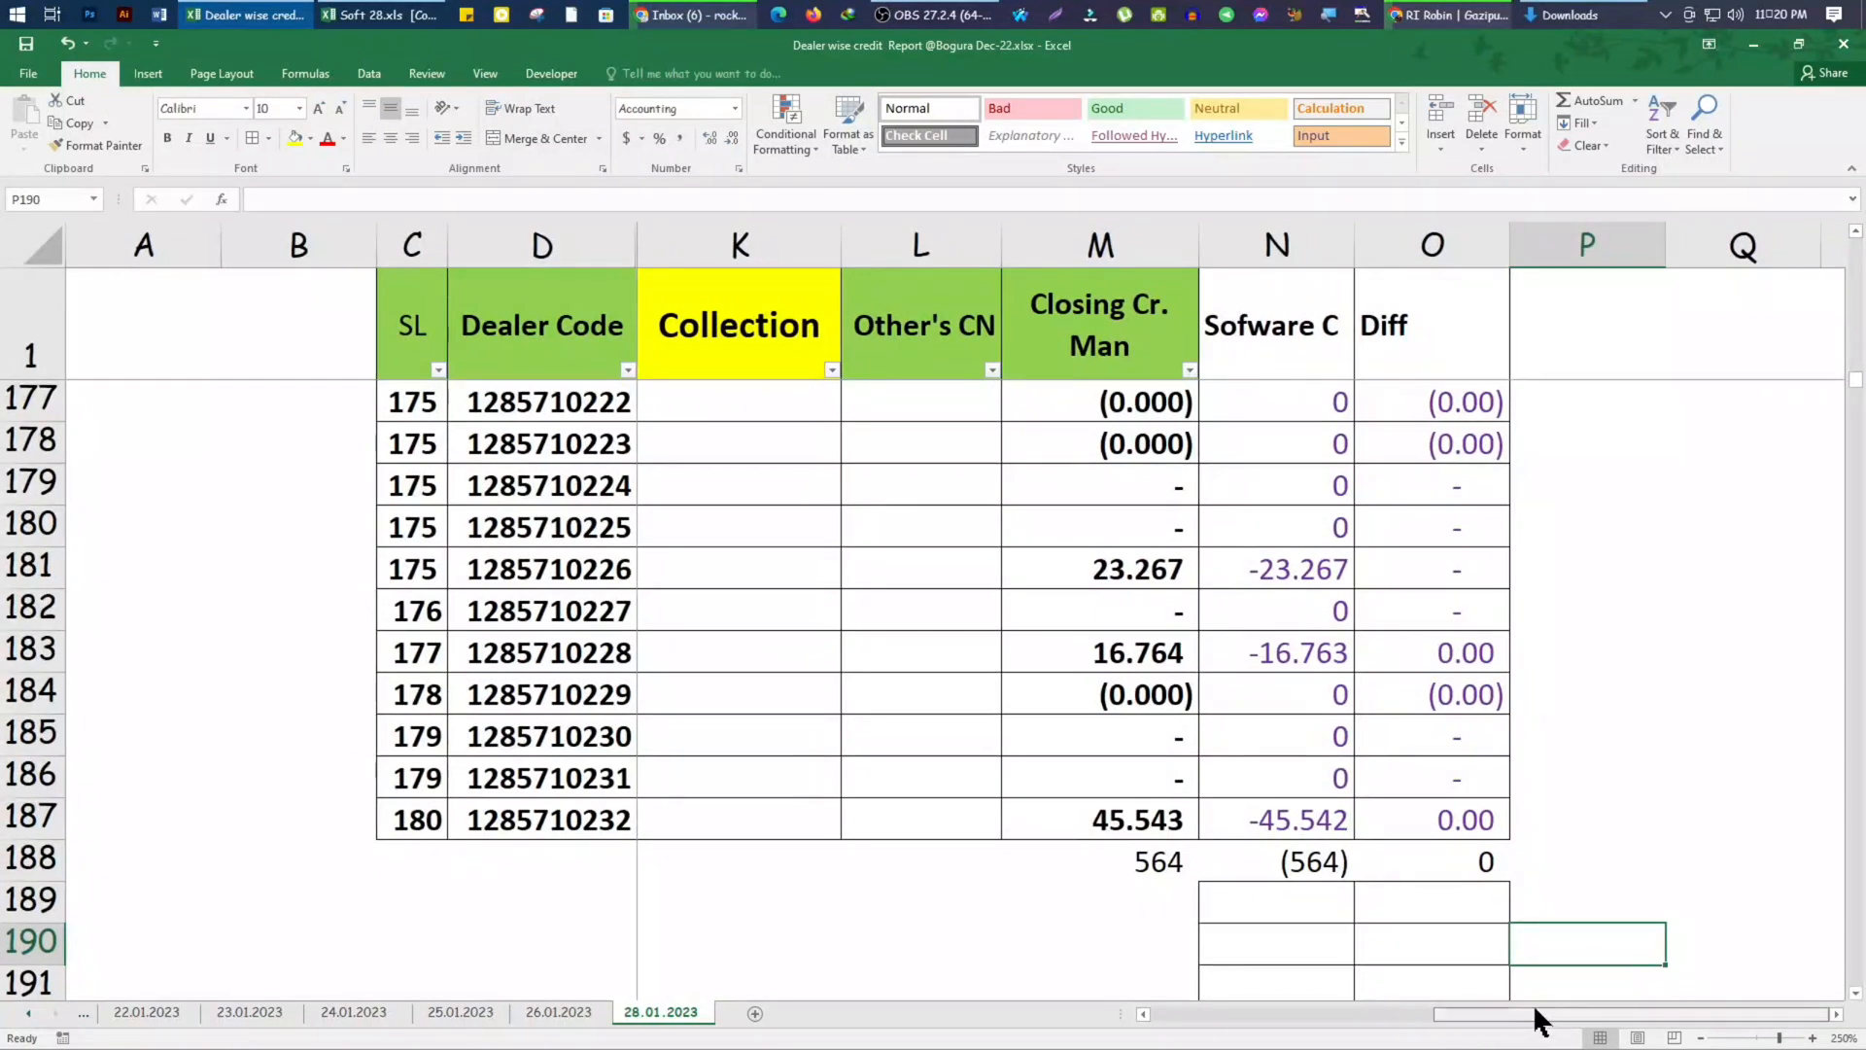
click(1506, 861)
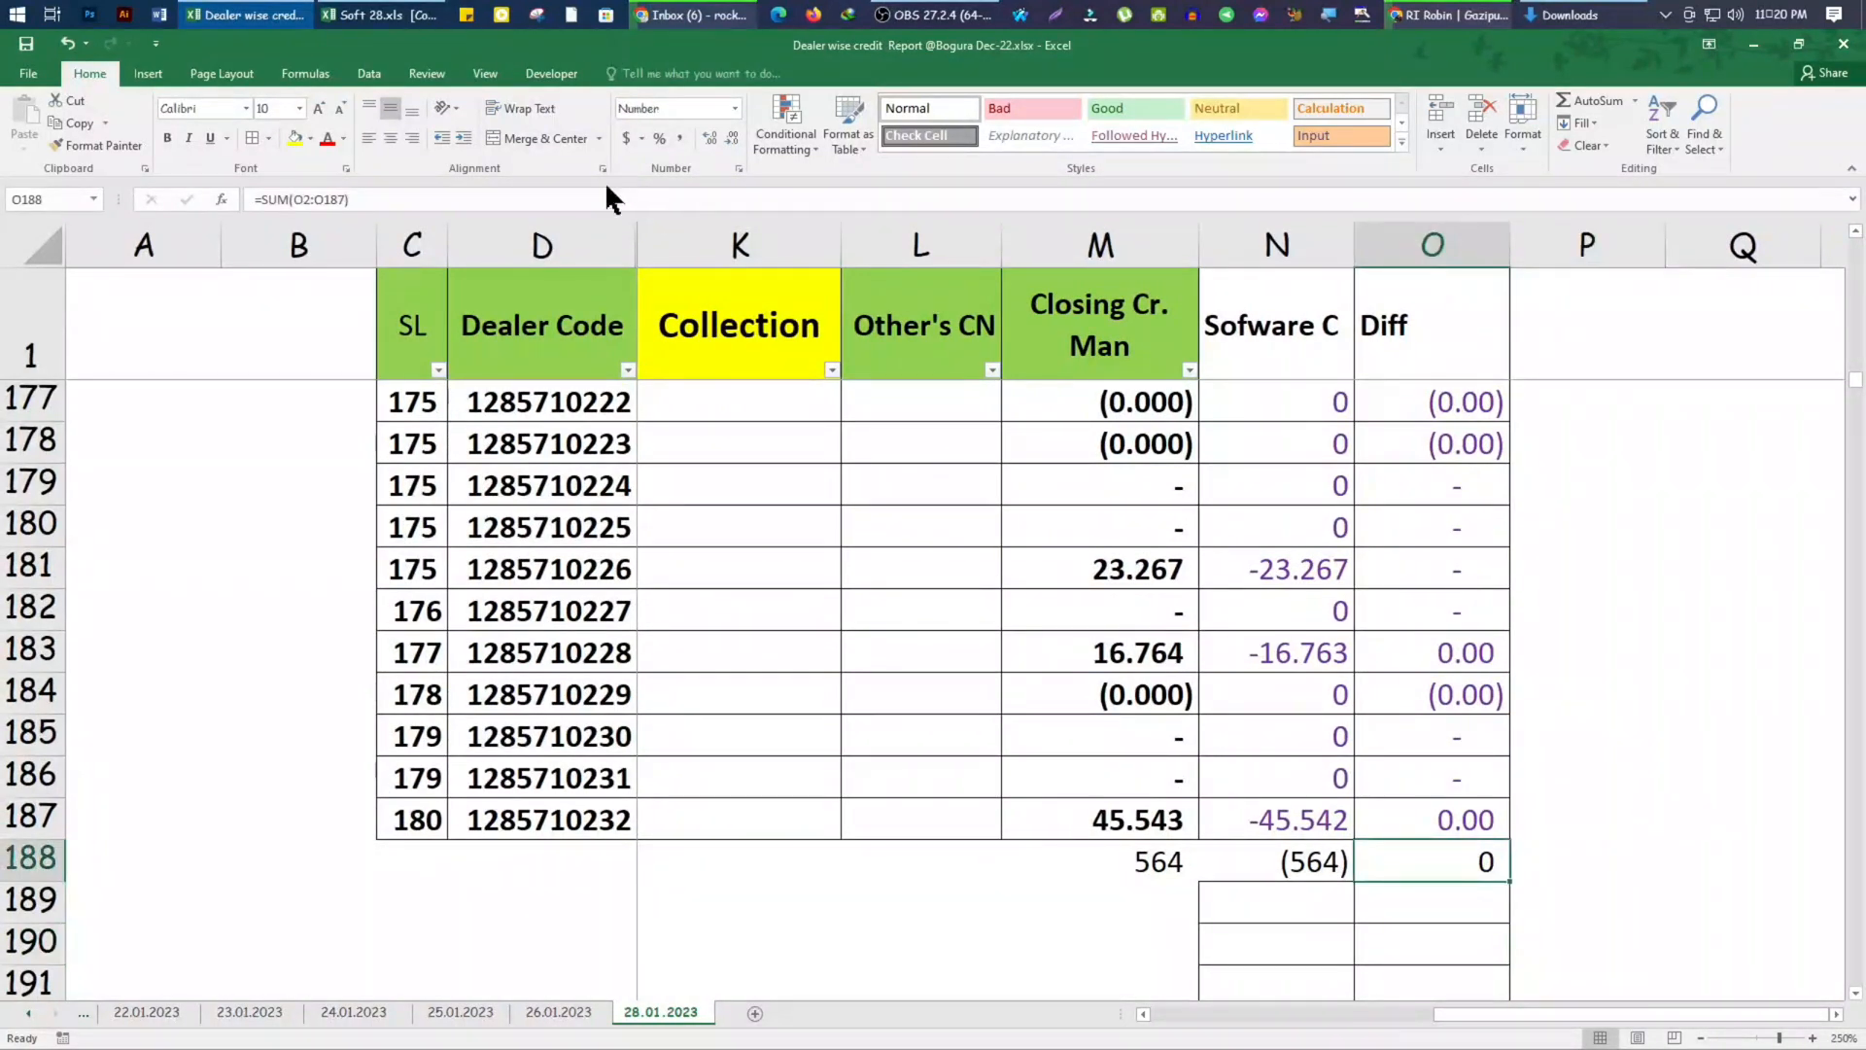
click(290, 138)
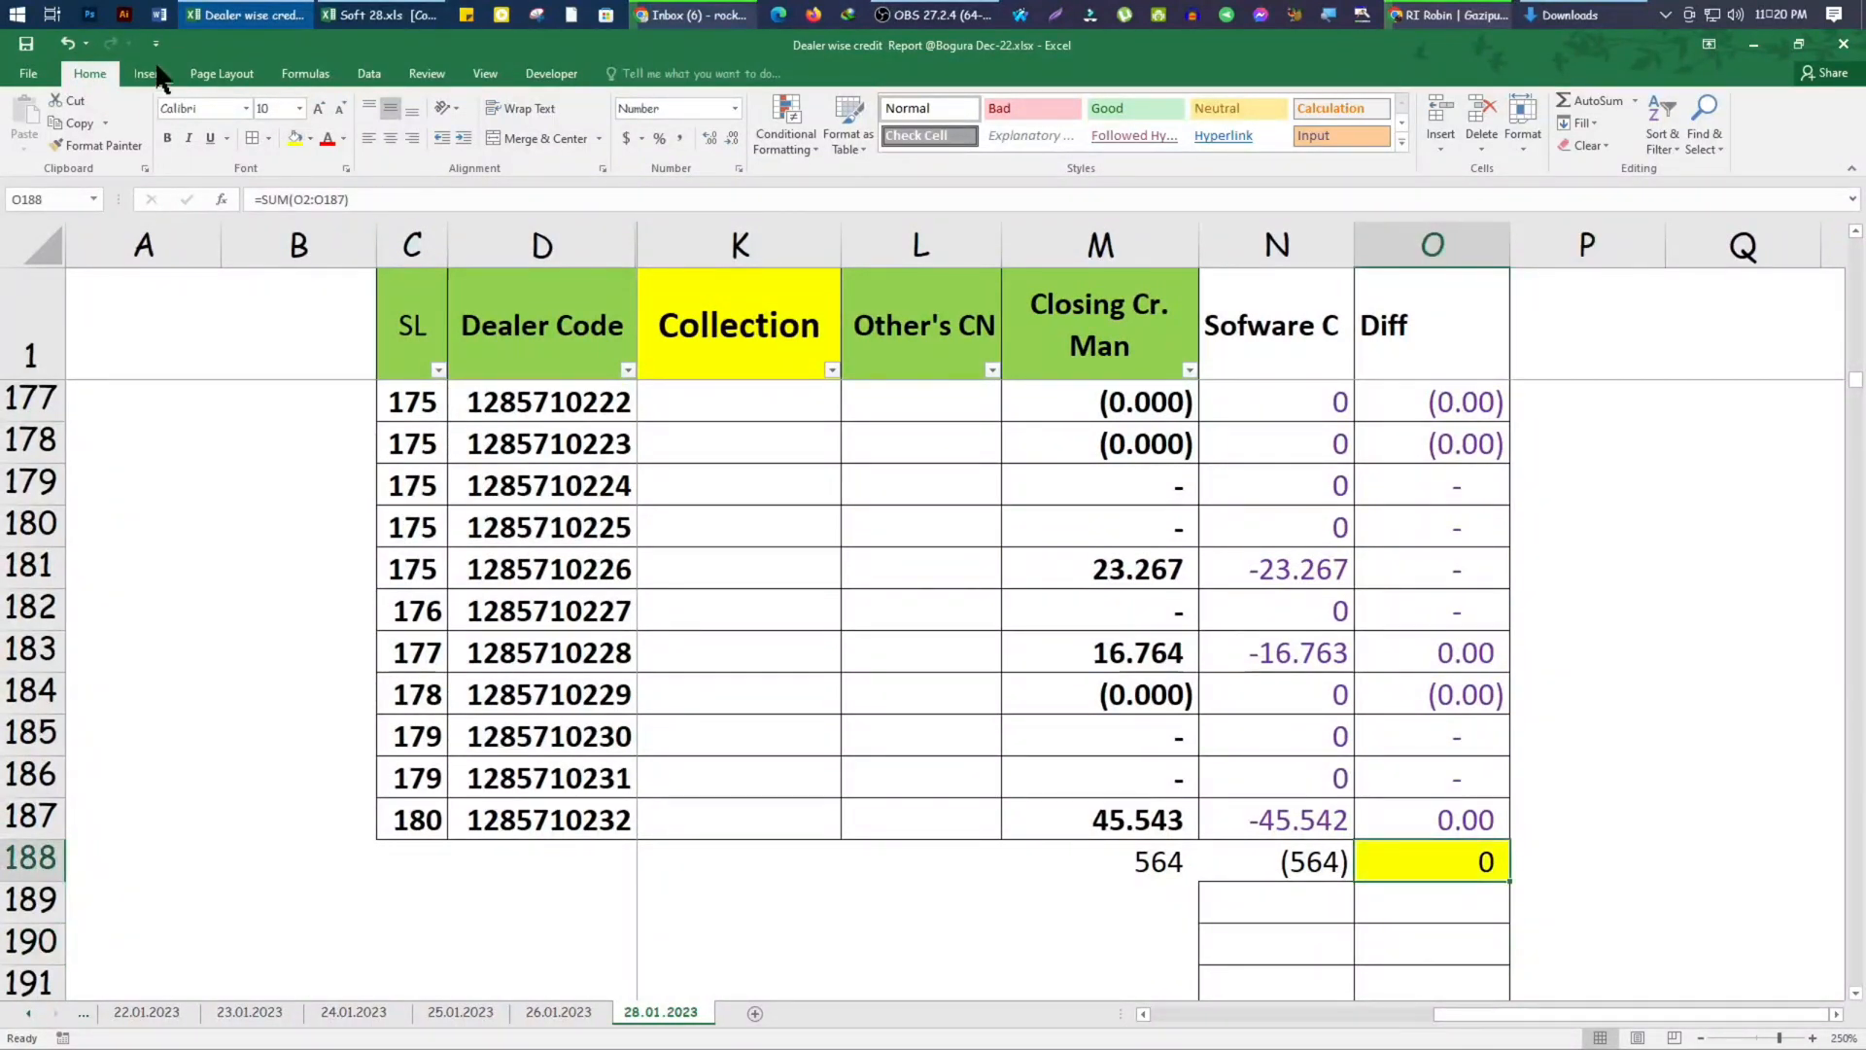
click(26, 45)
drag(1858, 404, 1854, 232)
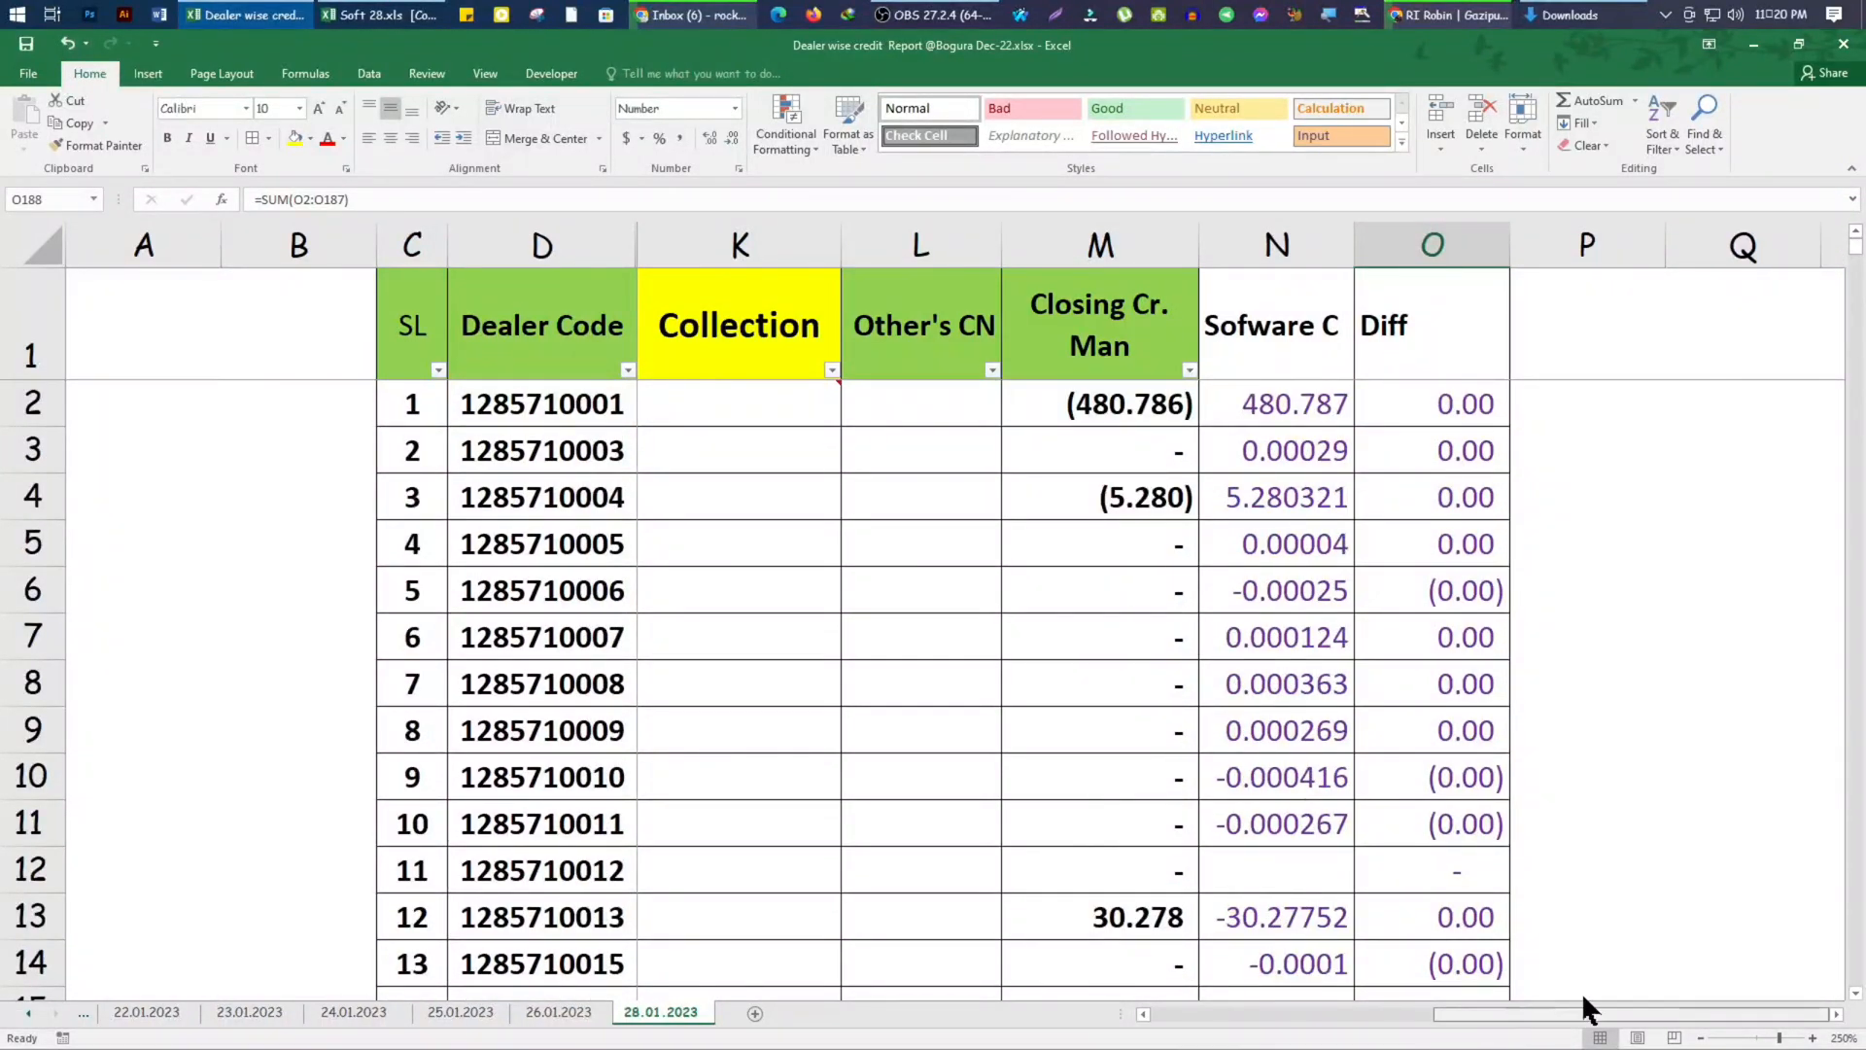
drag(1583, 1011, 1412, 1014)
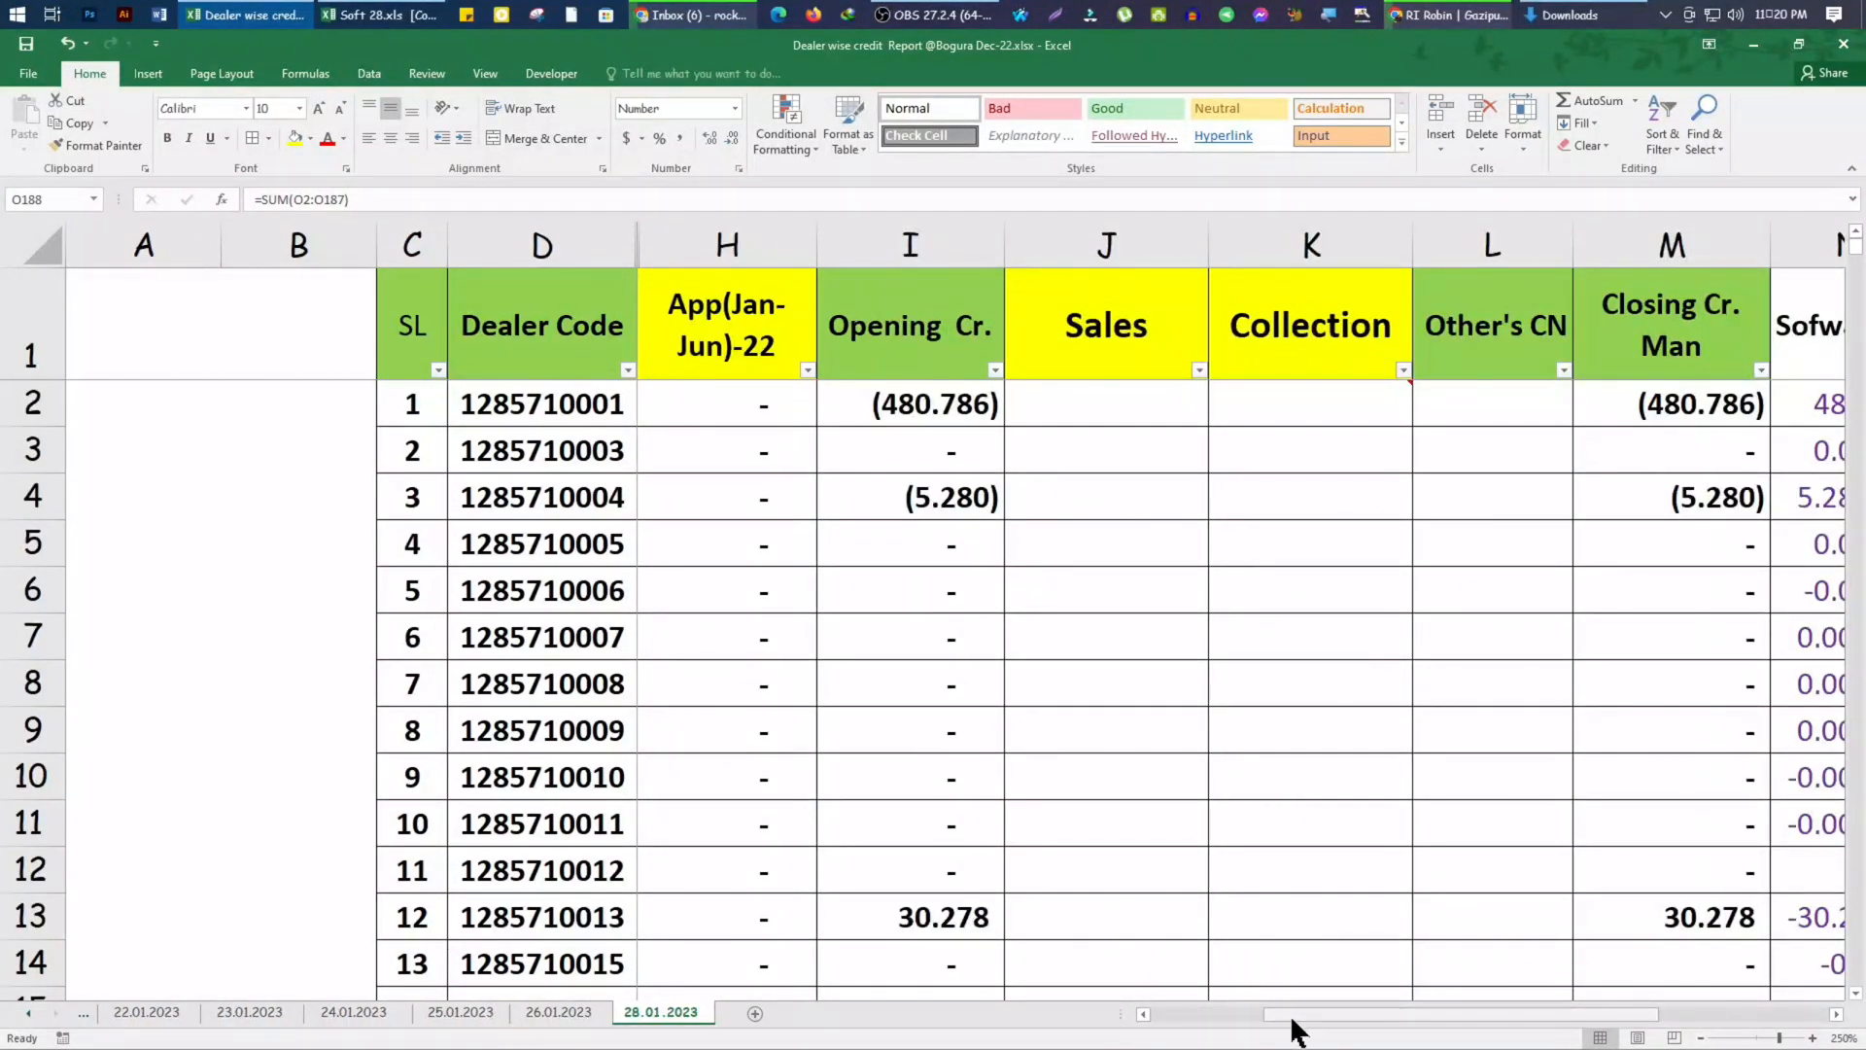